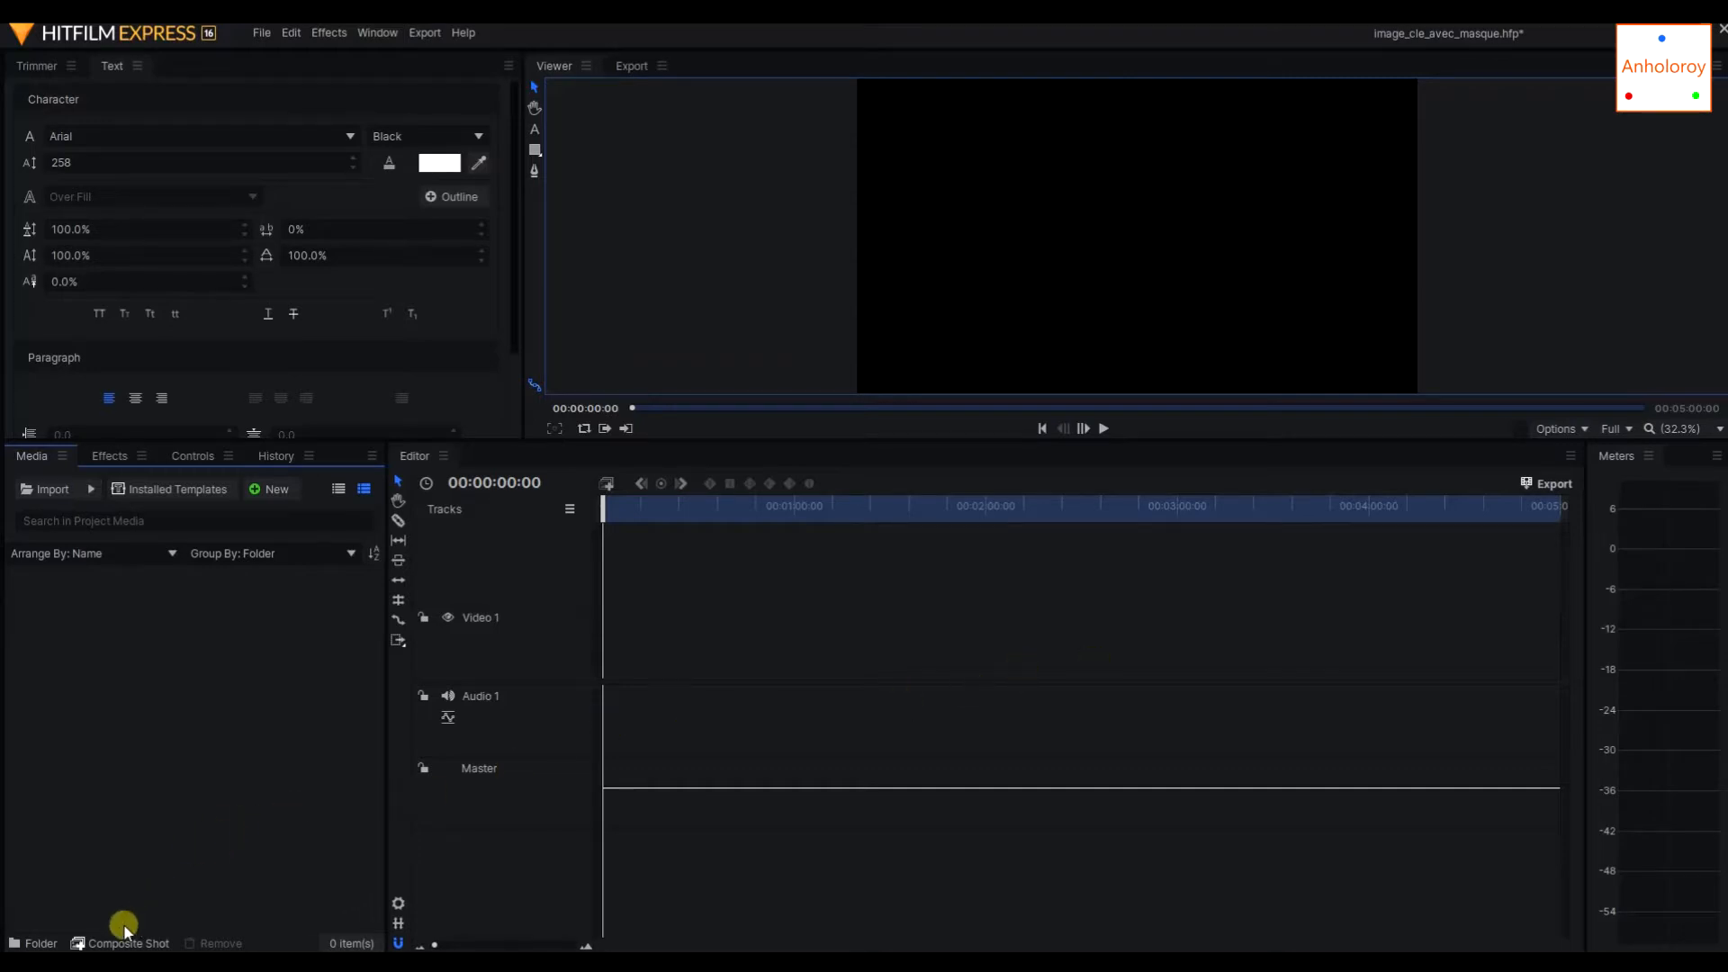
# Create a new composite shot named "titre 1".
pyautogui.click(266, 489)
pyautogui.click(317, 516)
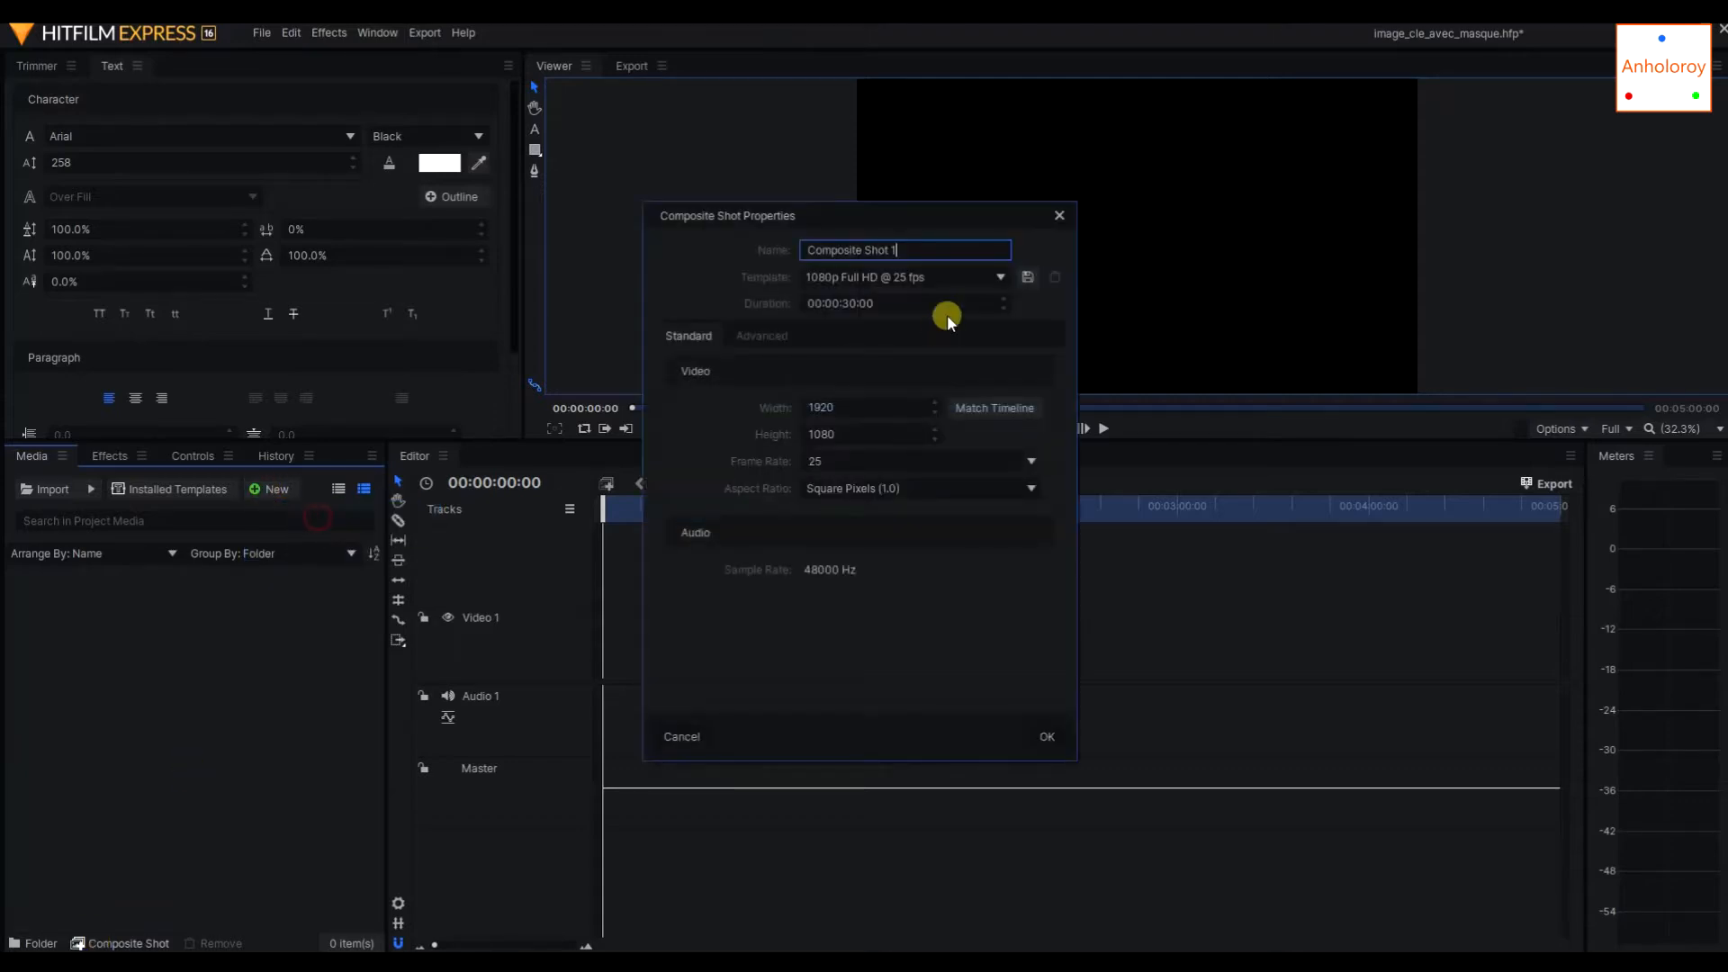
pyautogui.hotkey('ctrl', 'a')
pyautogui.write('titre 1')
pyautogui.click(1044, 731)
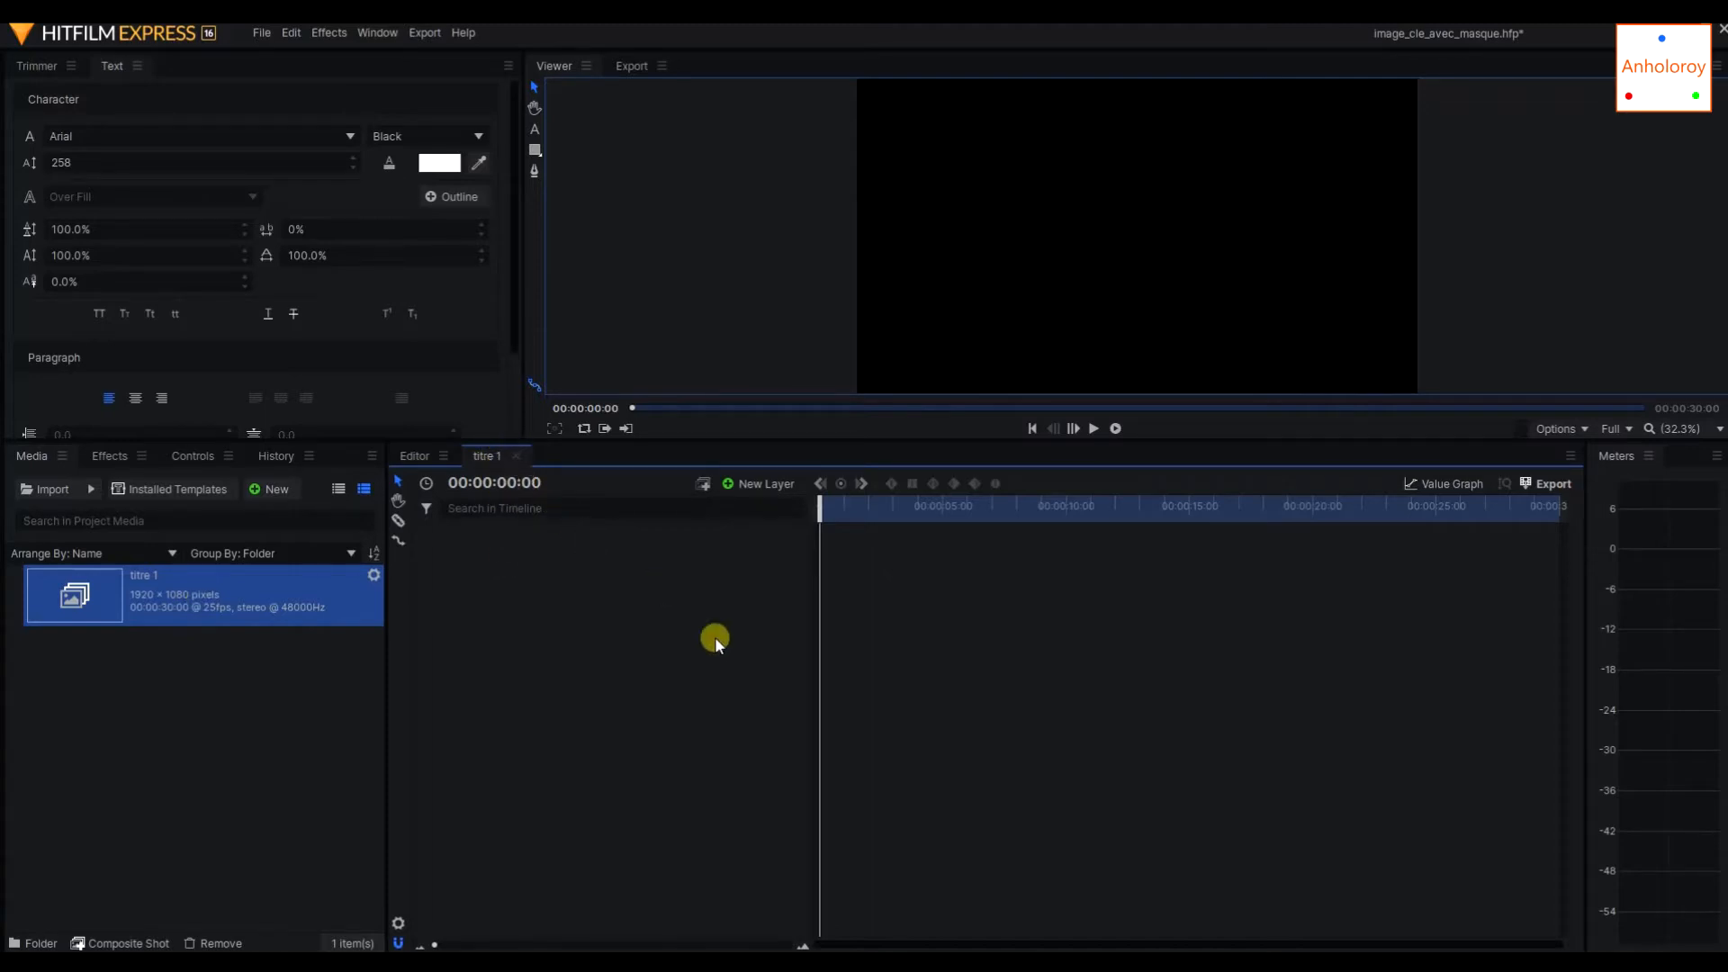
# Add the text "Titre 1" in the upper part of the frame as a new text layer.
pyautogui.click(536, 127)
pyautogui.click(1019, 188)
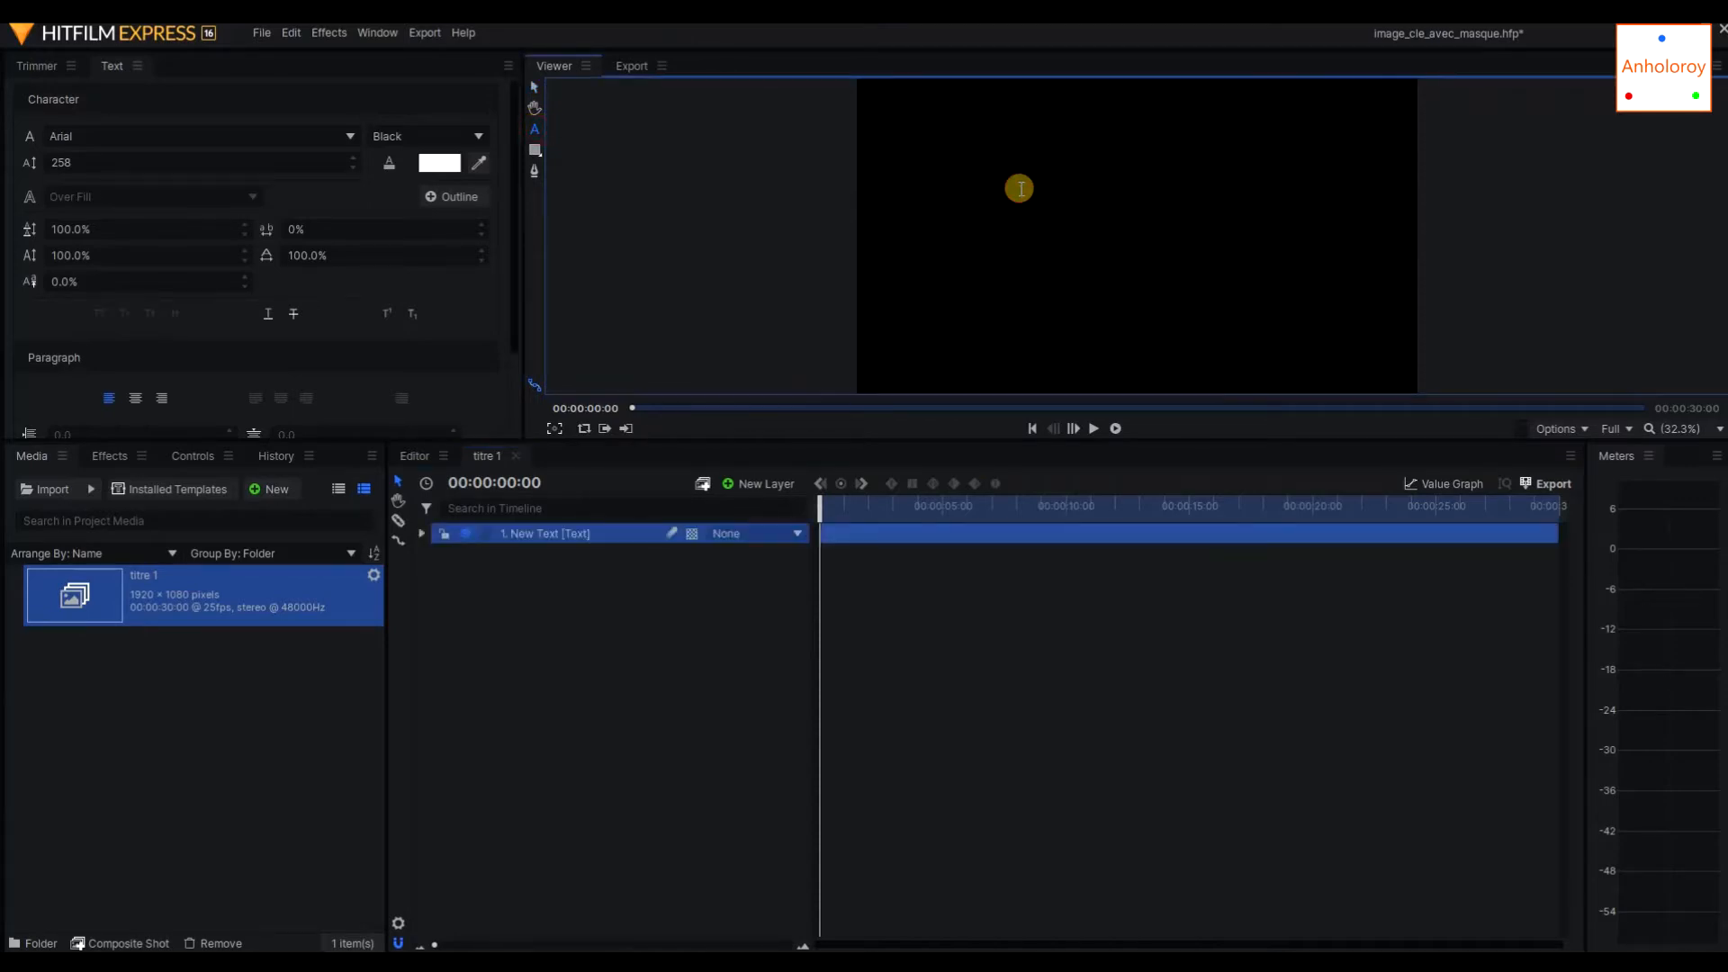
pyautogui.write('t')
pyautogui.press('BackSpace')
pyautogui.write('Titre 1')
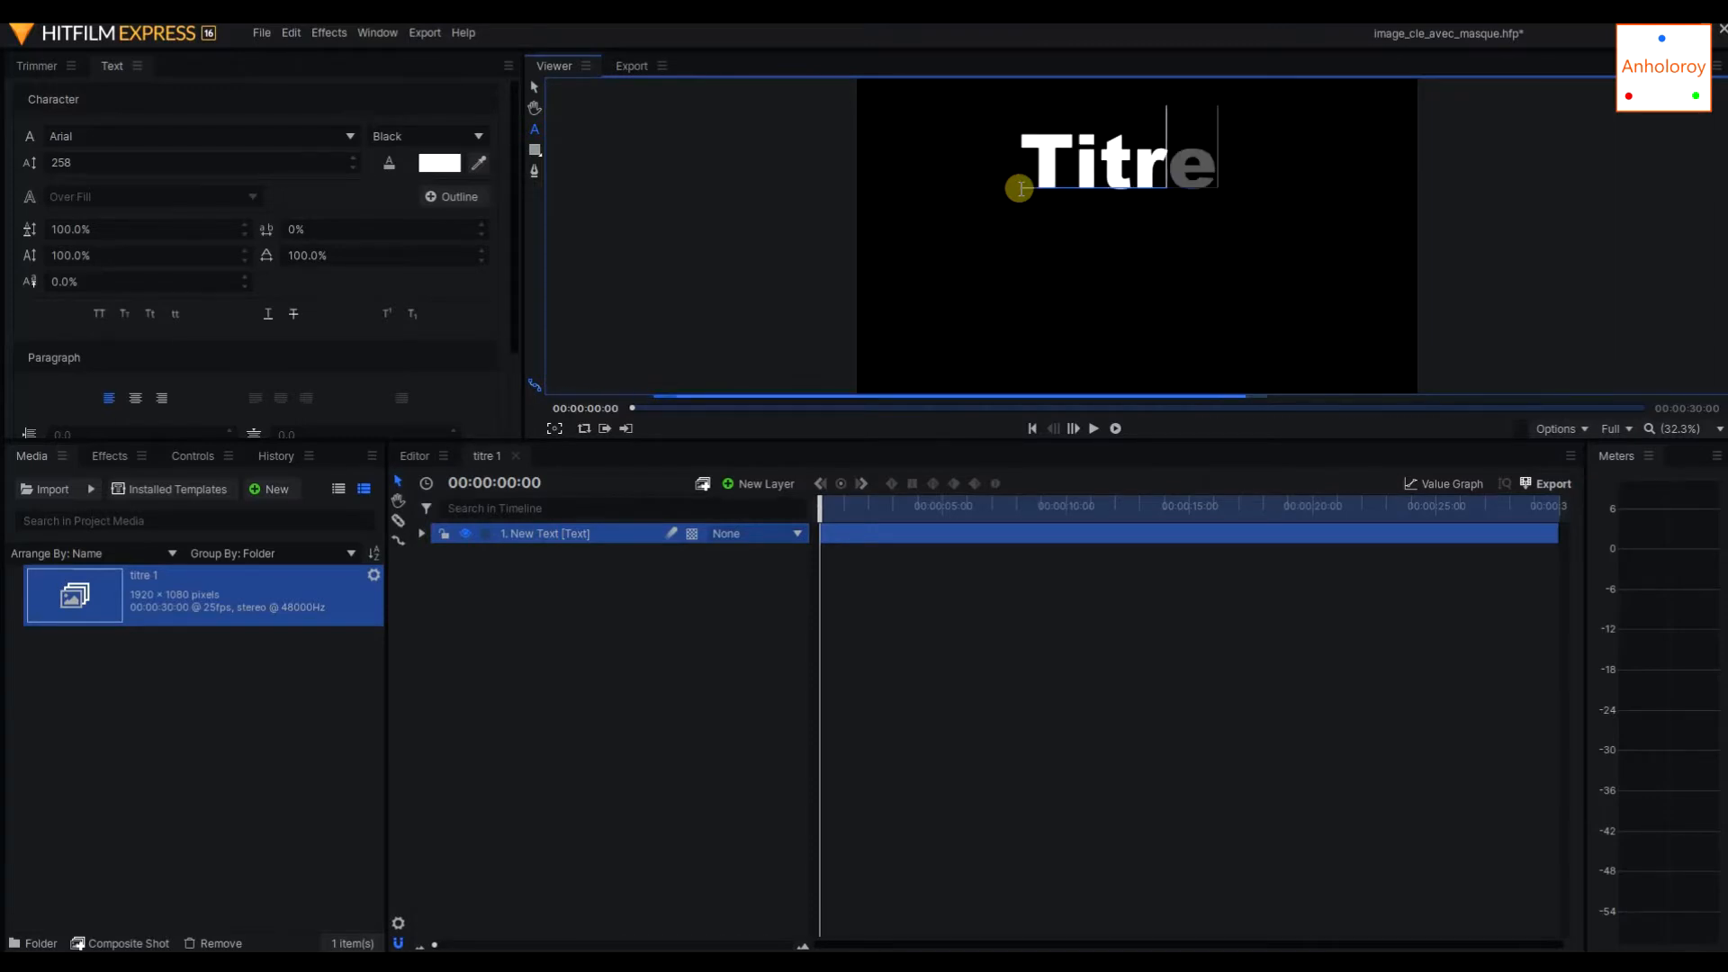
pyautogui.click(655, 575)
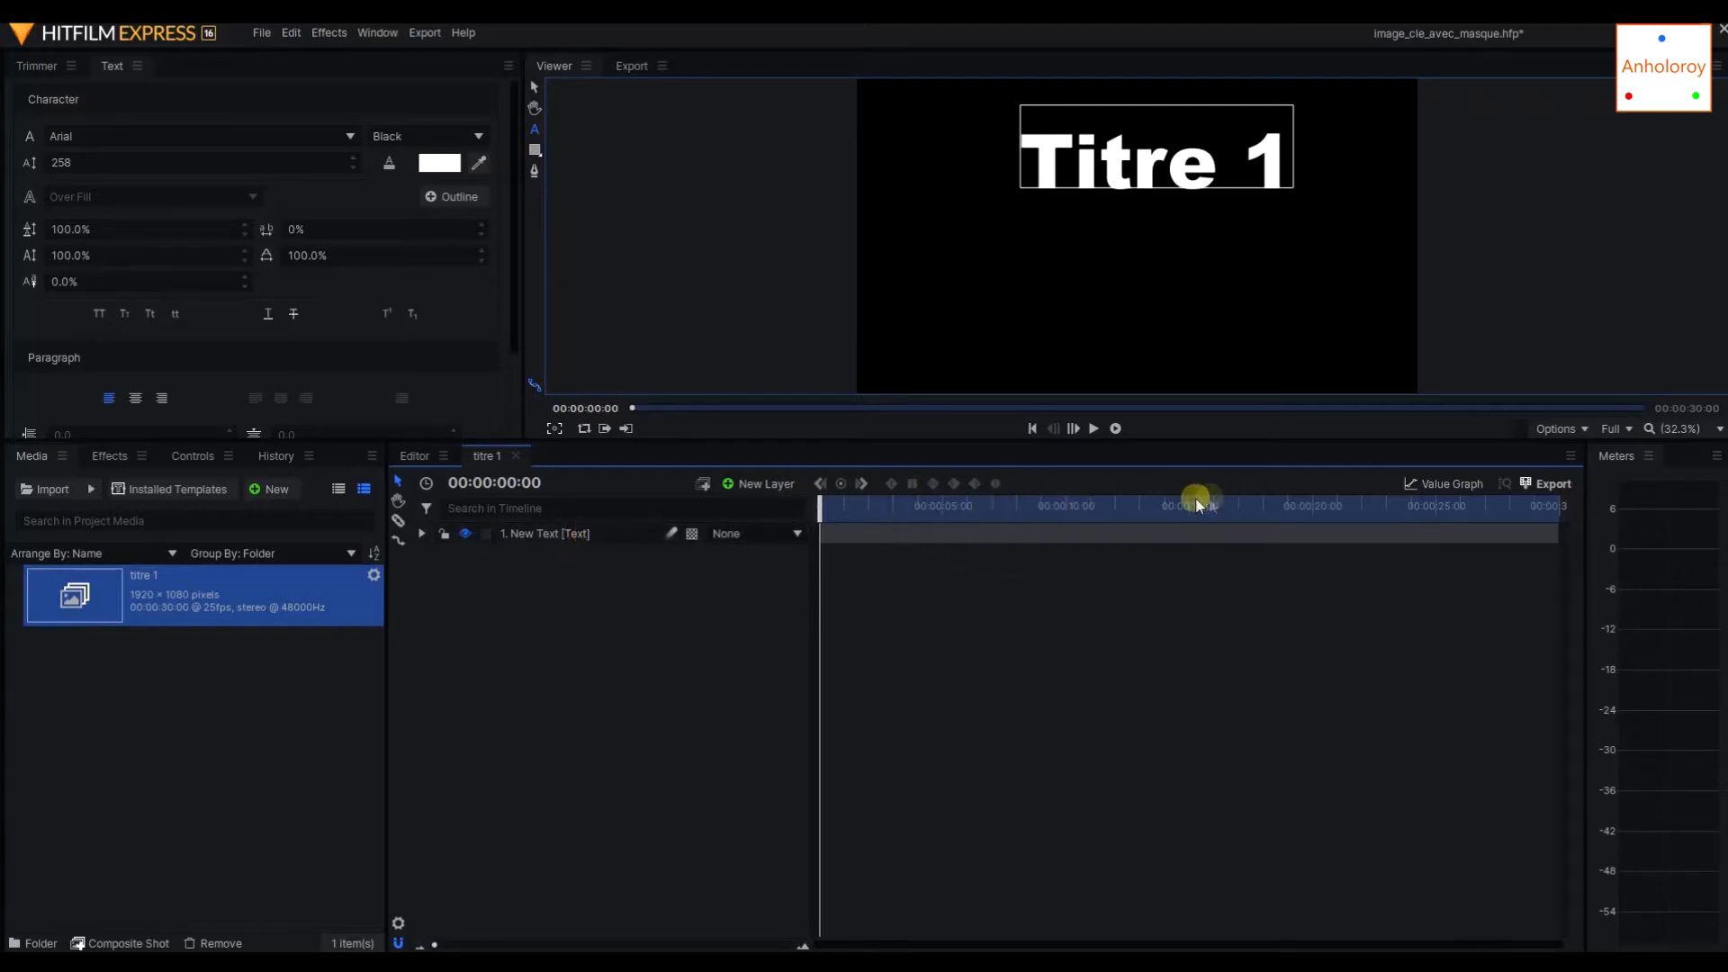
# Expand the text layer's Transform properties and select its Opacity property.
pyautogui.click(422, 533)
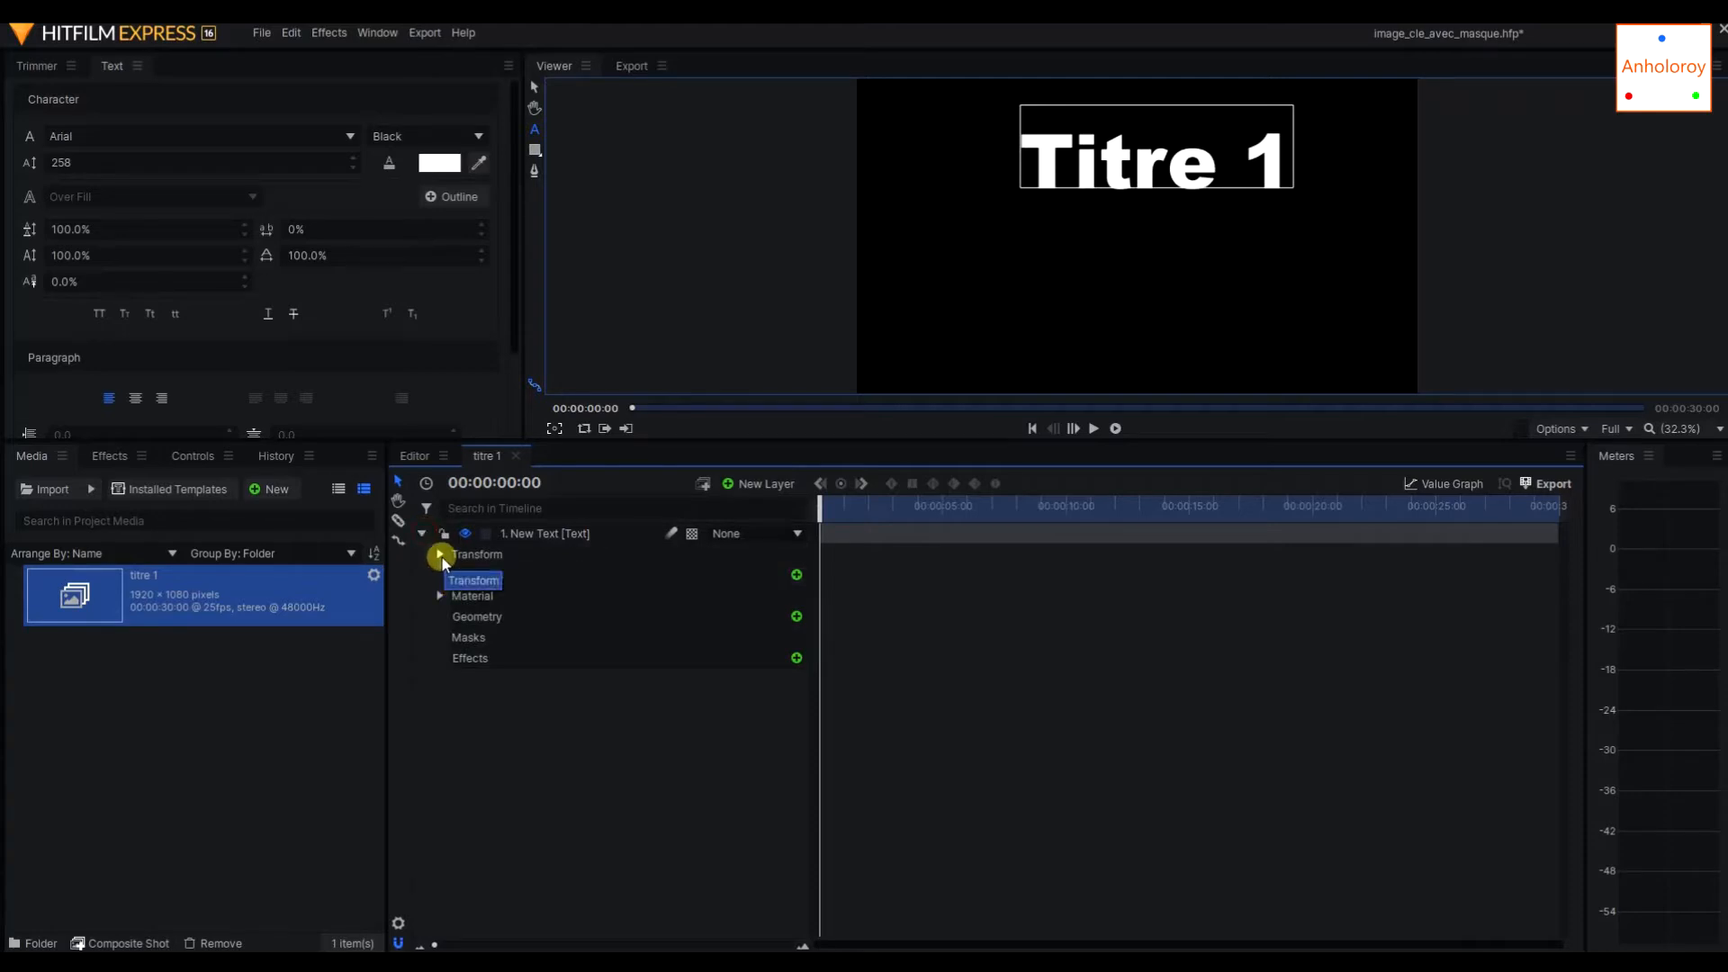
pyautogui.click(440, 555)
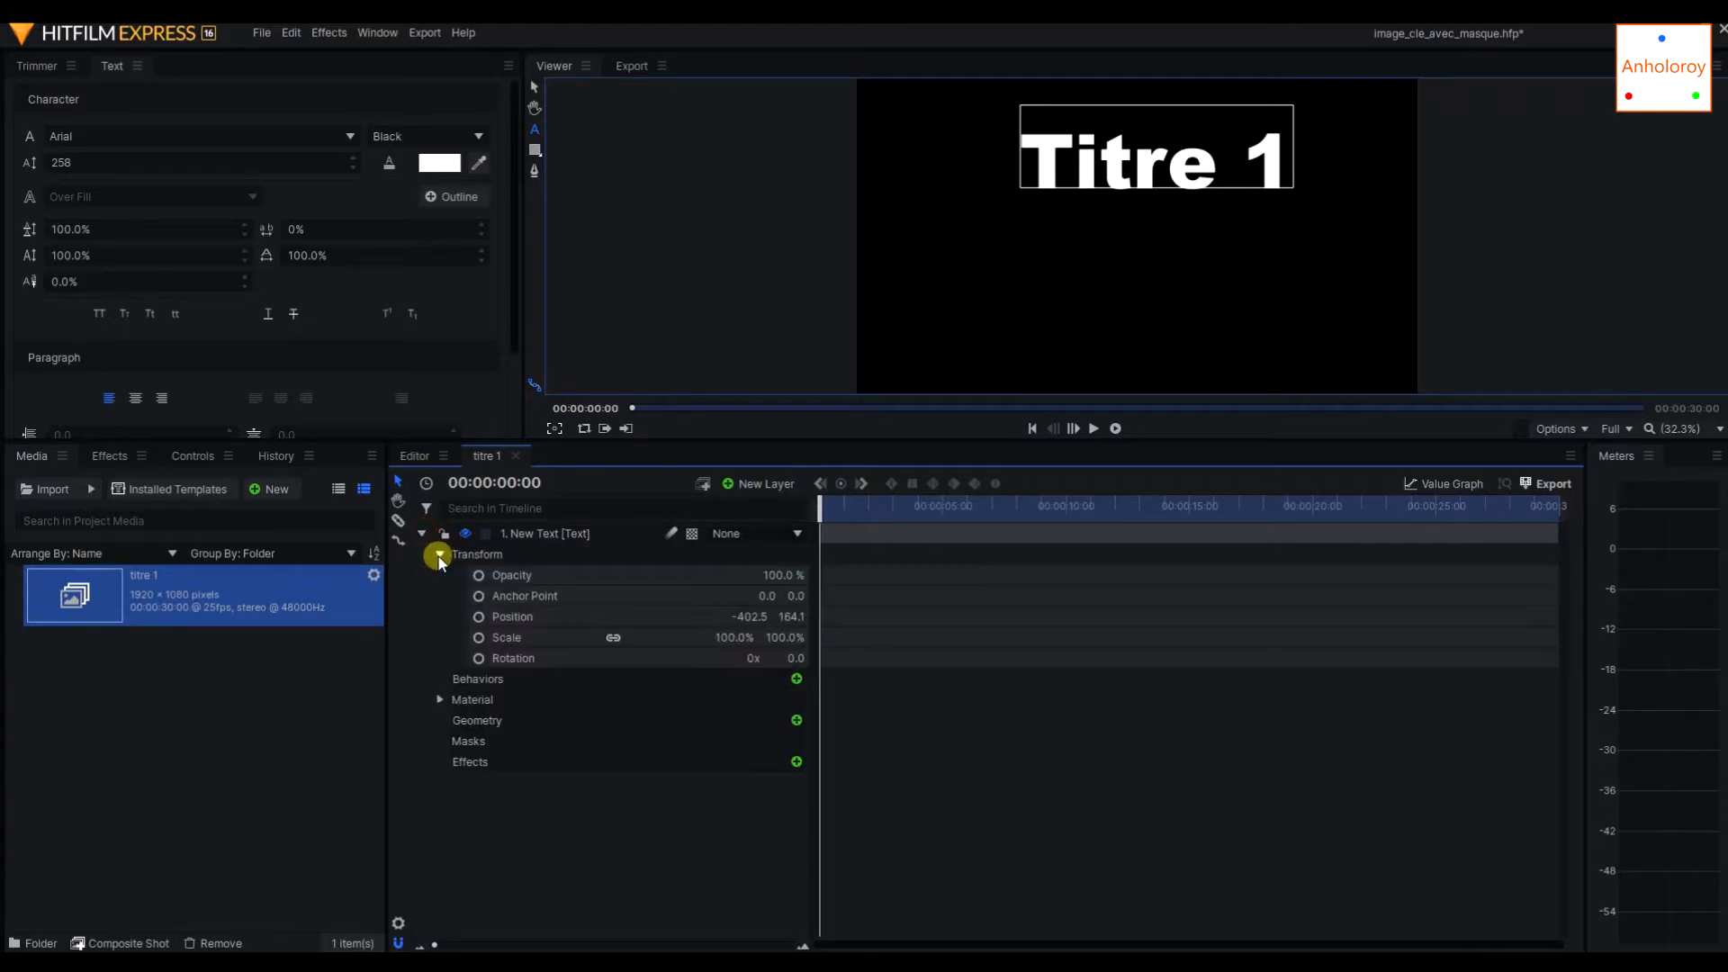
pyautogui.click(541, 583)
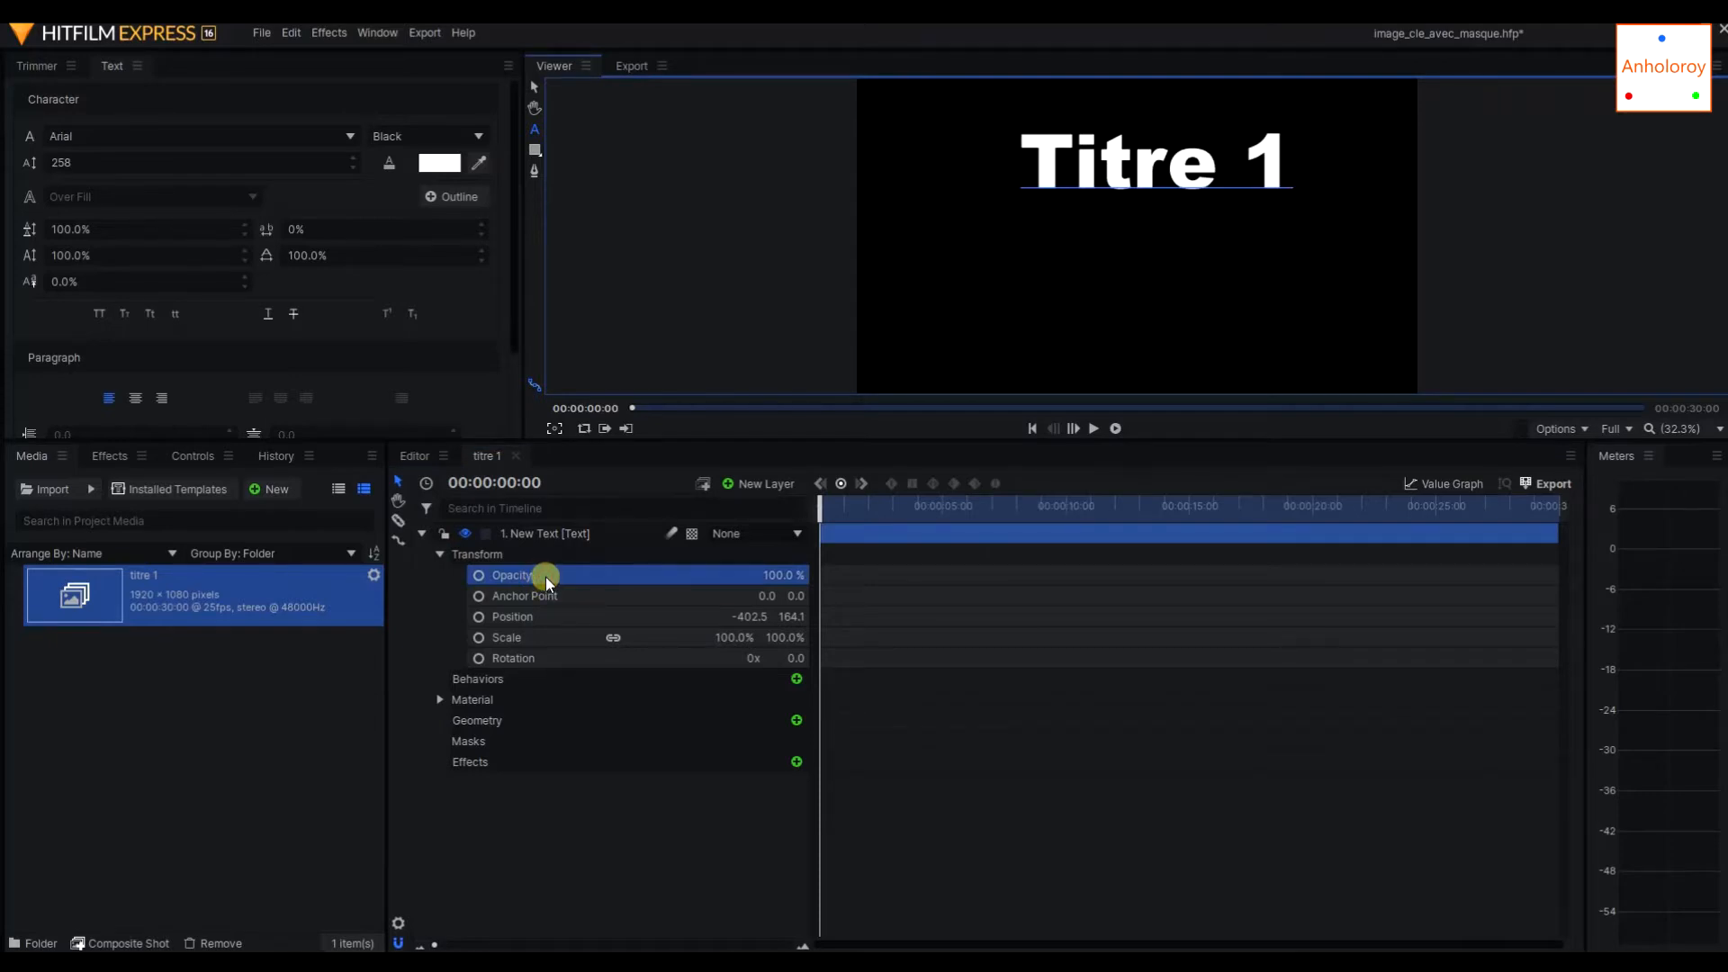
pyautogui.click(497, 553)
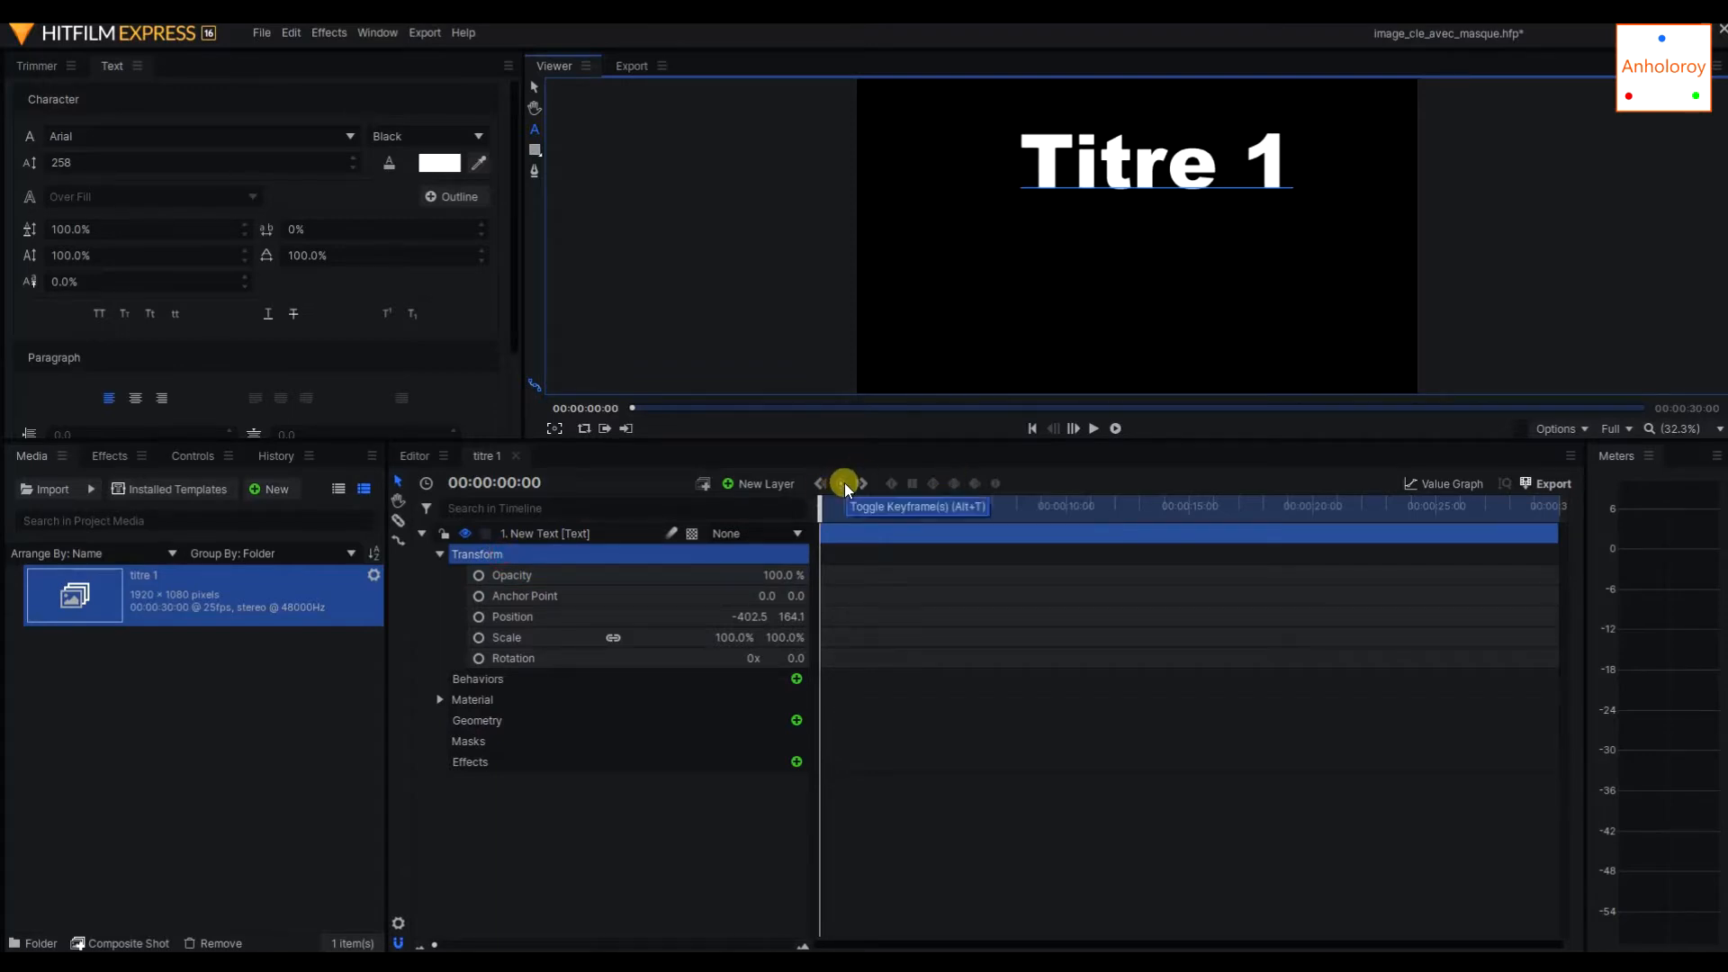
pyautogui.click(634, 574)
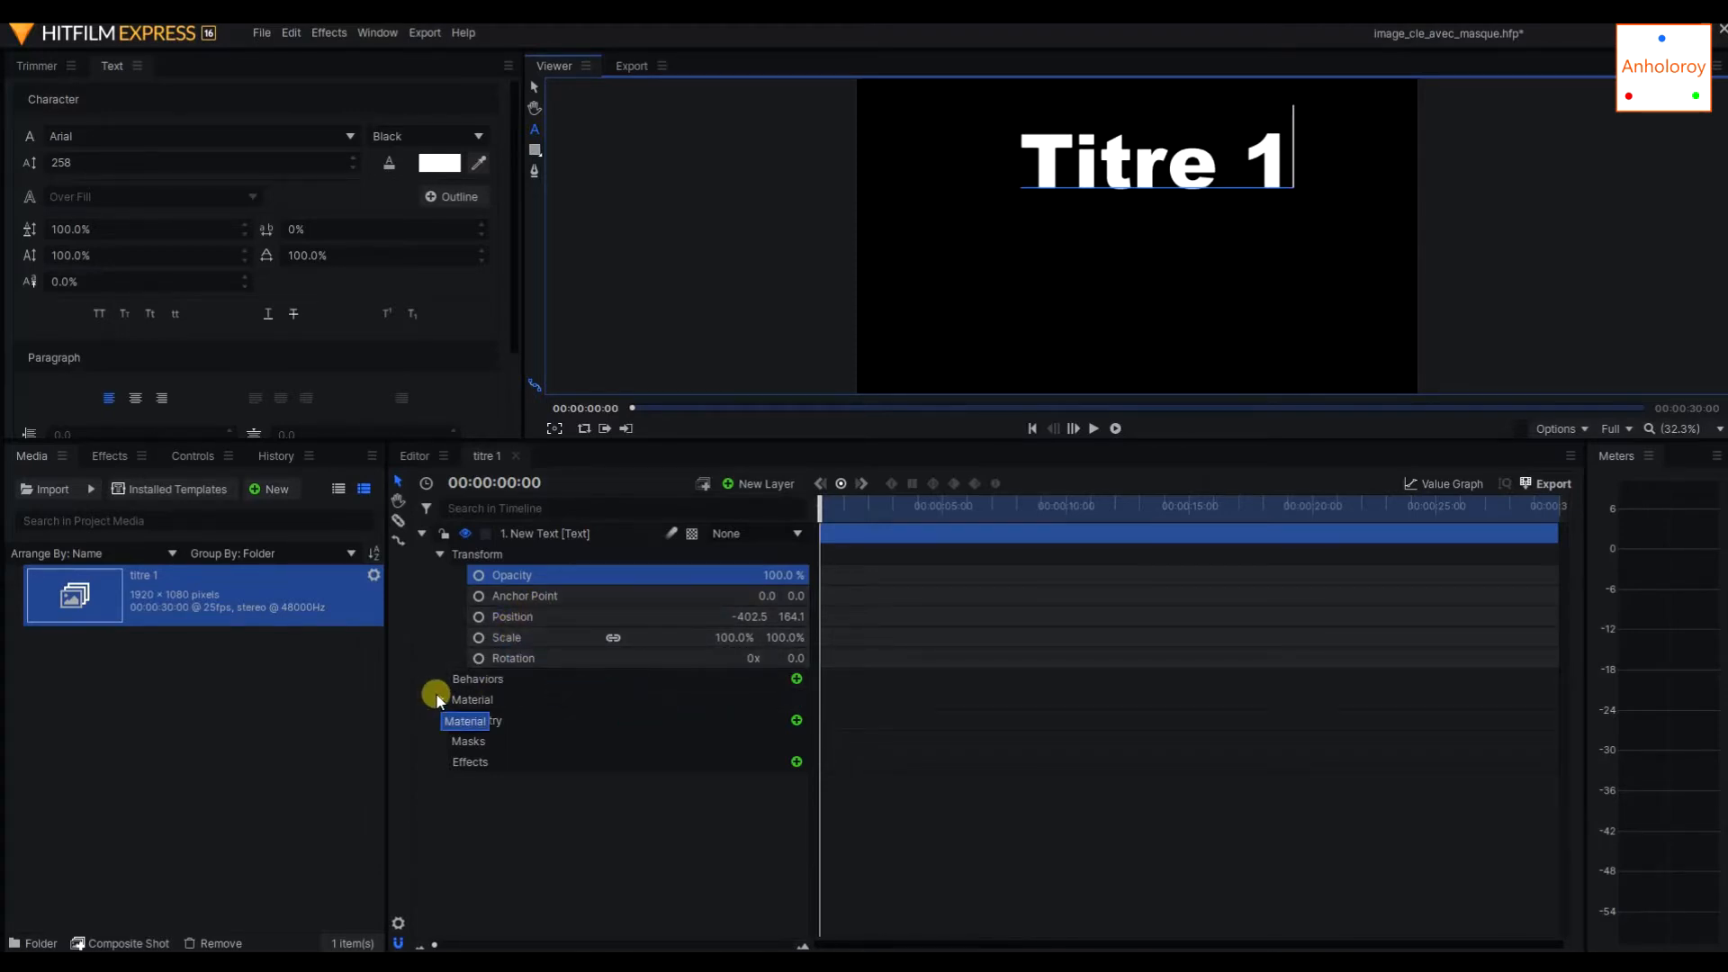
# Examine the text layer's Material properties, such as illumination and shadow options, and collapse them again.
pyautogui.click(439, 700)
pyautogui.click(538, 720)
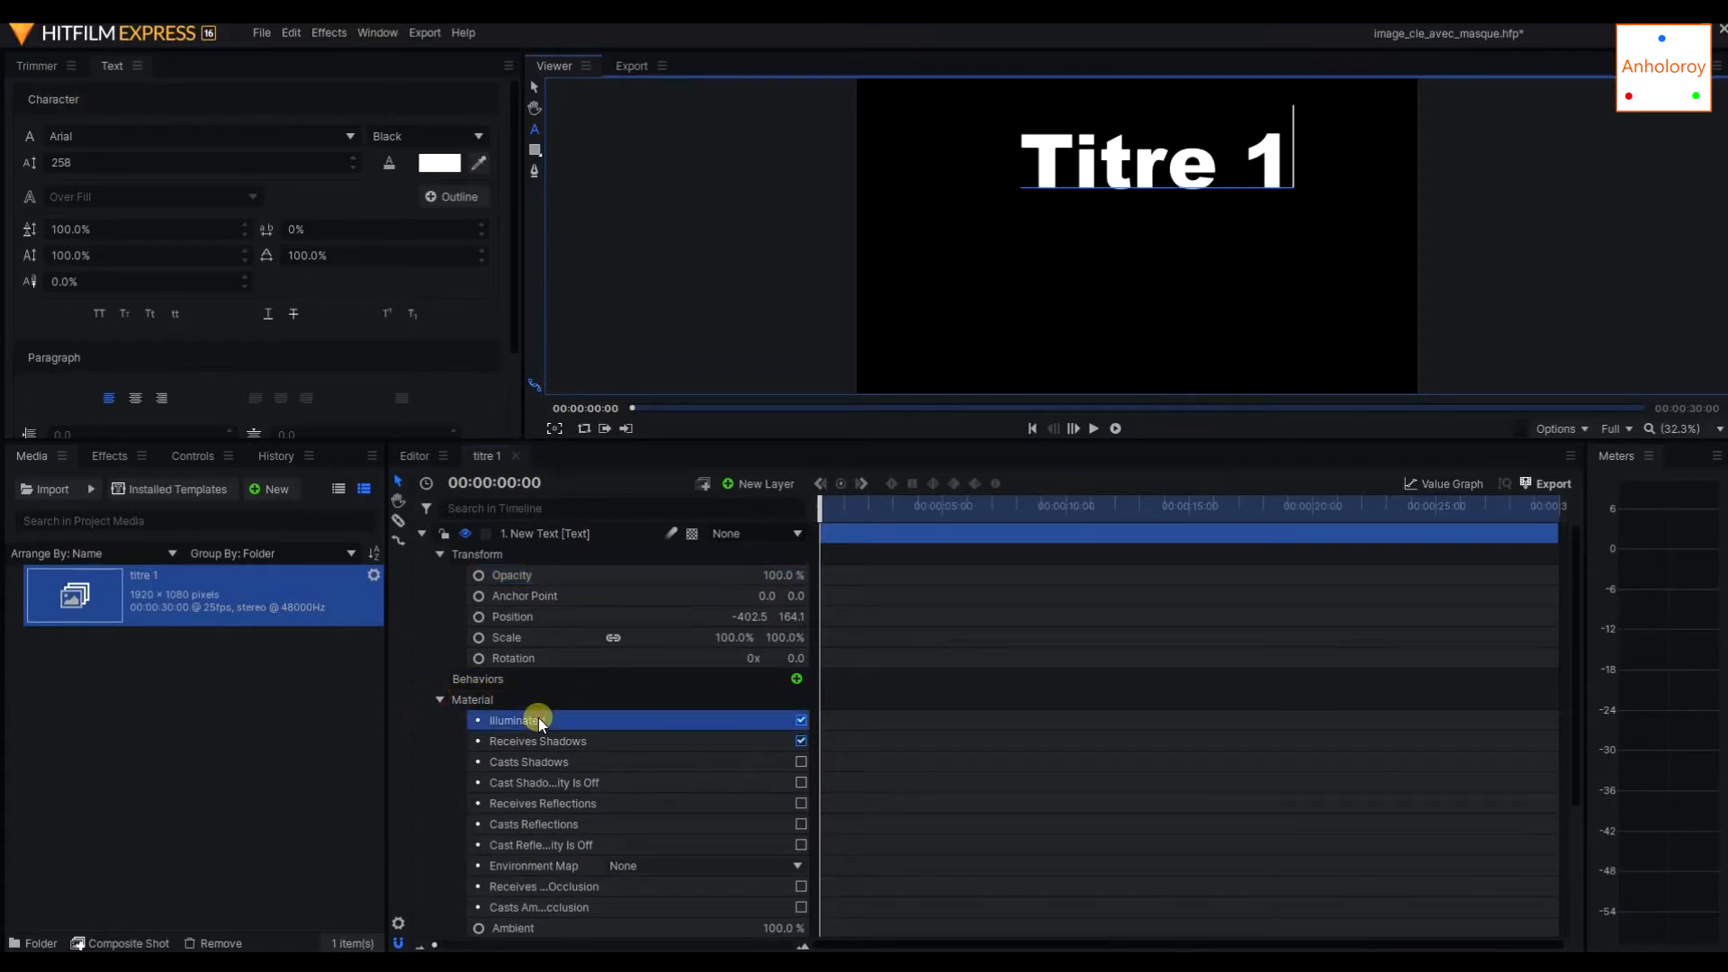
pyautogui.click(556, 762)
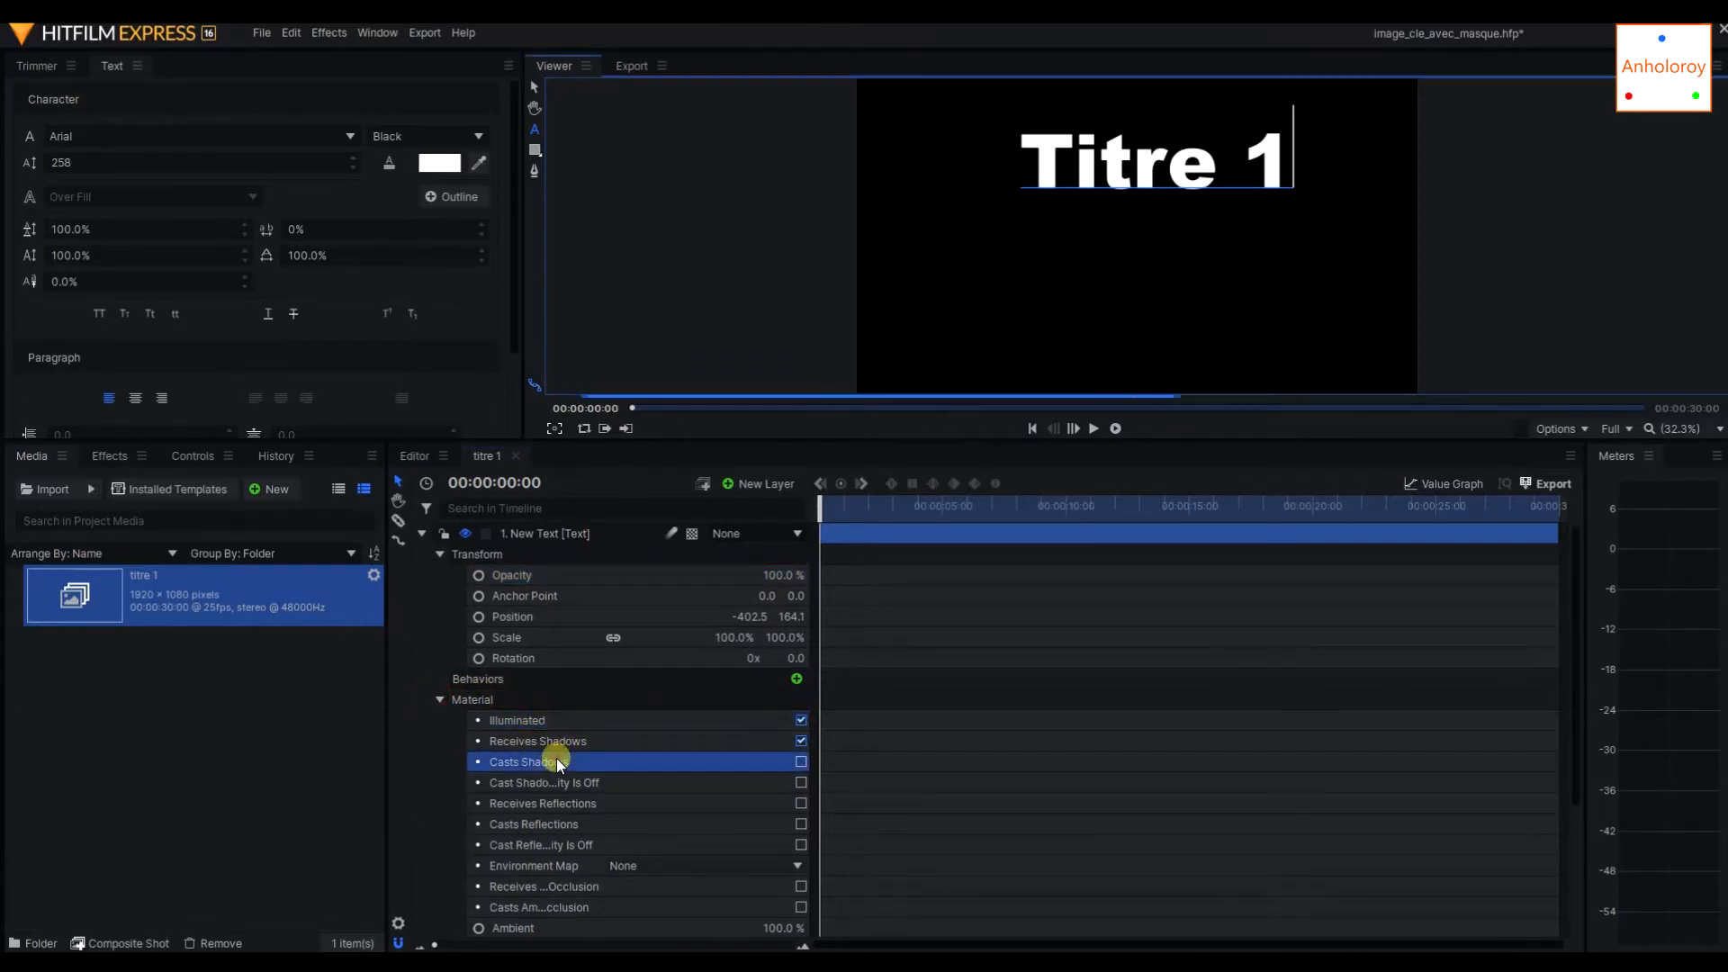
pyautogui.click(585, 783)
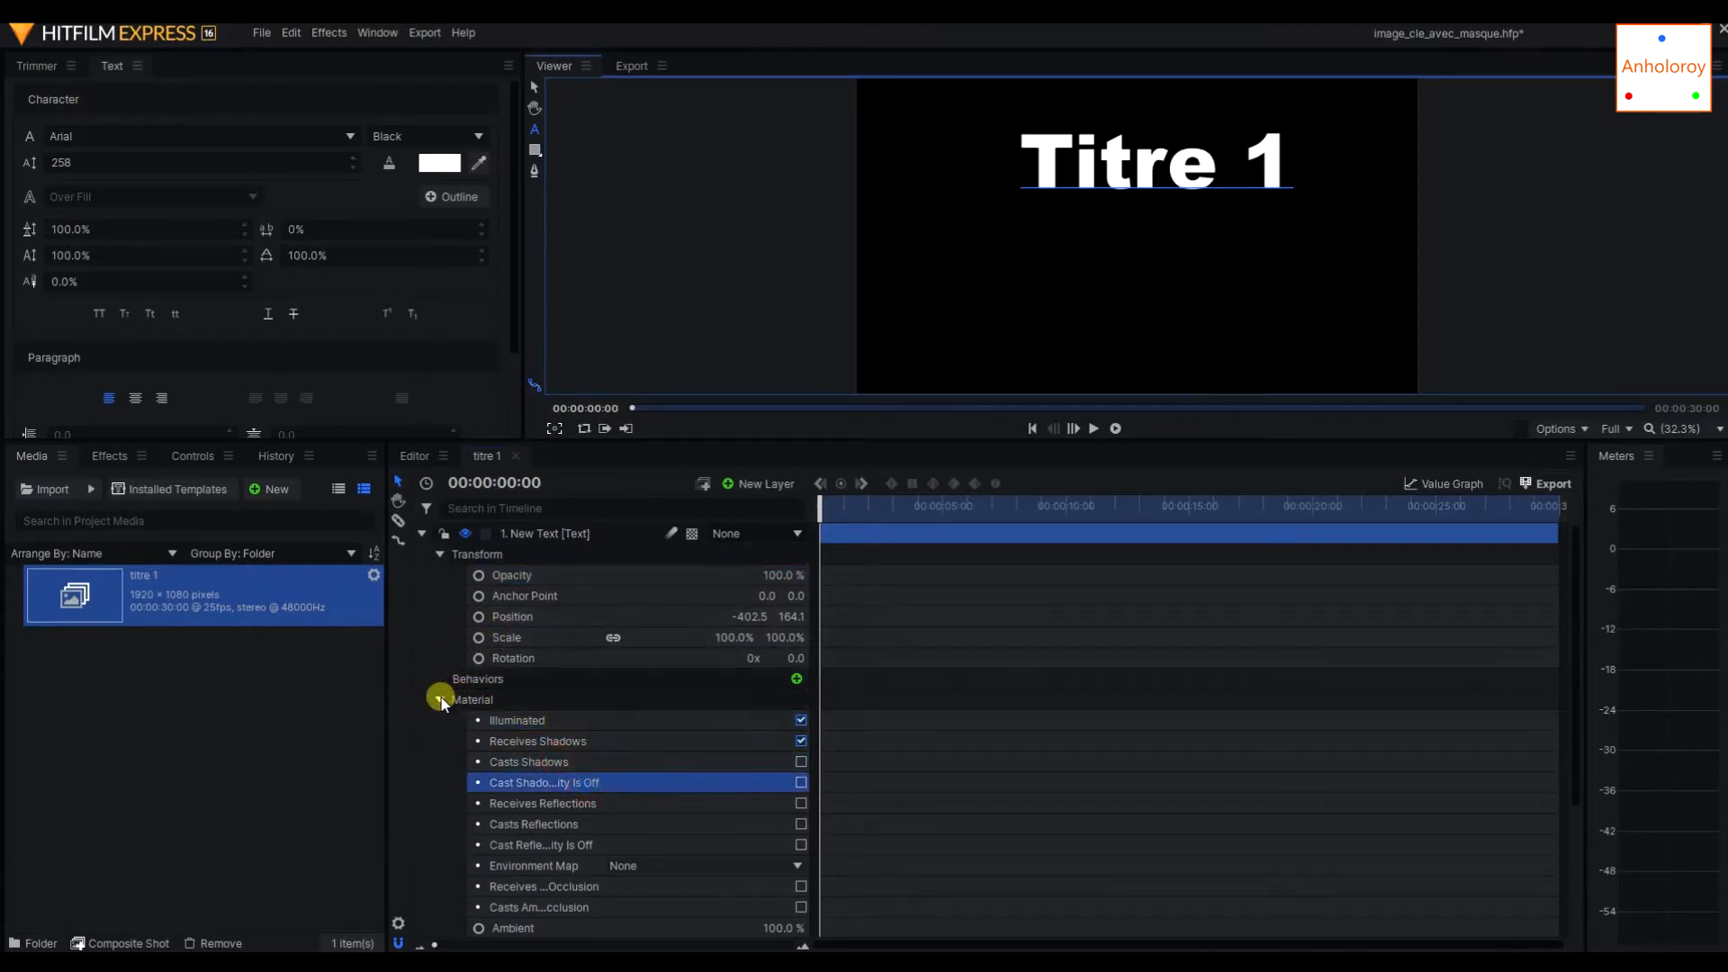
pyautogui.click(439, 699)
# Add opacity keyframes to the text layer at 00:00:00:00 and 00:00:08:01.
pyautogui.click(580, 572)
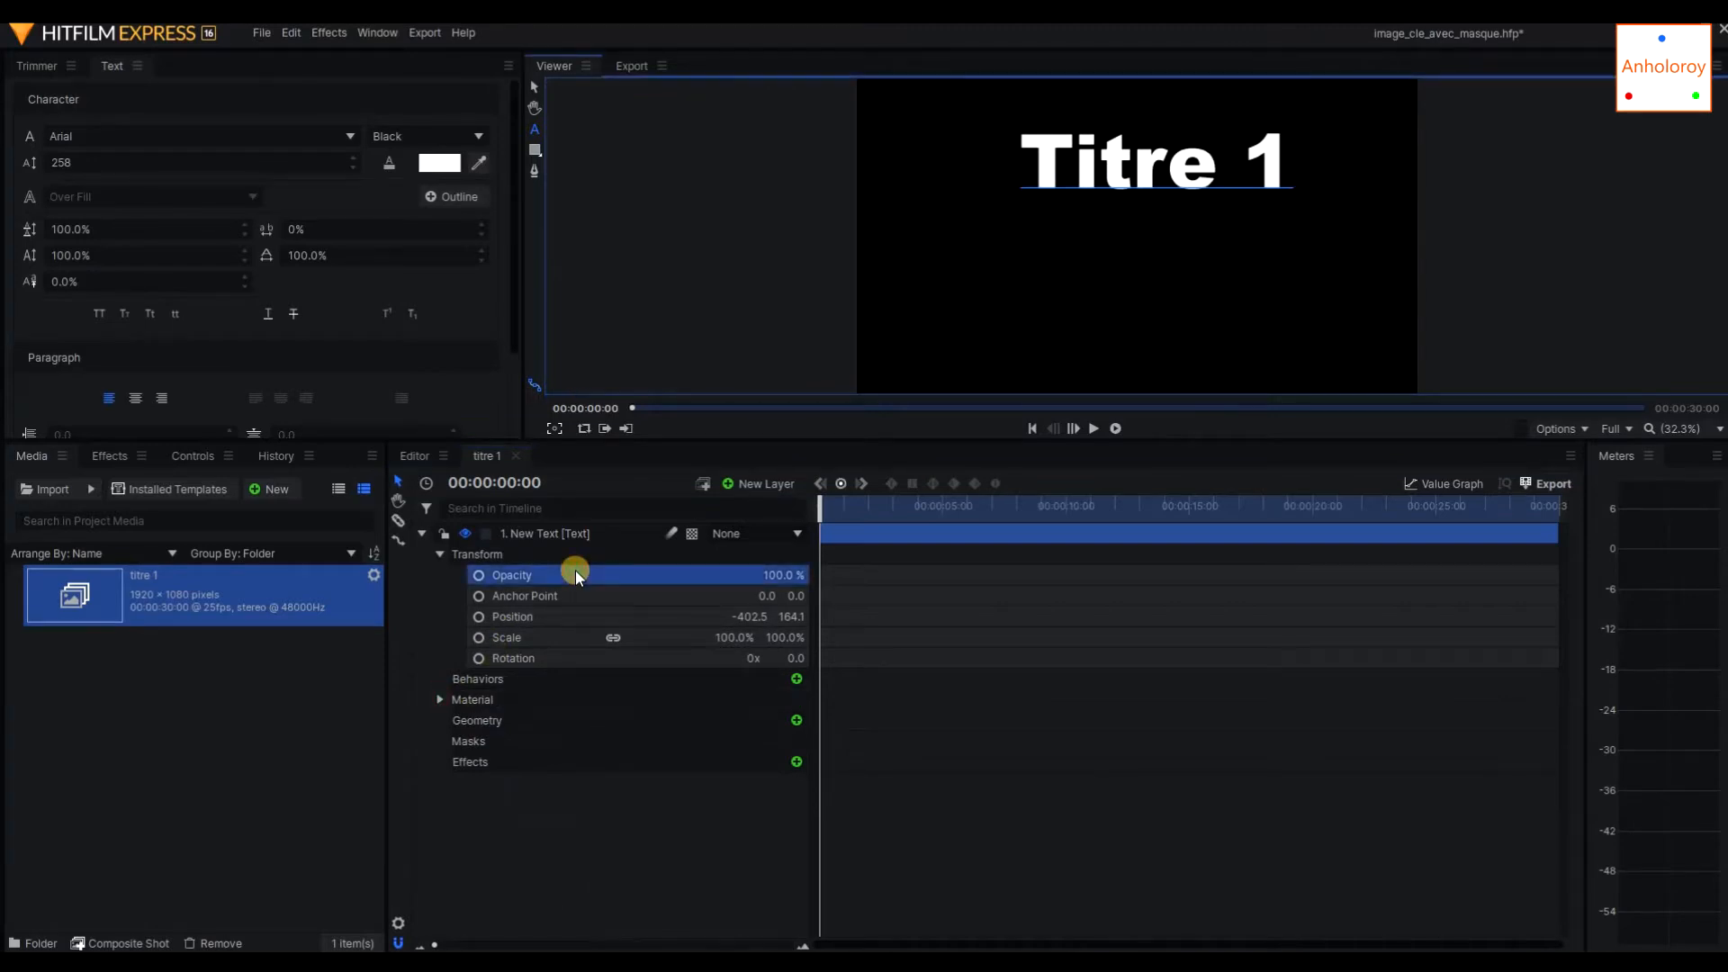
pyautogui.moveTo(817, 509)
pyautogui.mouseDown()
pyautogui.moveTo(906, 510)
pyautogui.moveTo(783, 505)
pyautogui.moveTo(809, 533)
pyautogui.mouseUp()
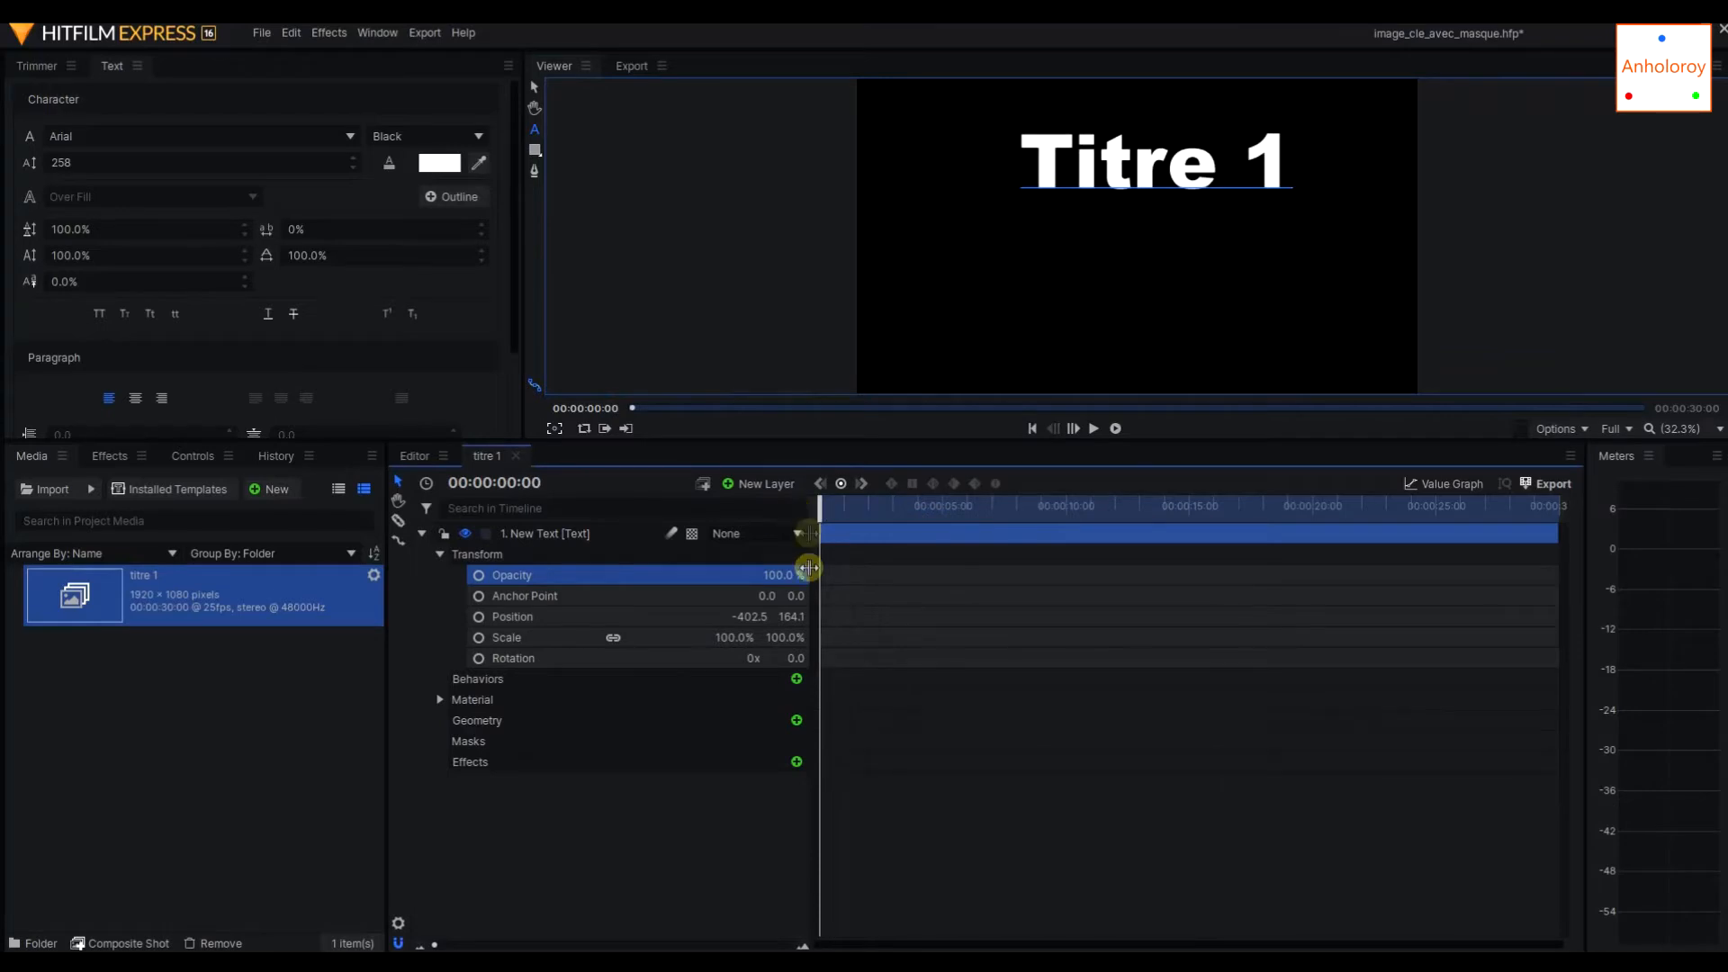
pyautogui.click(841, 485)
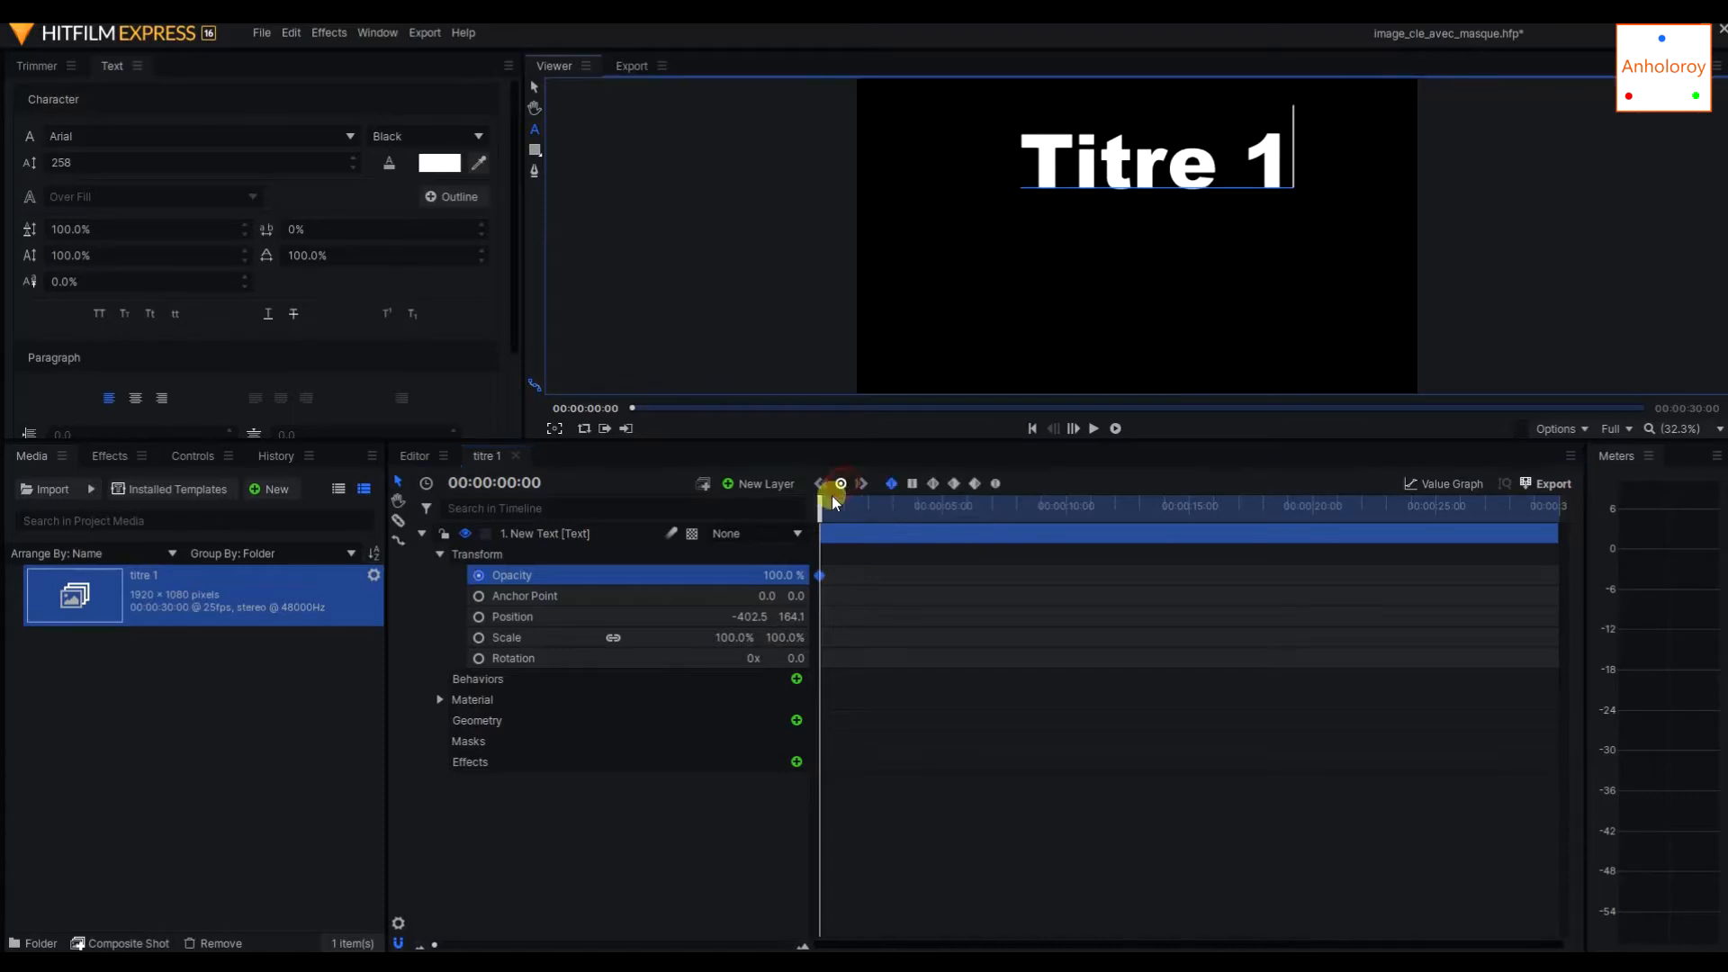
pyautogui.moveTo(815, 512)
pyautogui.mouseDown()
pyautogui.moveTo(848, 513)
pyautogui.moveTo(802, 513)
pyautogui.mouseUp()
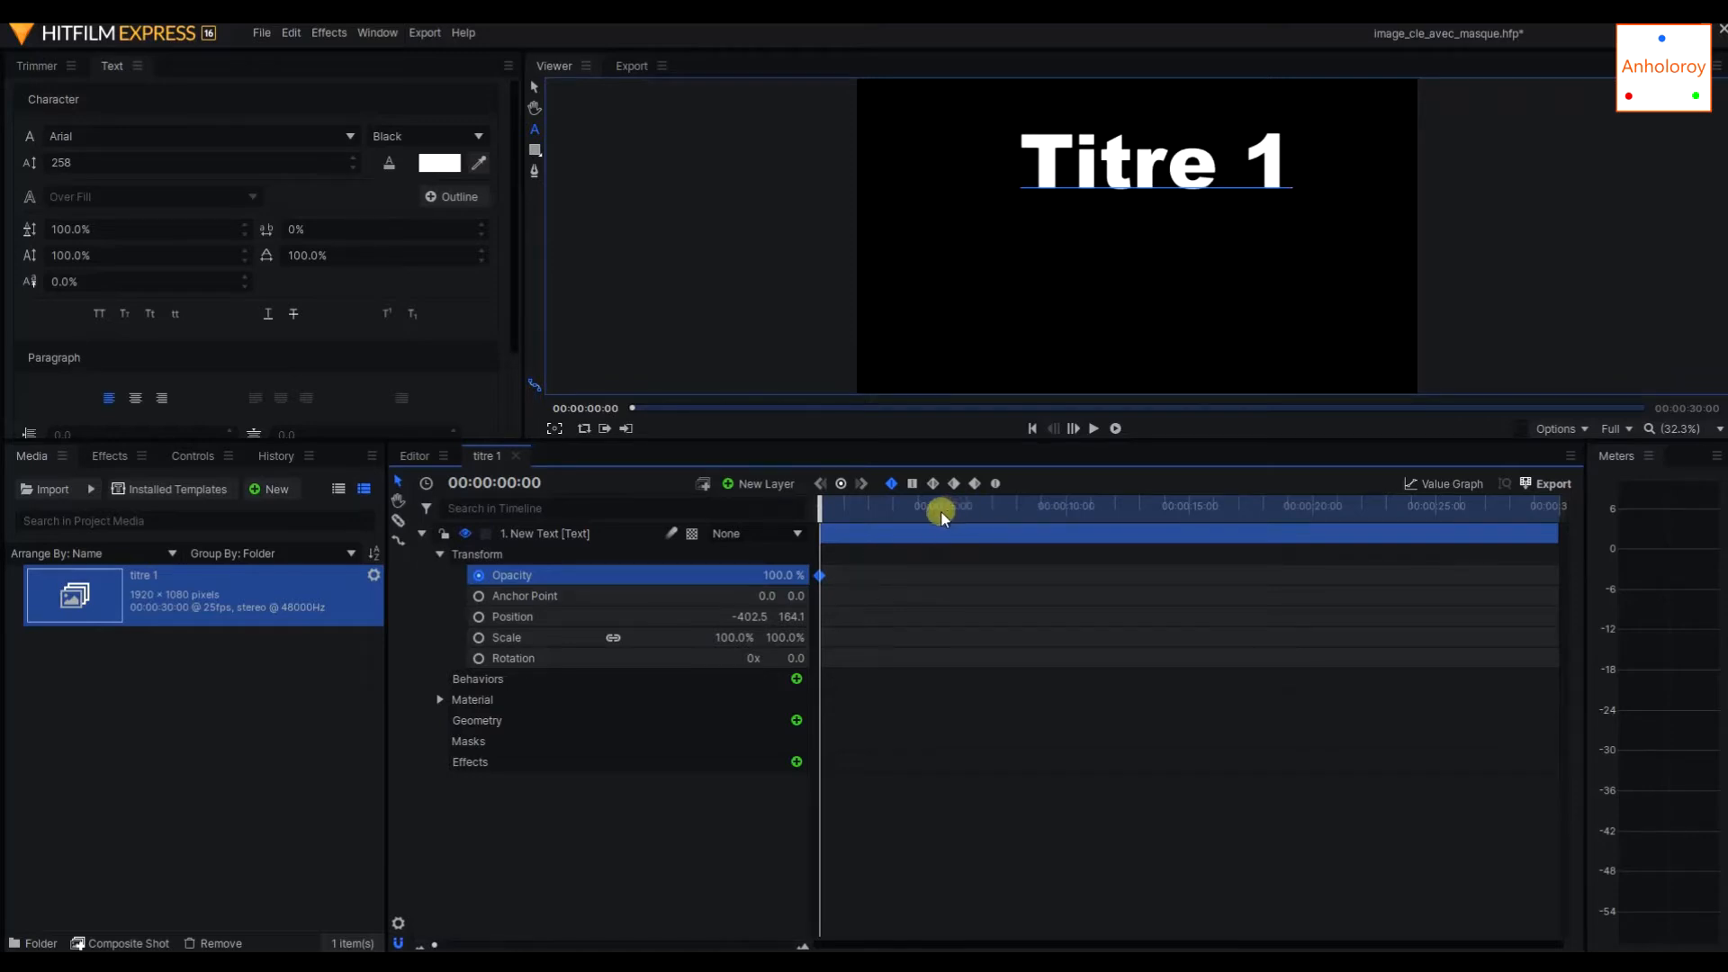
pyautogui.moveTo(818, 506); pyautogui.dragTo(1017, 509)
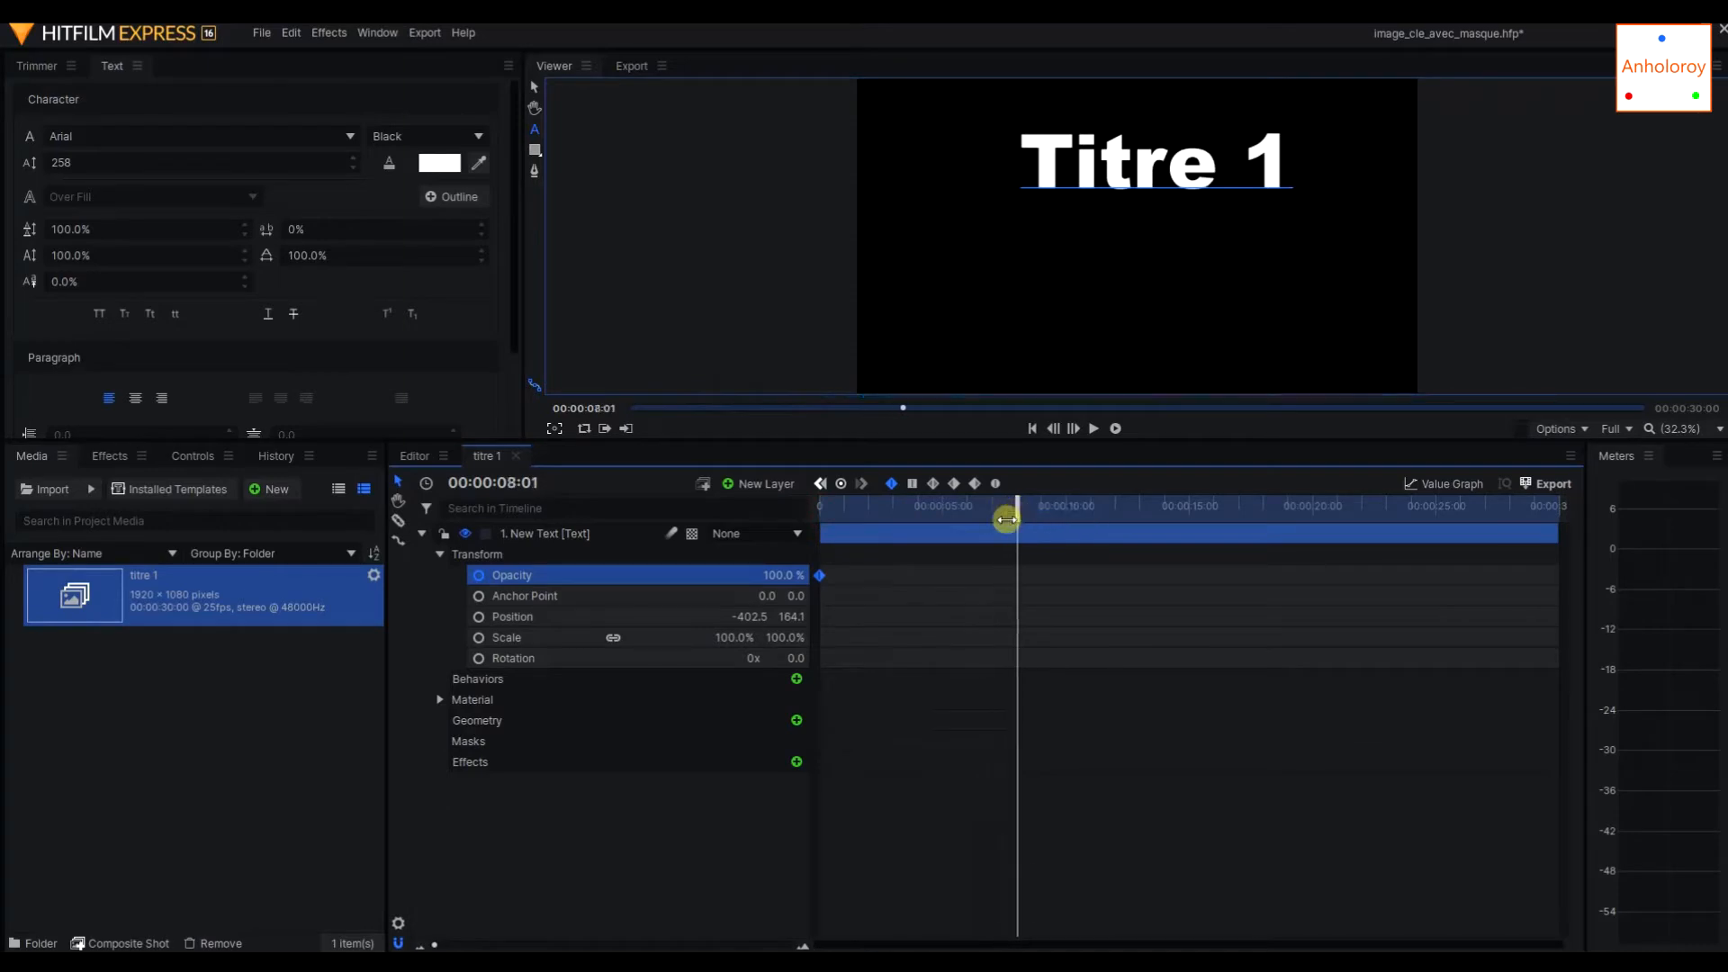
pyautogui.click(840, 485)
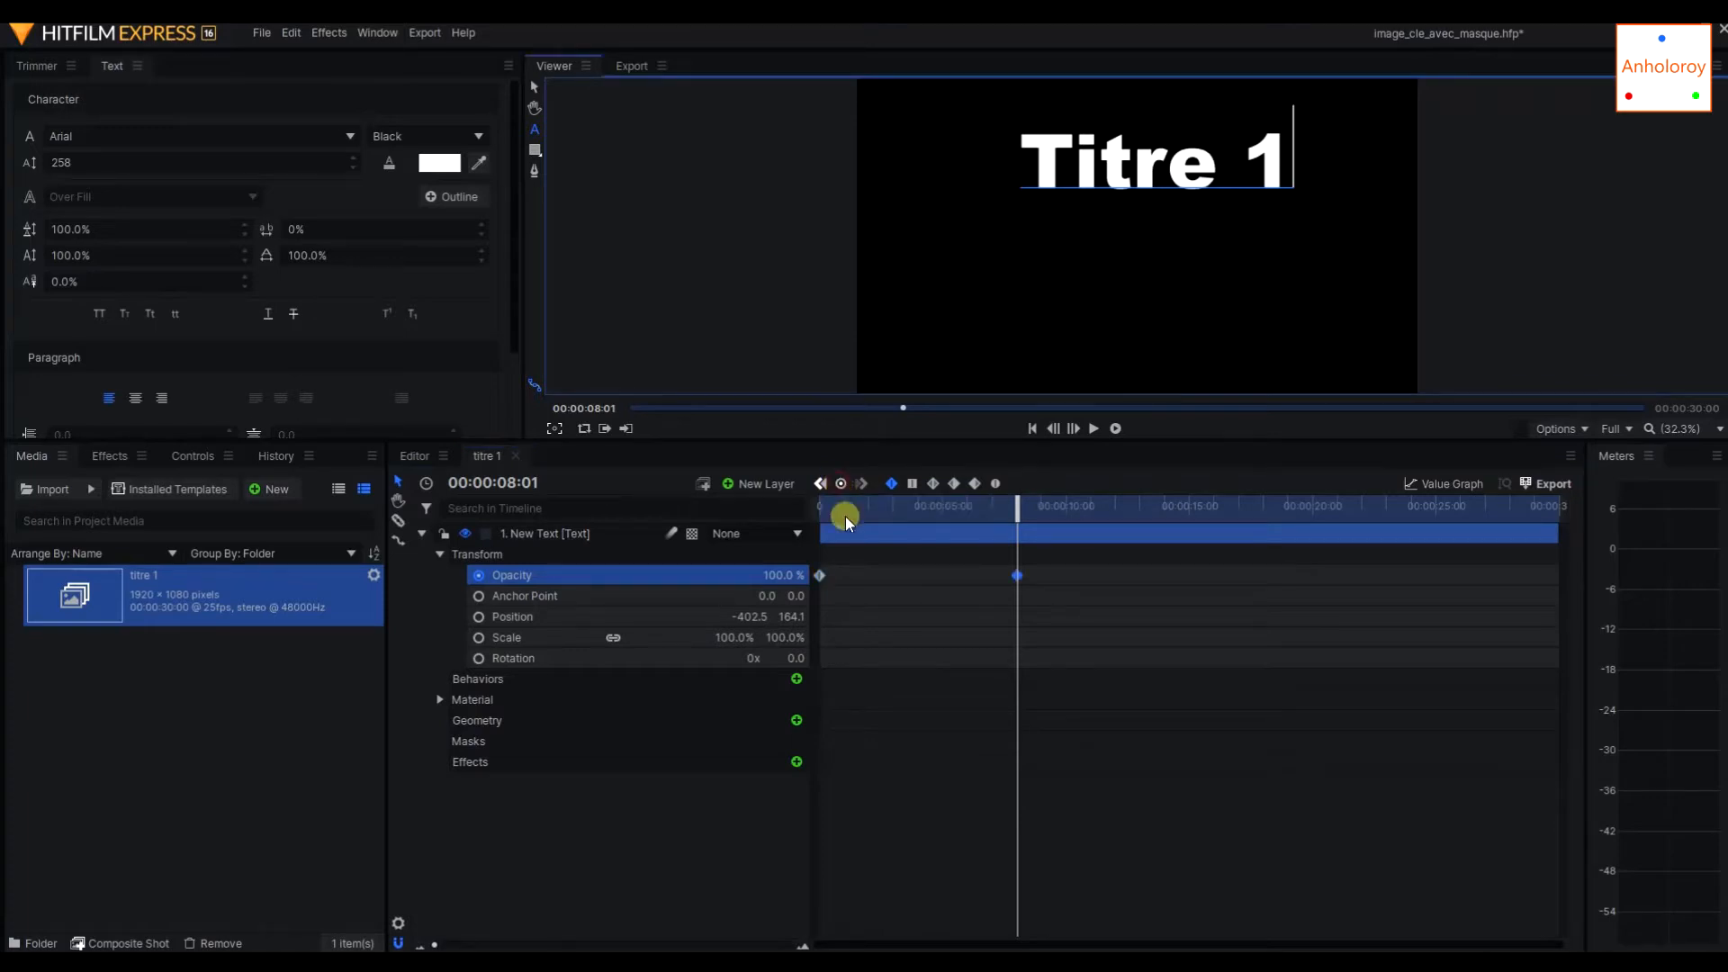
# Set the opacity of the text layer's first keyframe at 00:00:00:00 to 0%.
pyautogui.moveTo(1028, 504); pyautogui.dragTo(819, 538)
pyautogui.moveTo(818, 575)
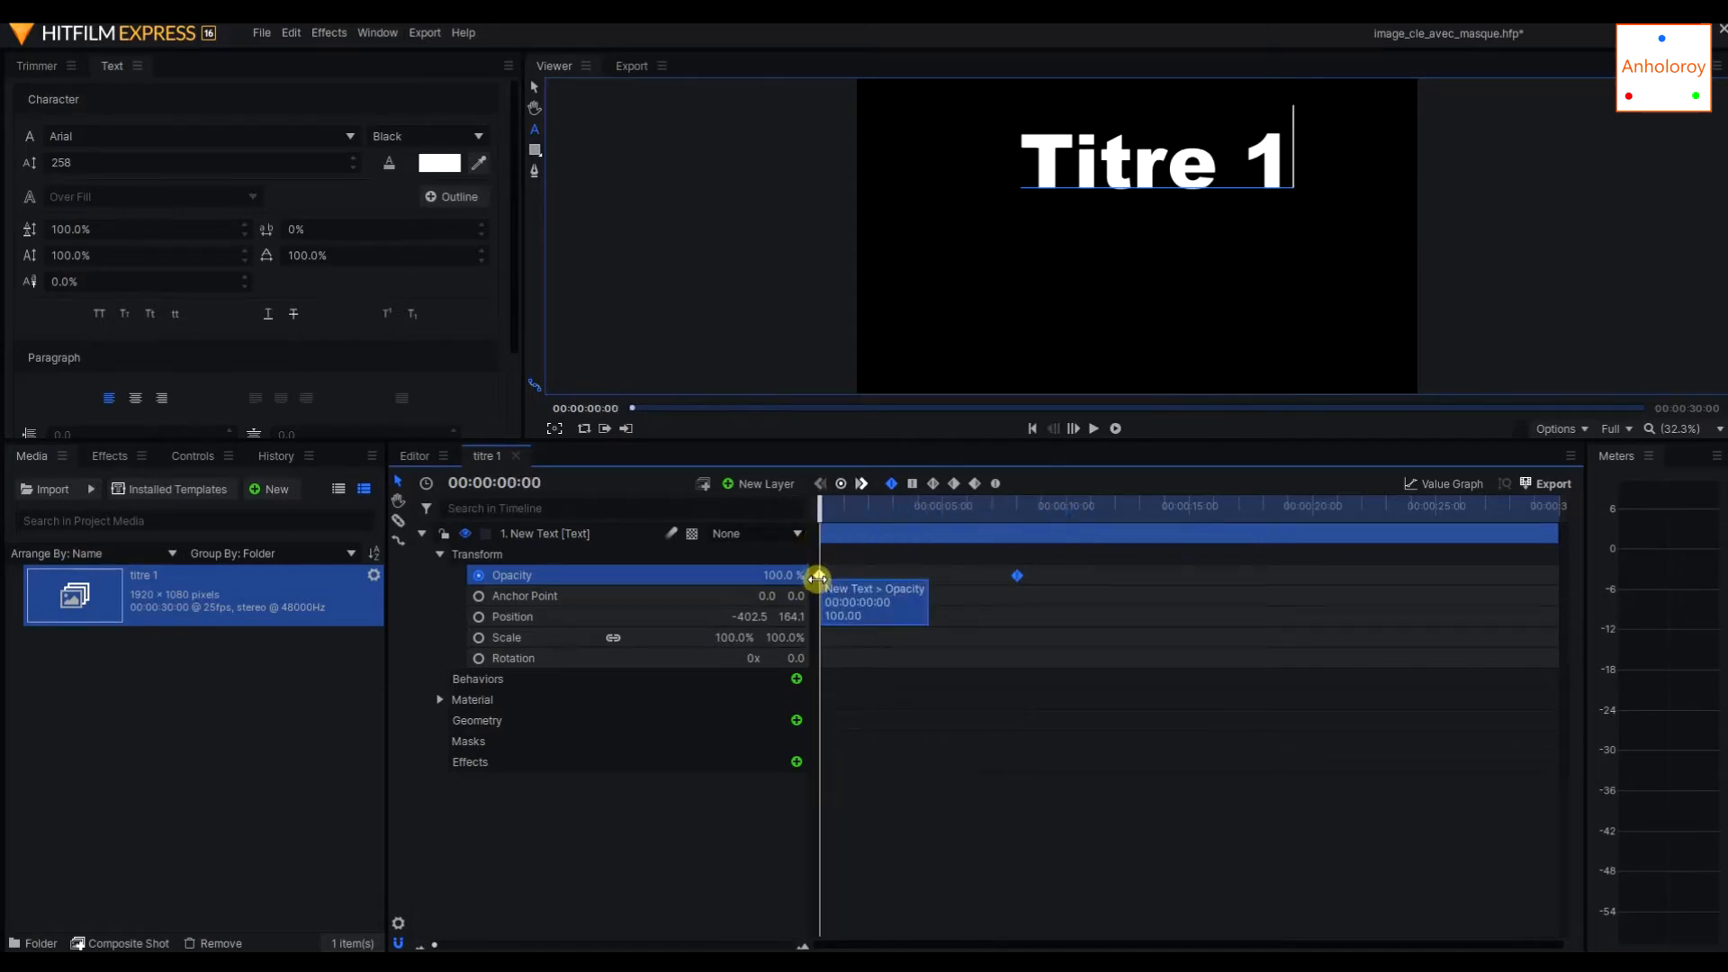
pyautogui.click(818, 575)
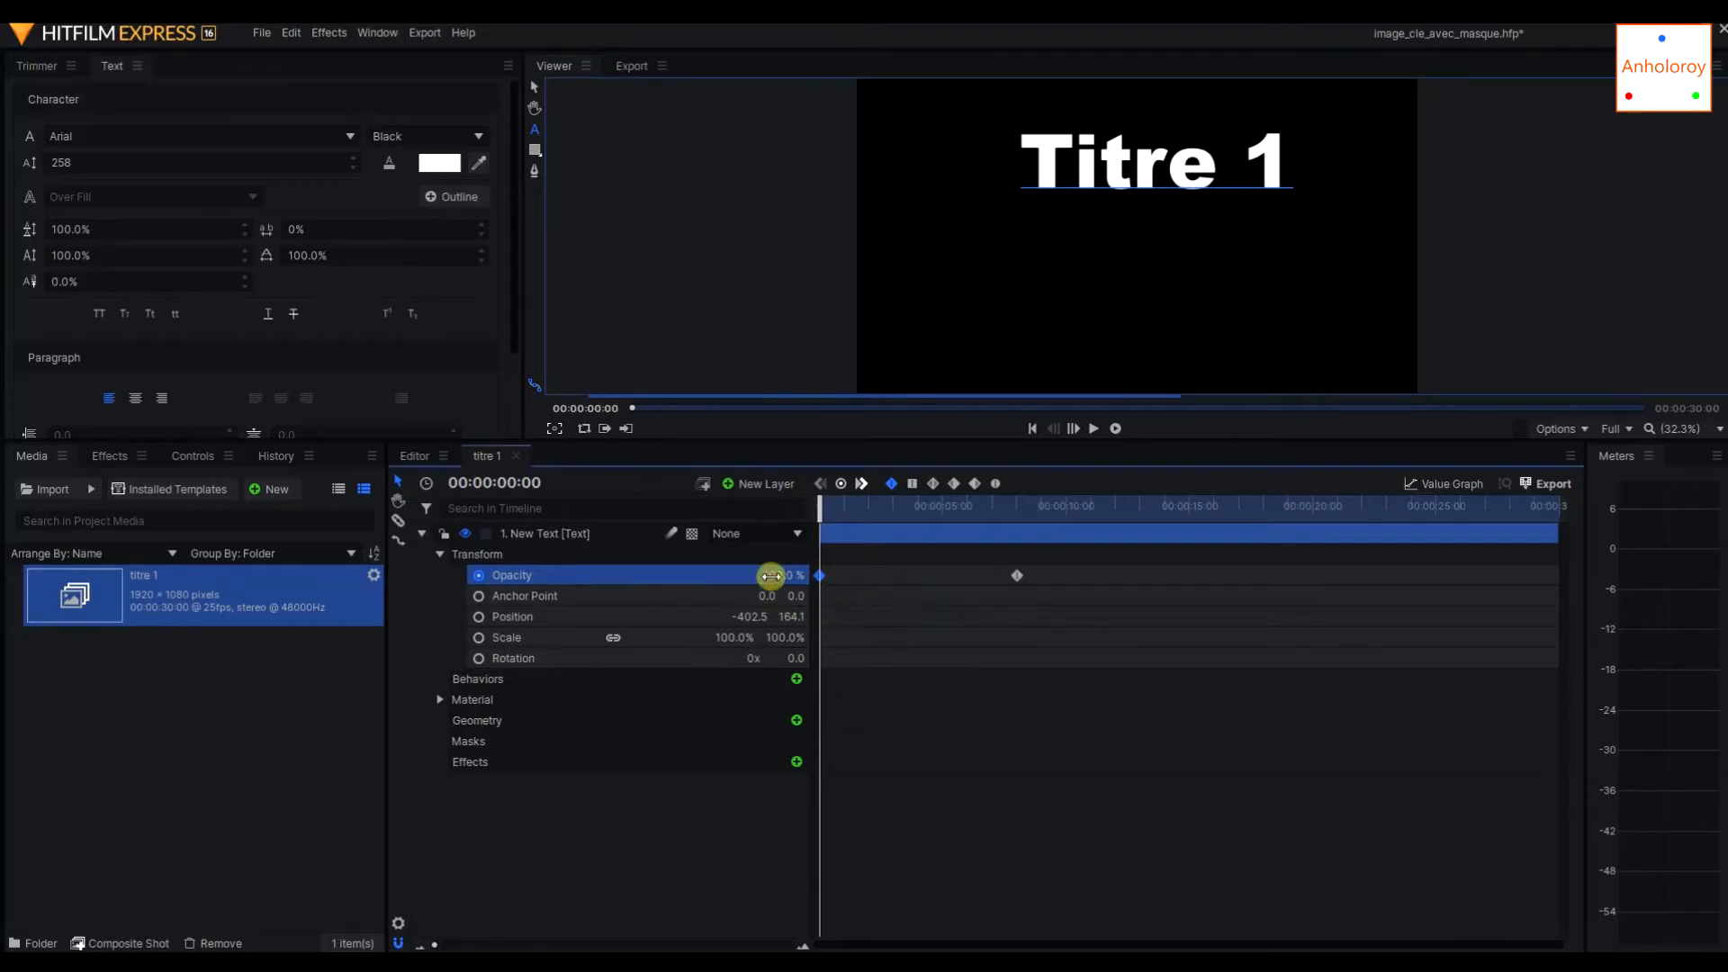
pyautogui.moveTo(771, 575); pyautogui.dragTo(765, 575)
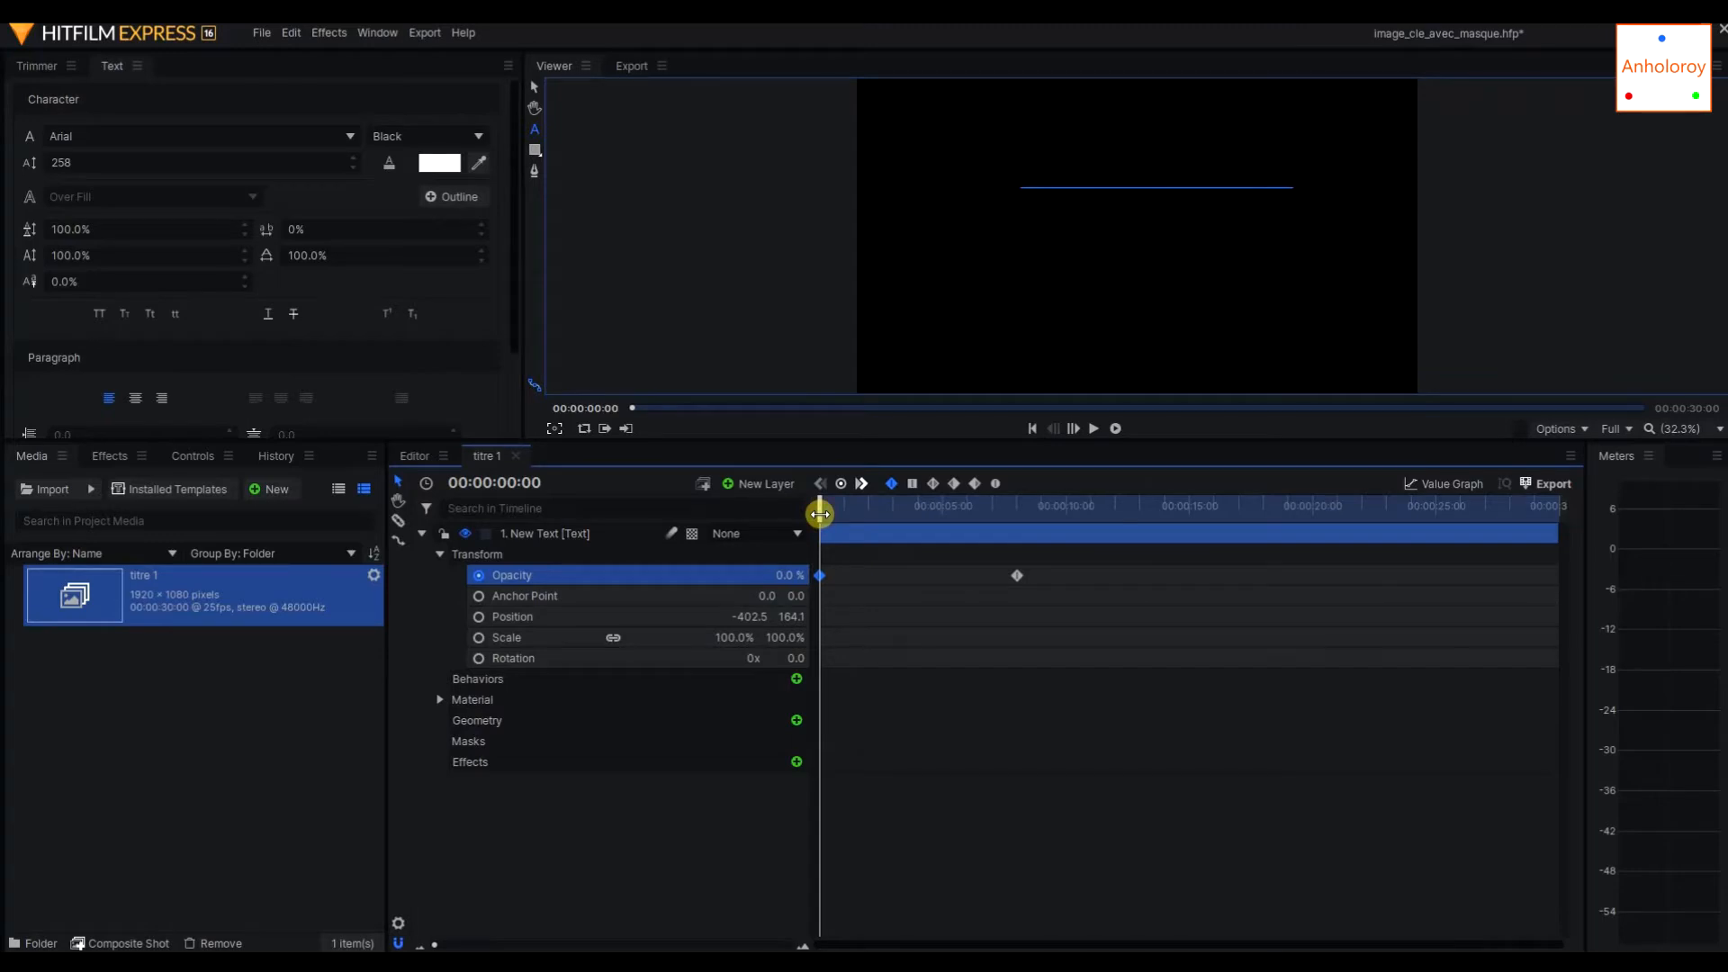
# Play the composite shot from the start to preview the title's fade-in, and stop playback.
pyautogui.moveTo(820, 514)
pyautogui.mouseDown()
pyautogui.moveTo(1018, 526)
pyautogui.moveTo(802, 522)
pyautogui.moveTo(1026, 527)
pyautogui.moveTo(794, 491)
pyautogui.moveTo(831, 511)
pyautogui.mouseUp()
pyautogui.click(1093, 428)
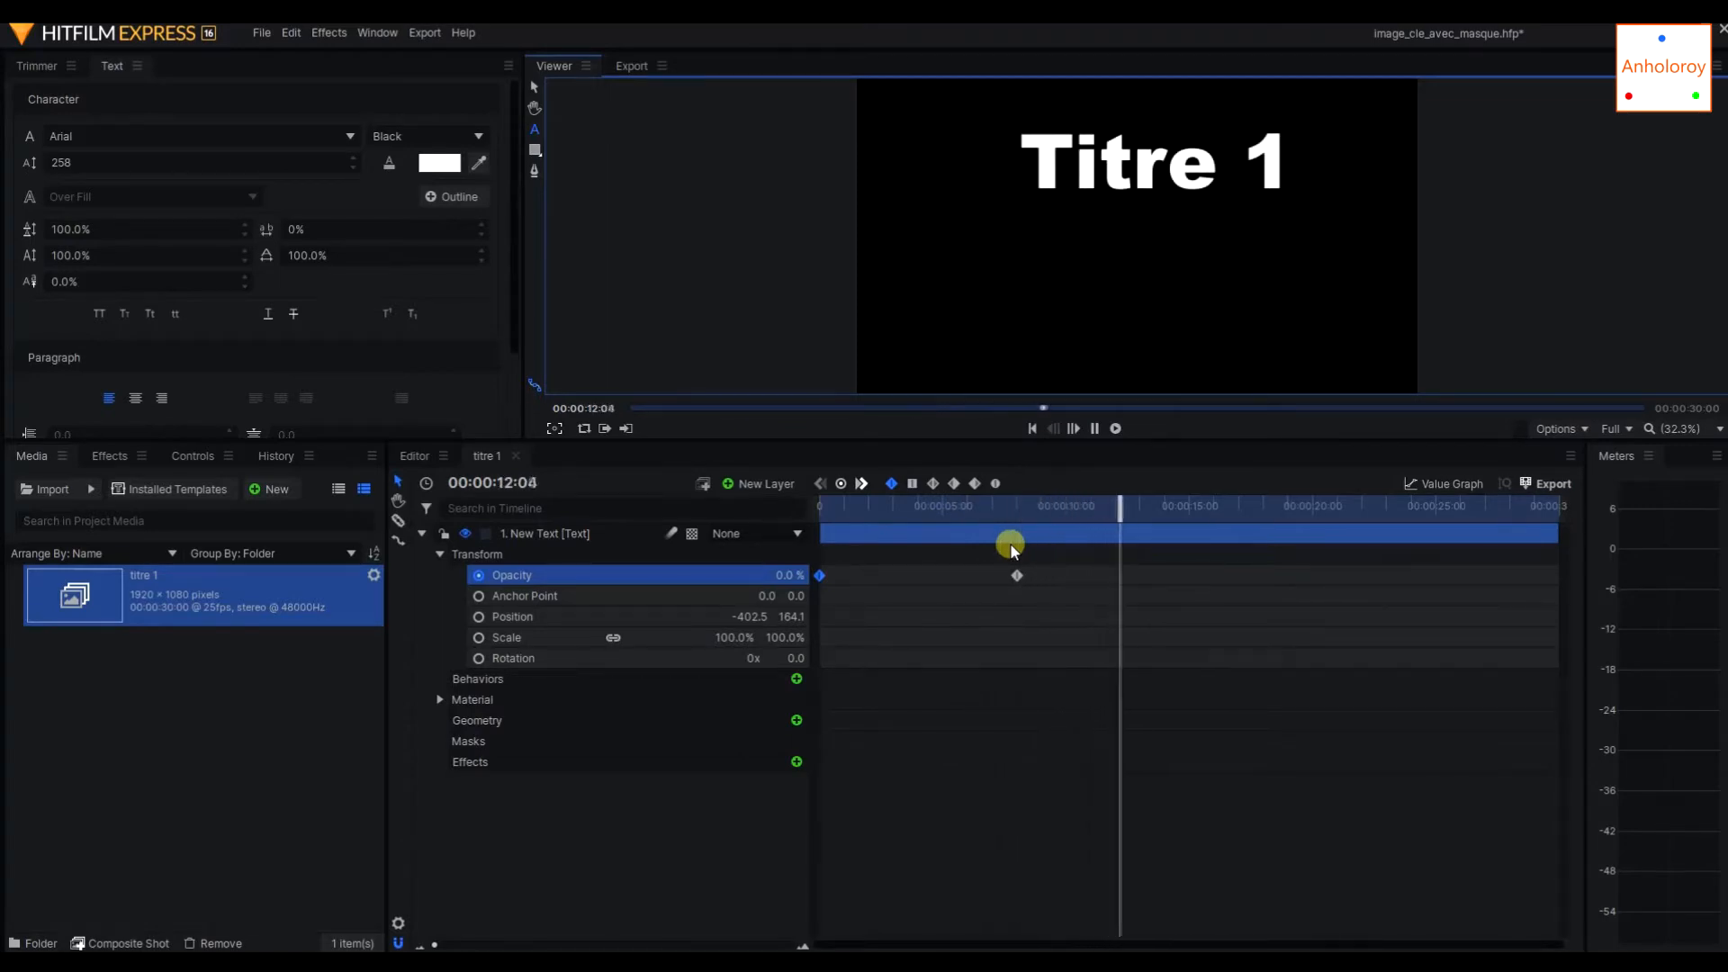
pyautogui.click(1093, 428)
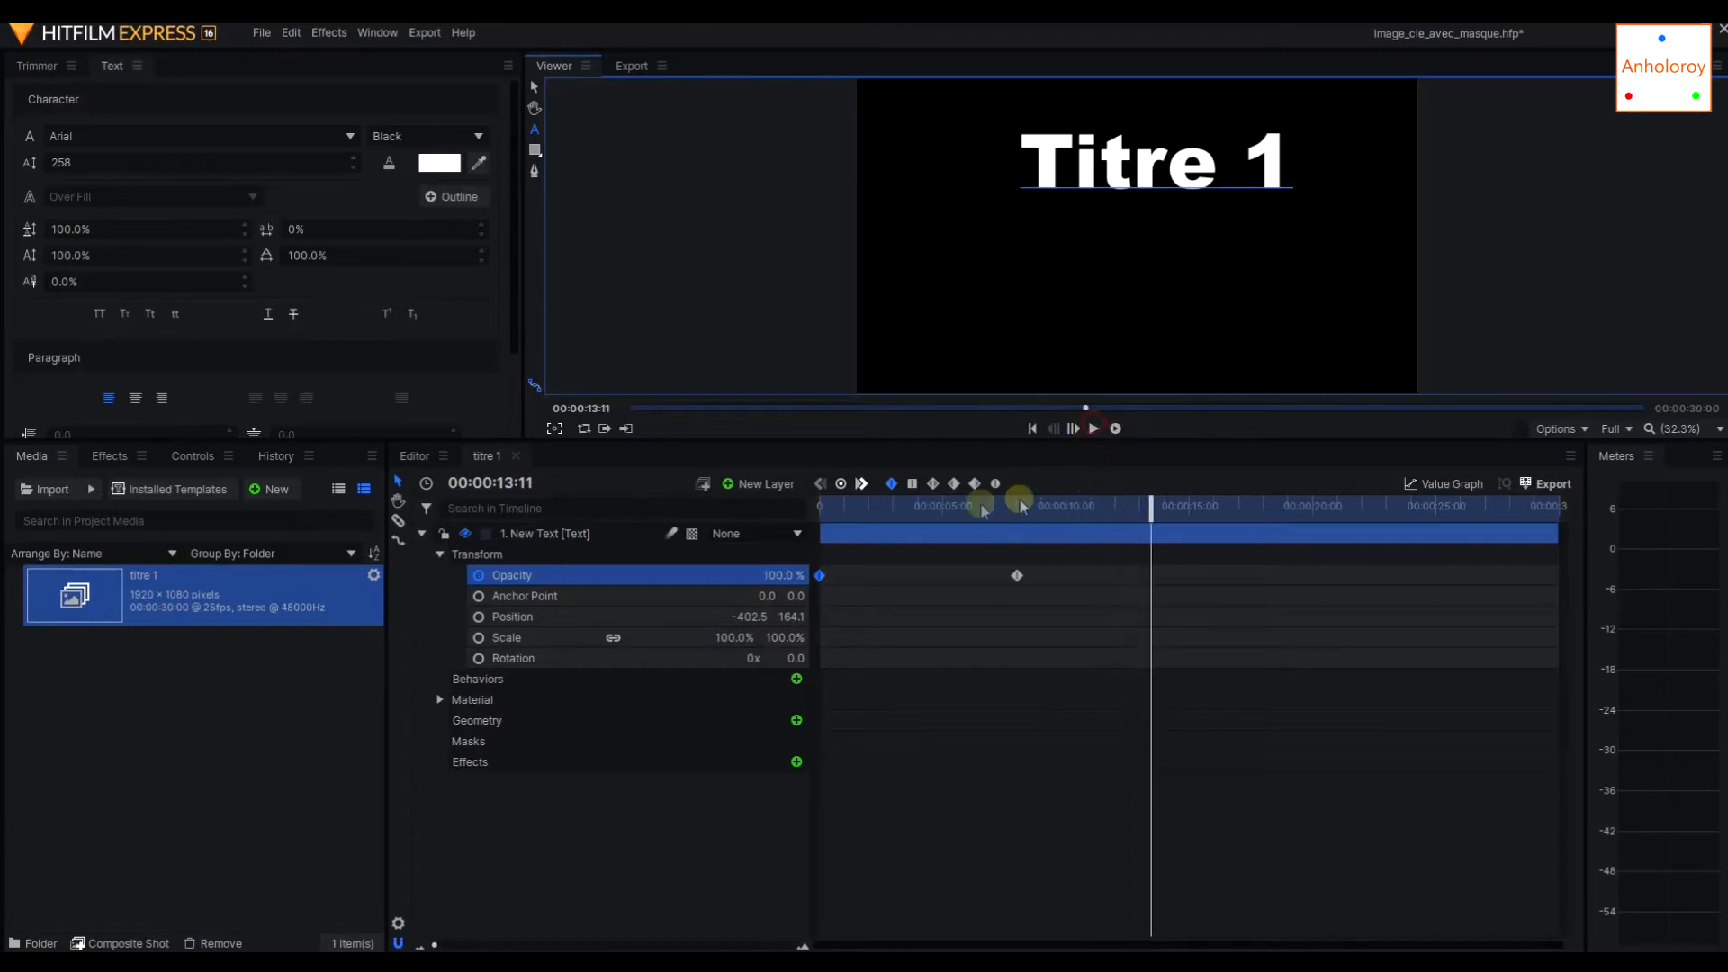
# Set the text layer's opacity to 50% at 00:00:00:00 and add a 0% opacity keyframe at 00:00:14:03.
pyautogui.moveTo(936, 510); pyautogui.dragTo(721, 489)
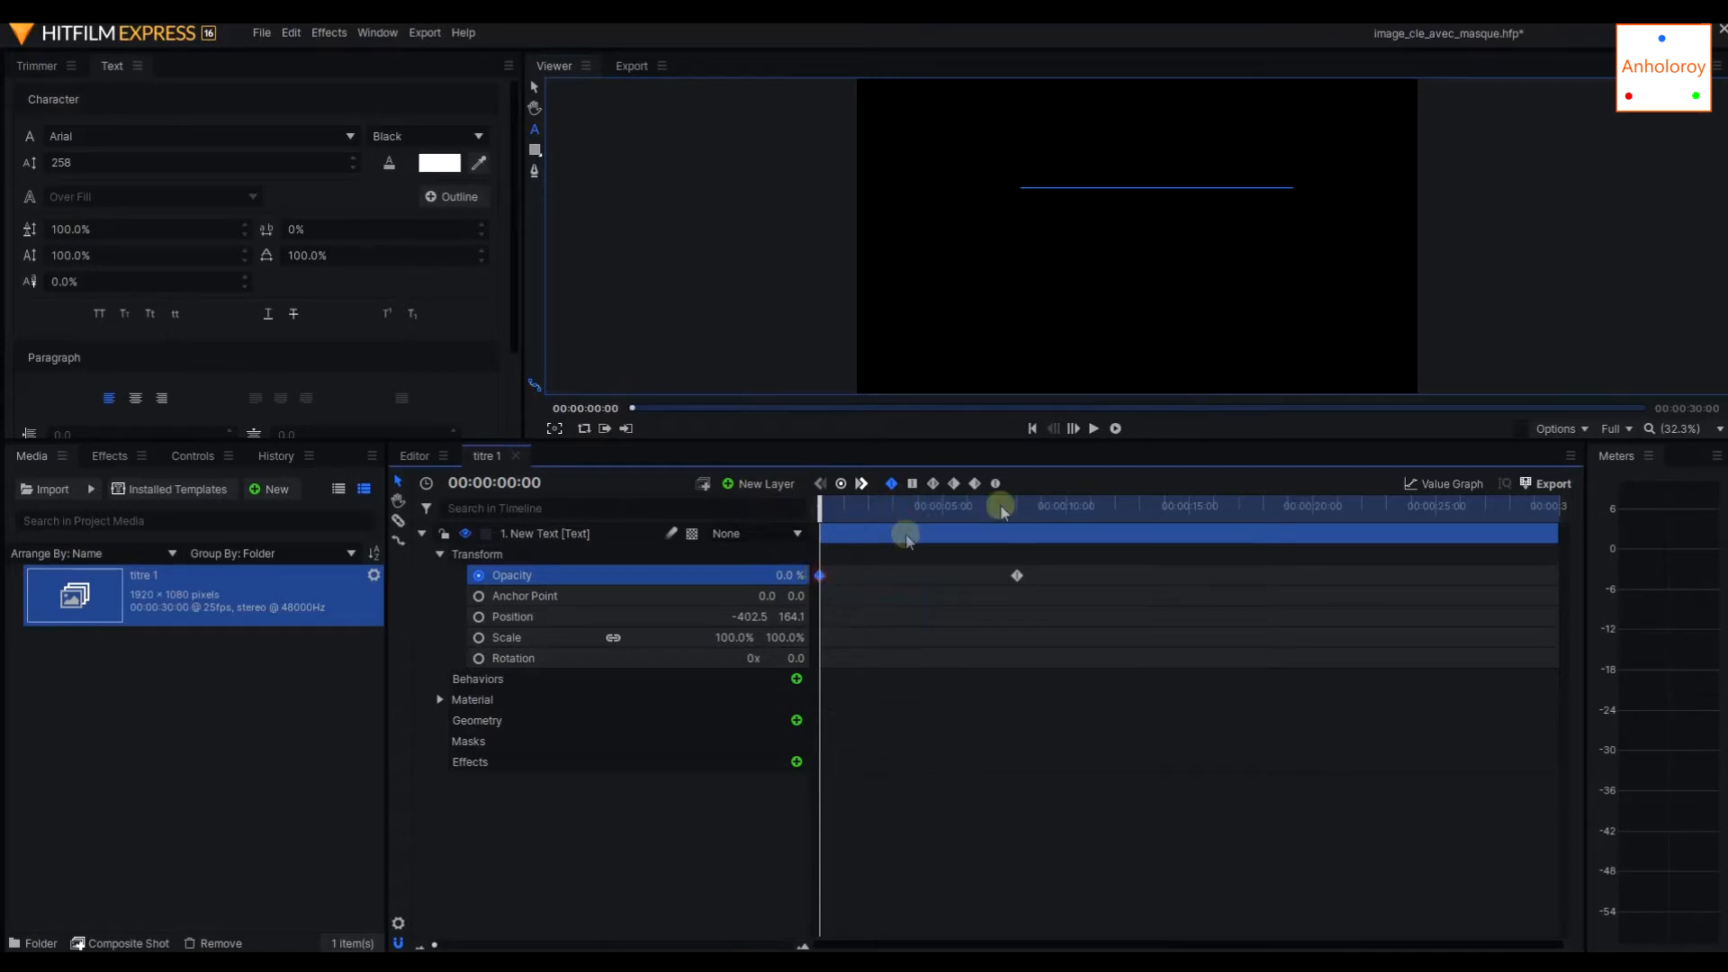
pyautogui.moveTo(775, 578); pyautogui.dragTo(778, 579)
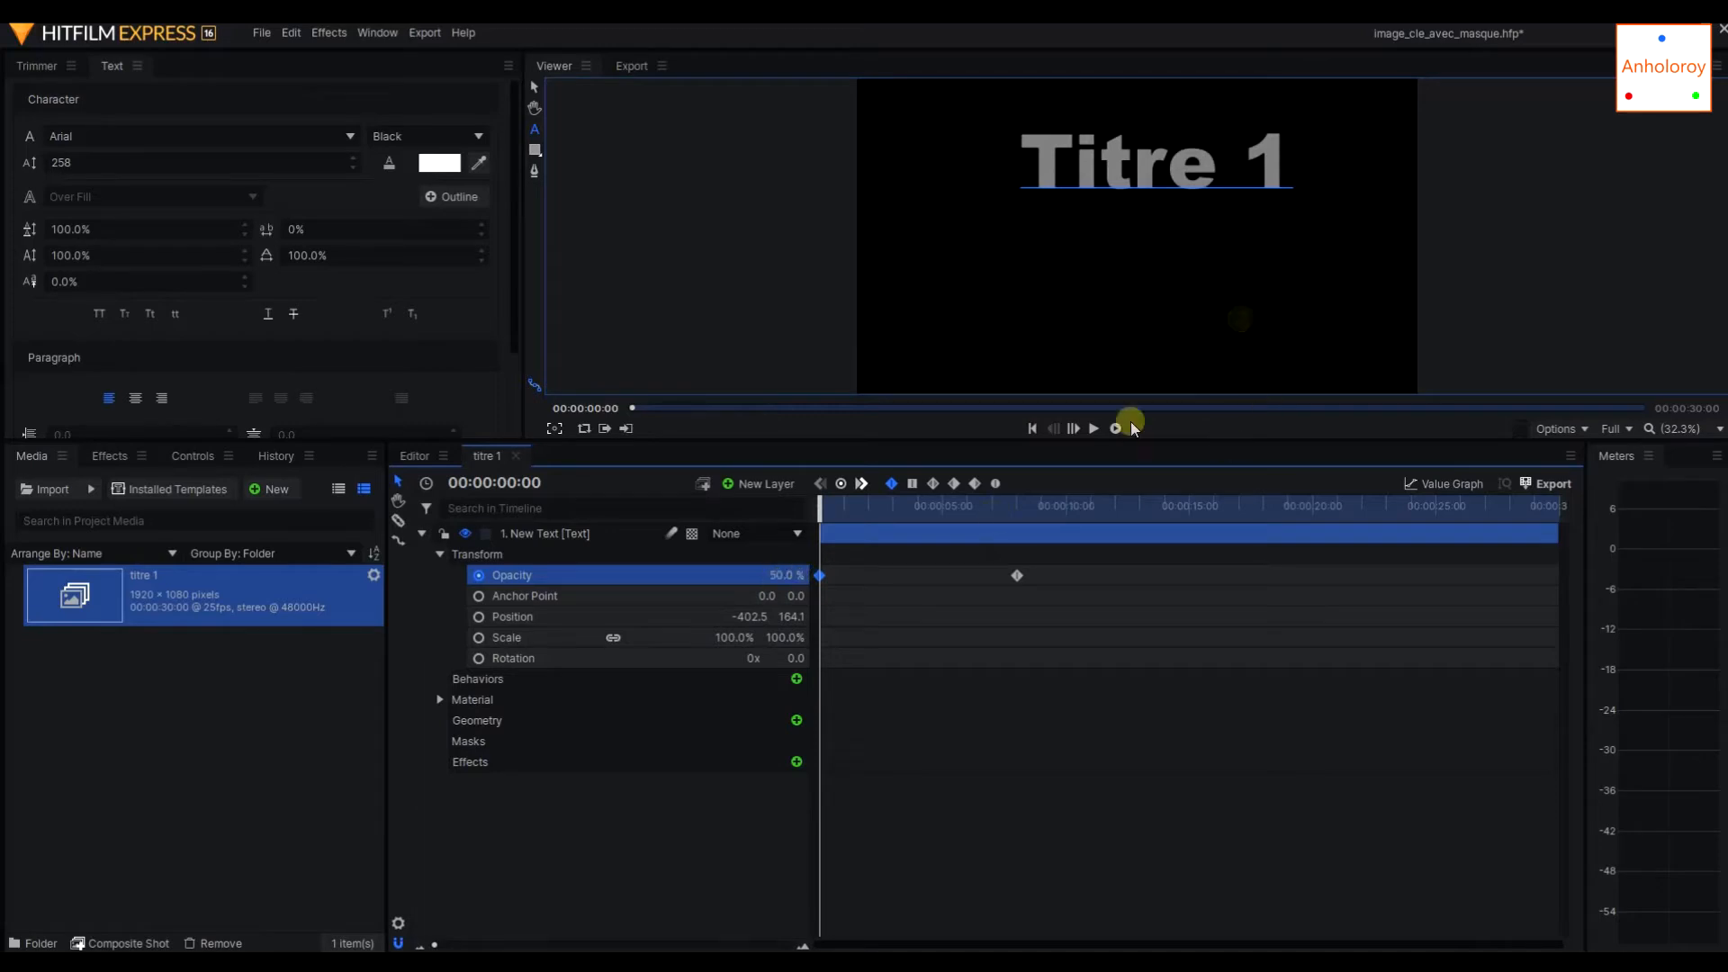
pyautogui.moveTo(821, 510); pyautogui.dragTo(1166, 505)
pyautogui.click(840, 484)
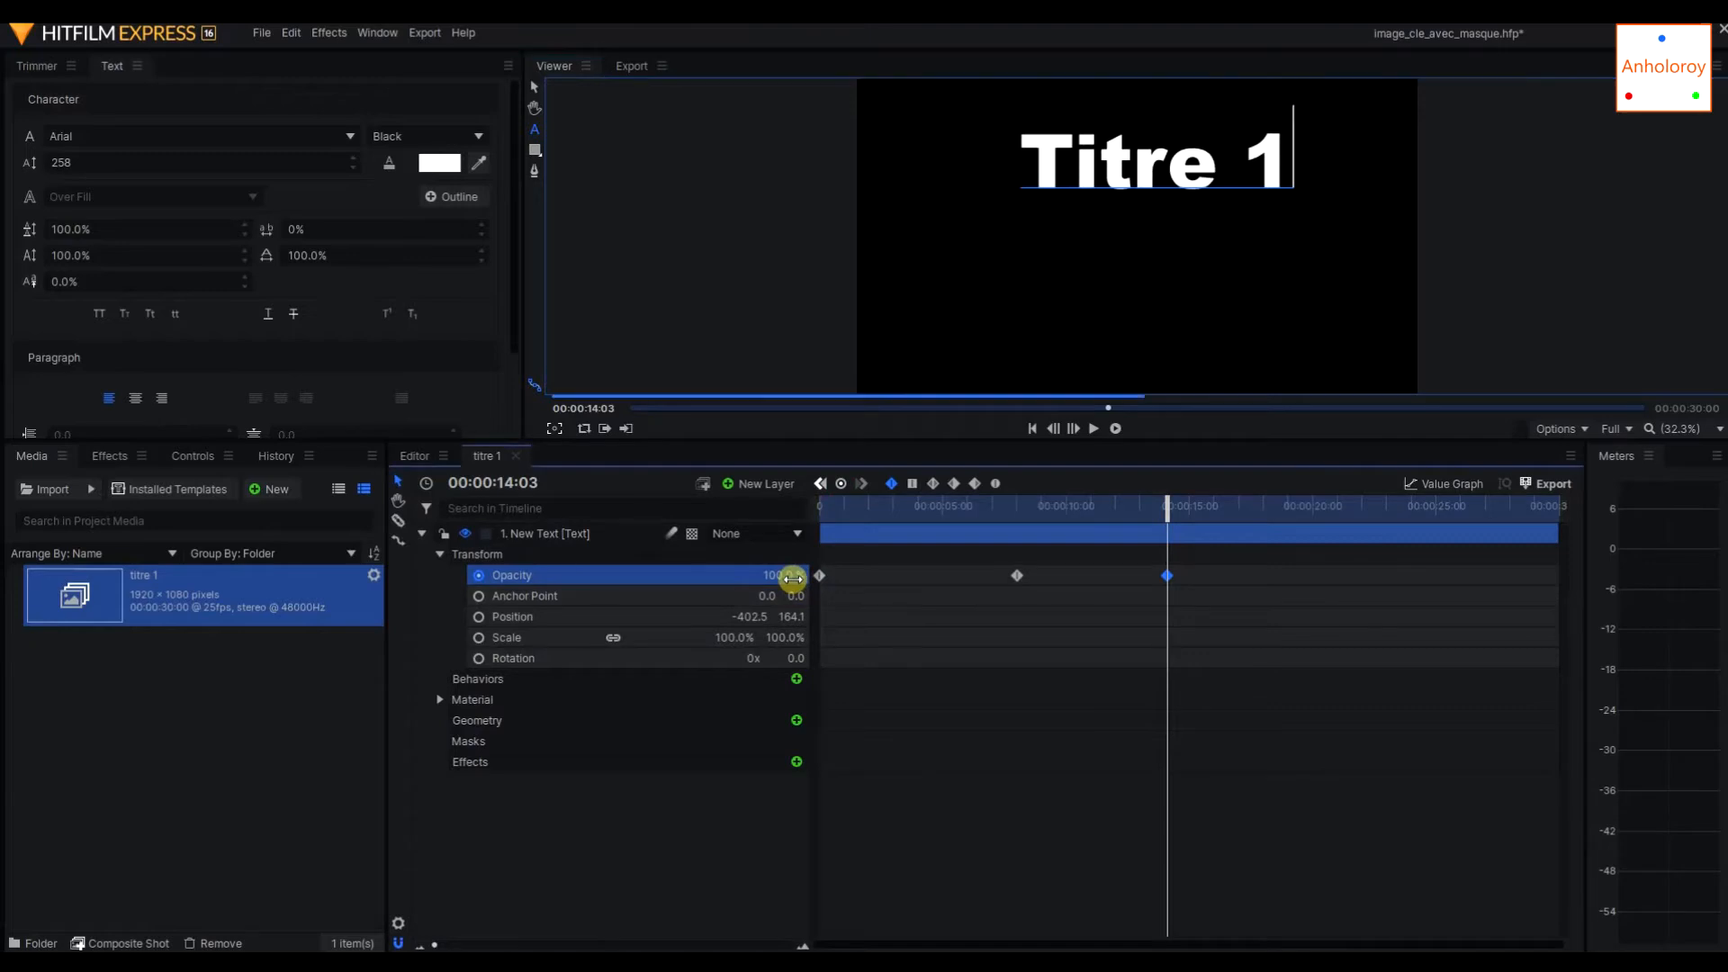
pyautogui.moveTo(785, 586); pyautogui.dragTo(783, 586)
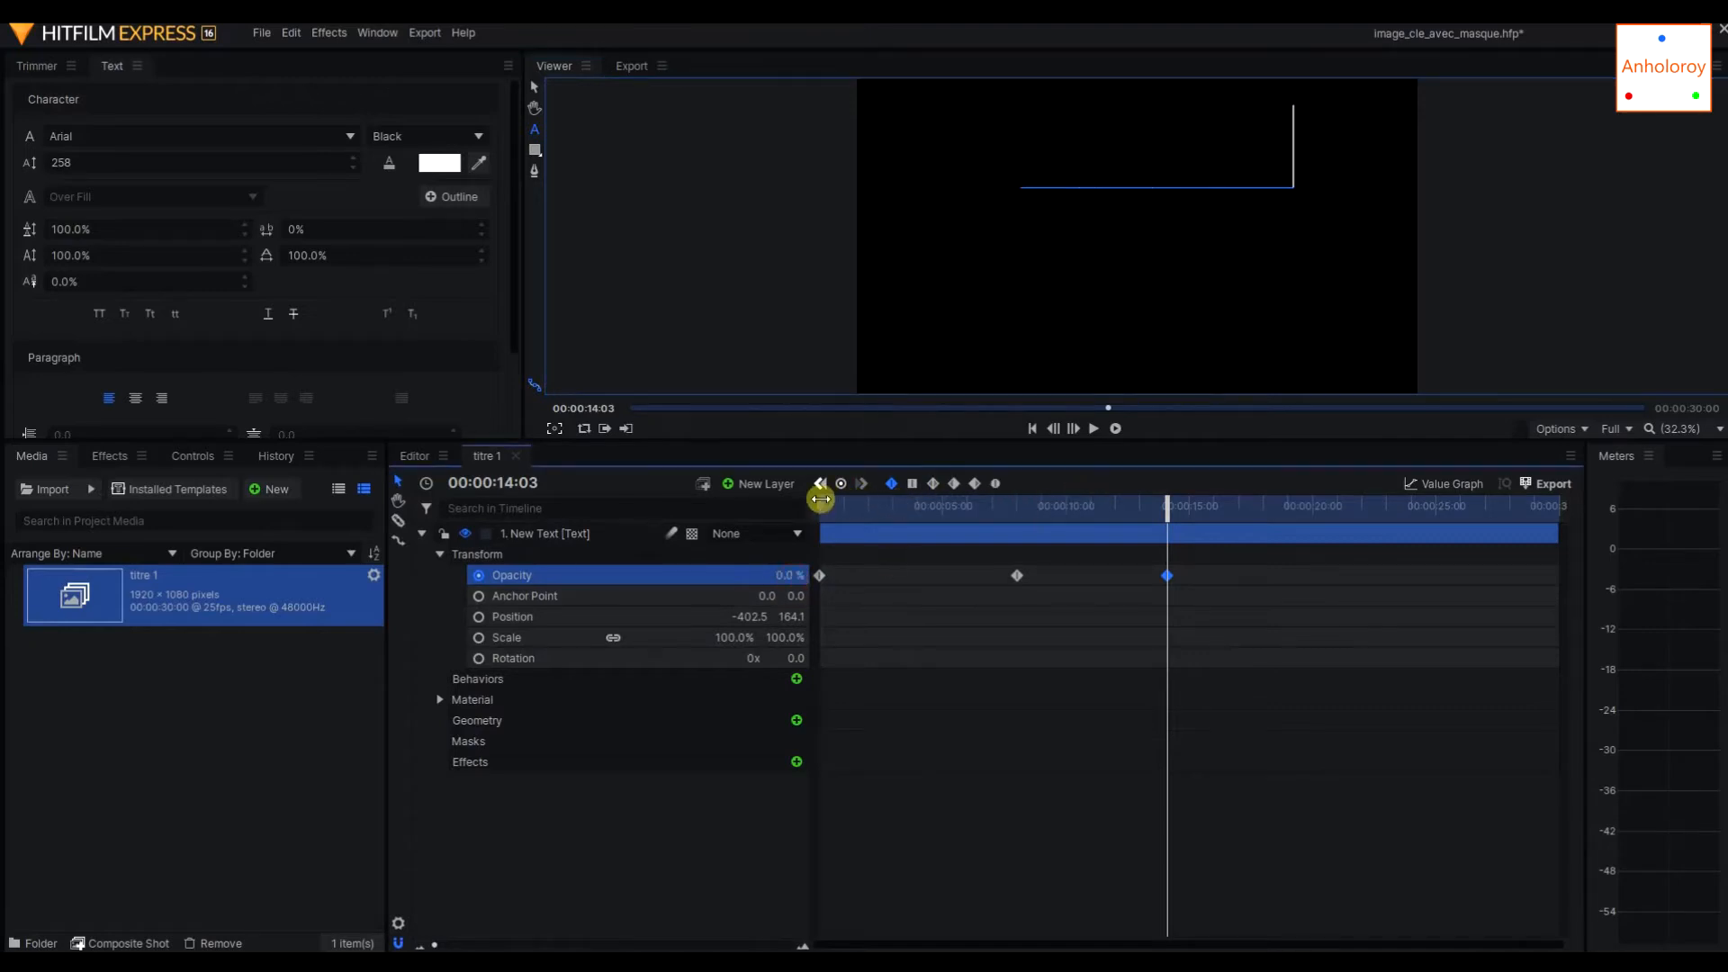
# Play the whole opacity animation from the beginning through the fade-out, and stop playback.
pyautogui.moveTo(1162, 515); pyautogui.dragTo(767, 505)
pyautogui.click(1095, 429)
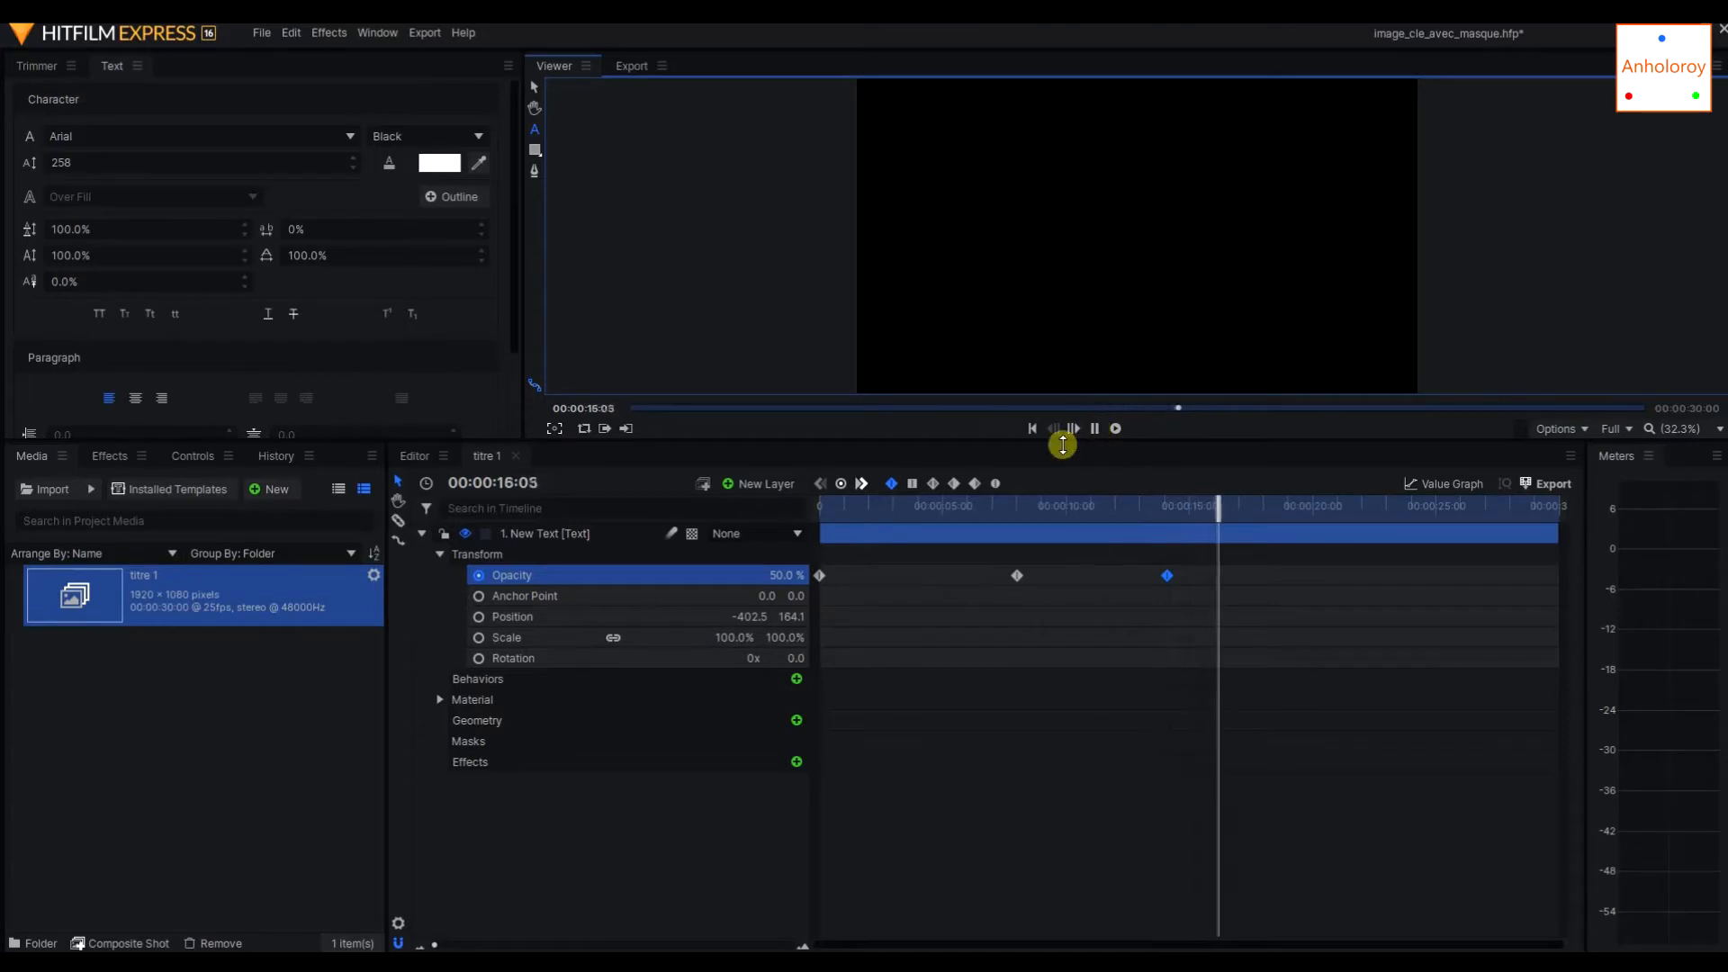
pyautogui.click(1096, 429)
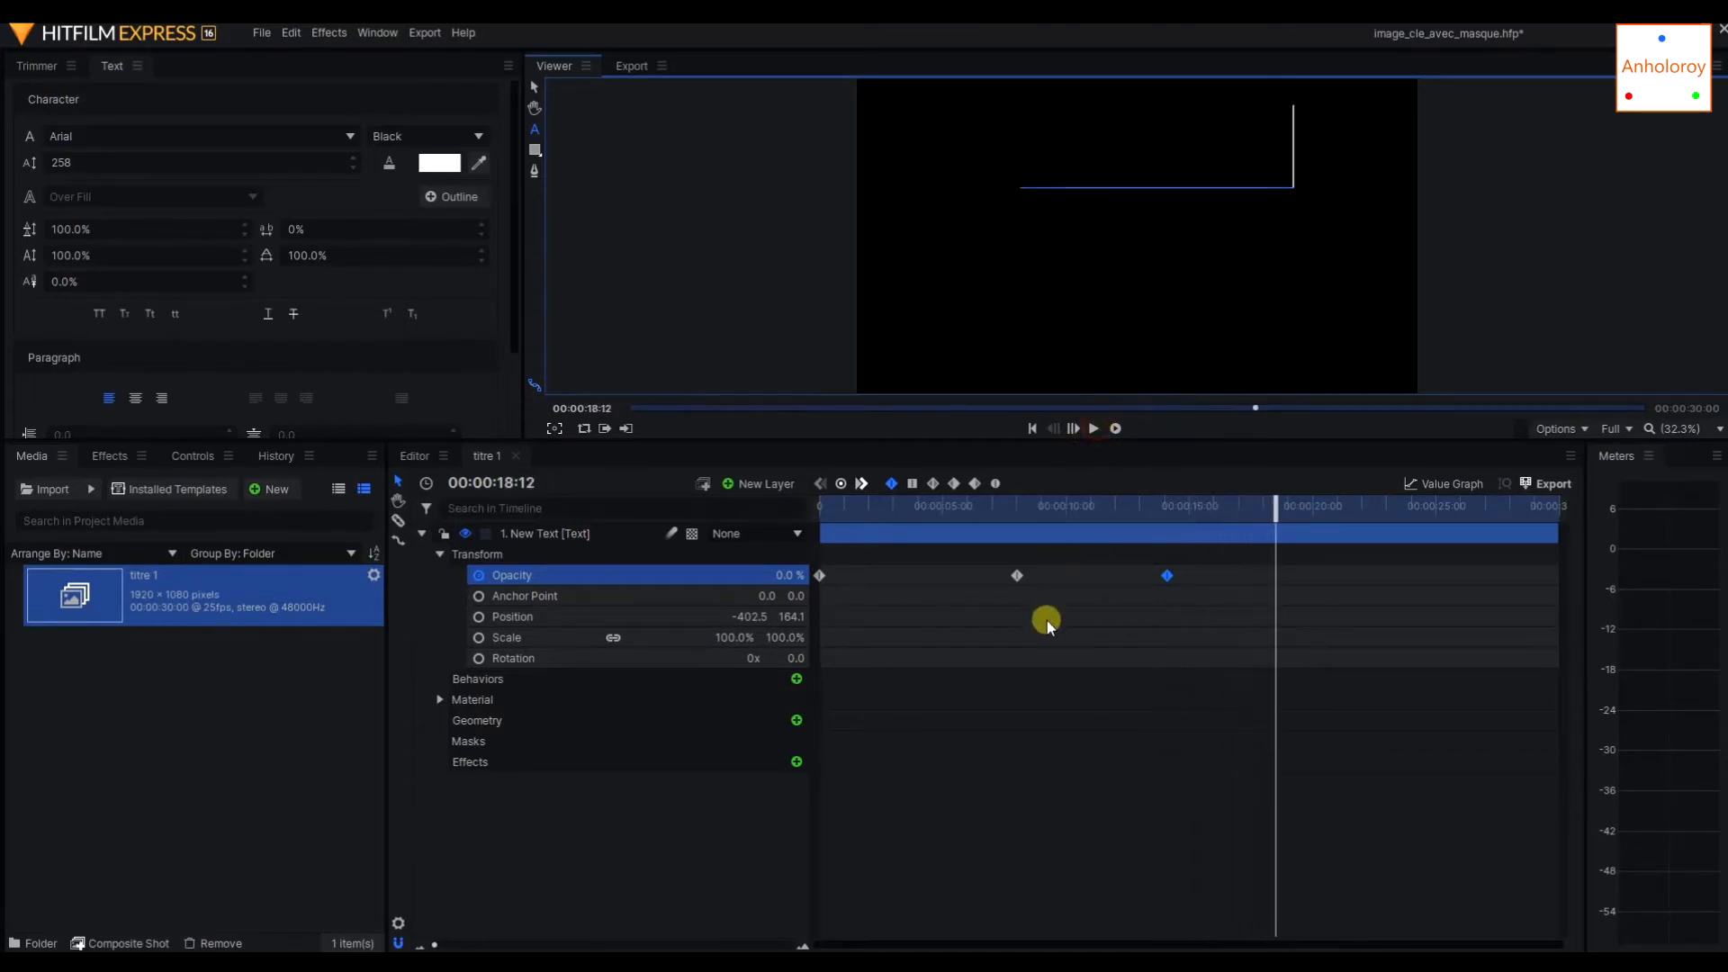
# Save the project and collapse the text layer's Transform properties.
pyautogui.click(258, 36)
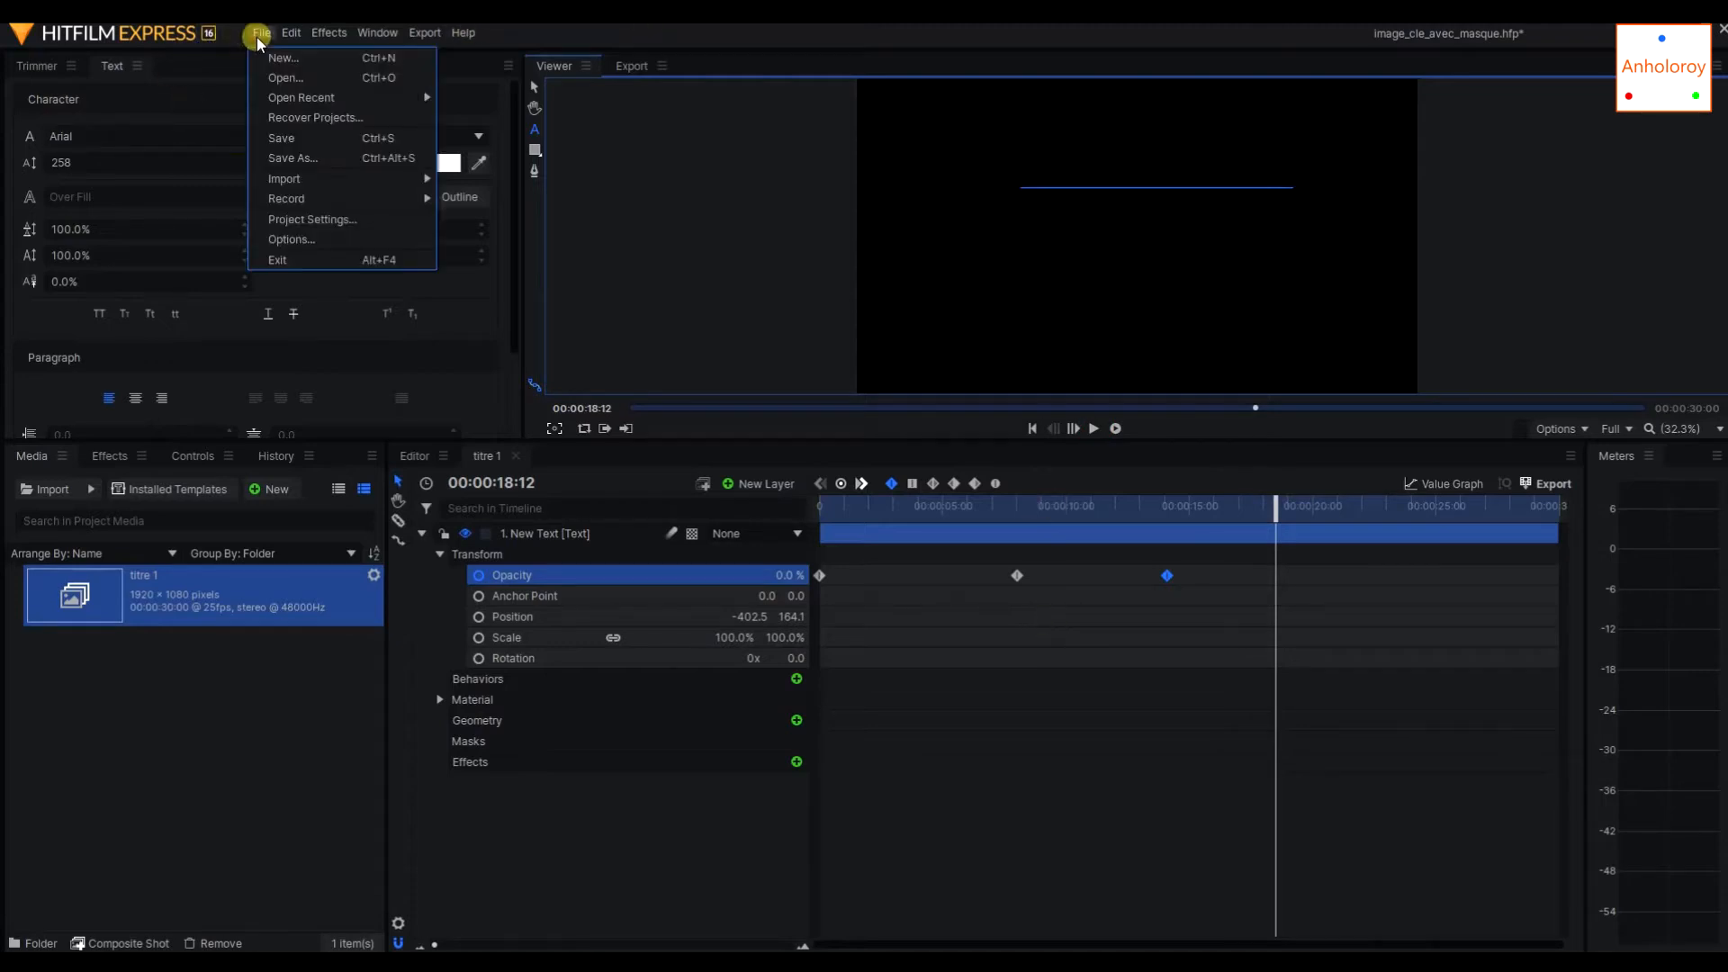
pyautogui.click(305, 141)
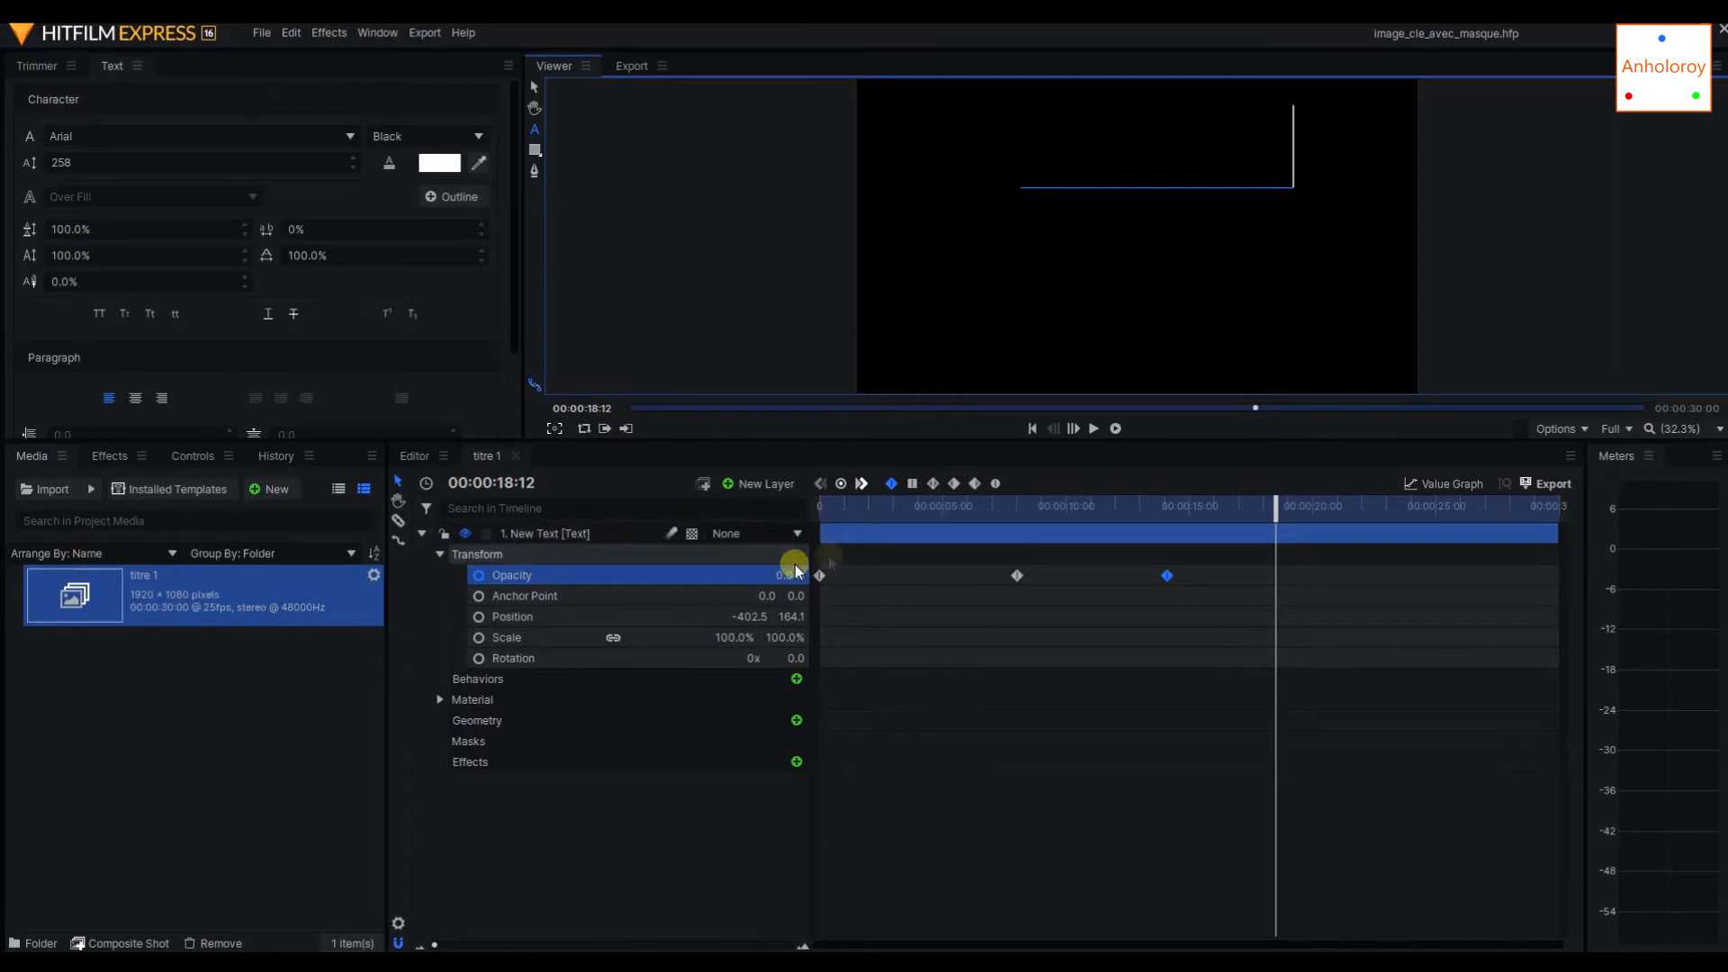
pyautogui.click(441, 558)
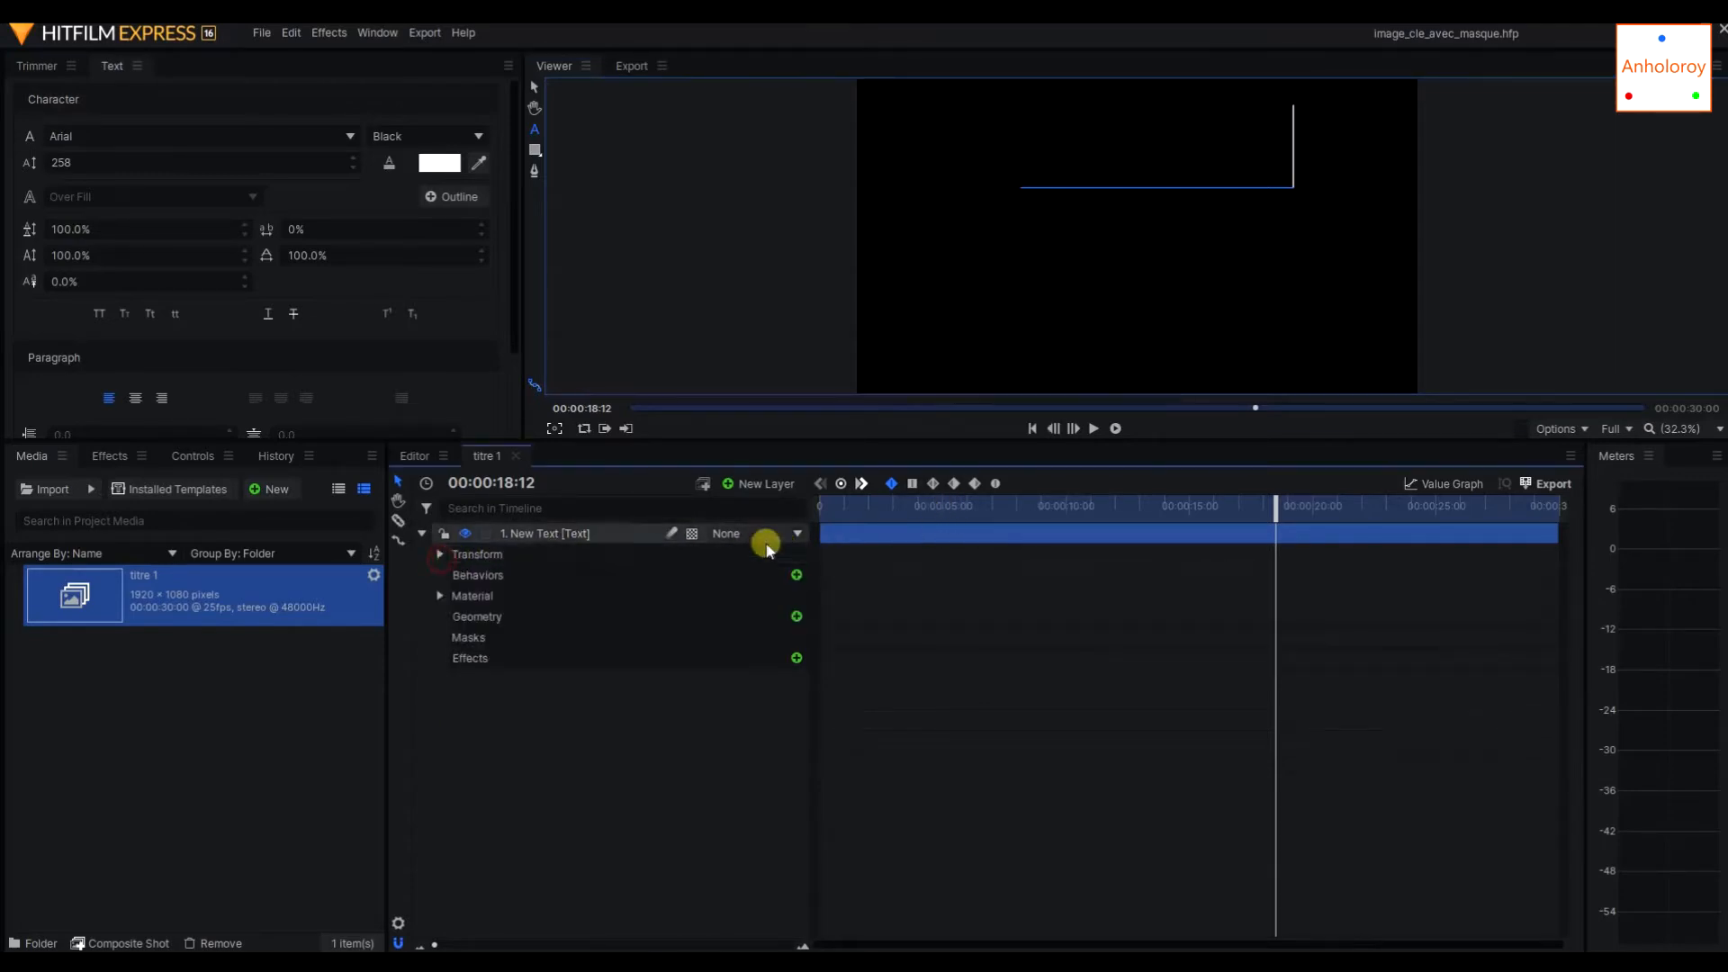
# Add an orange 1920 by 1080 plane layer named "barre" to the composite shot.
pyautogui.moveTo(855, 503); pyautogui.dragTo(1009, 505)
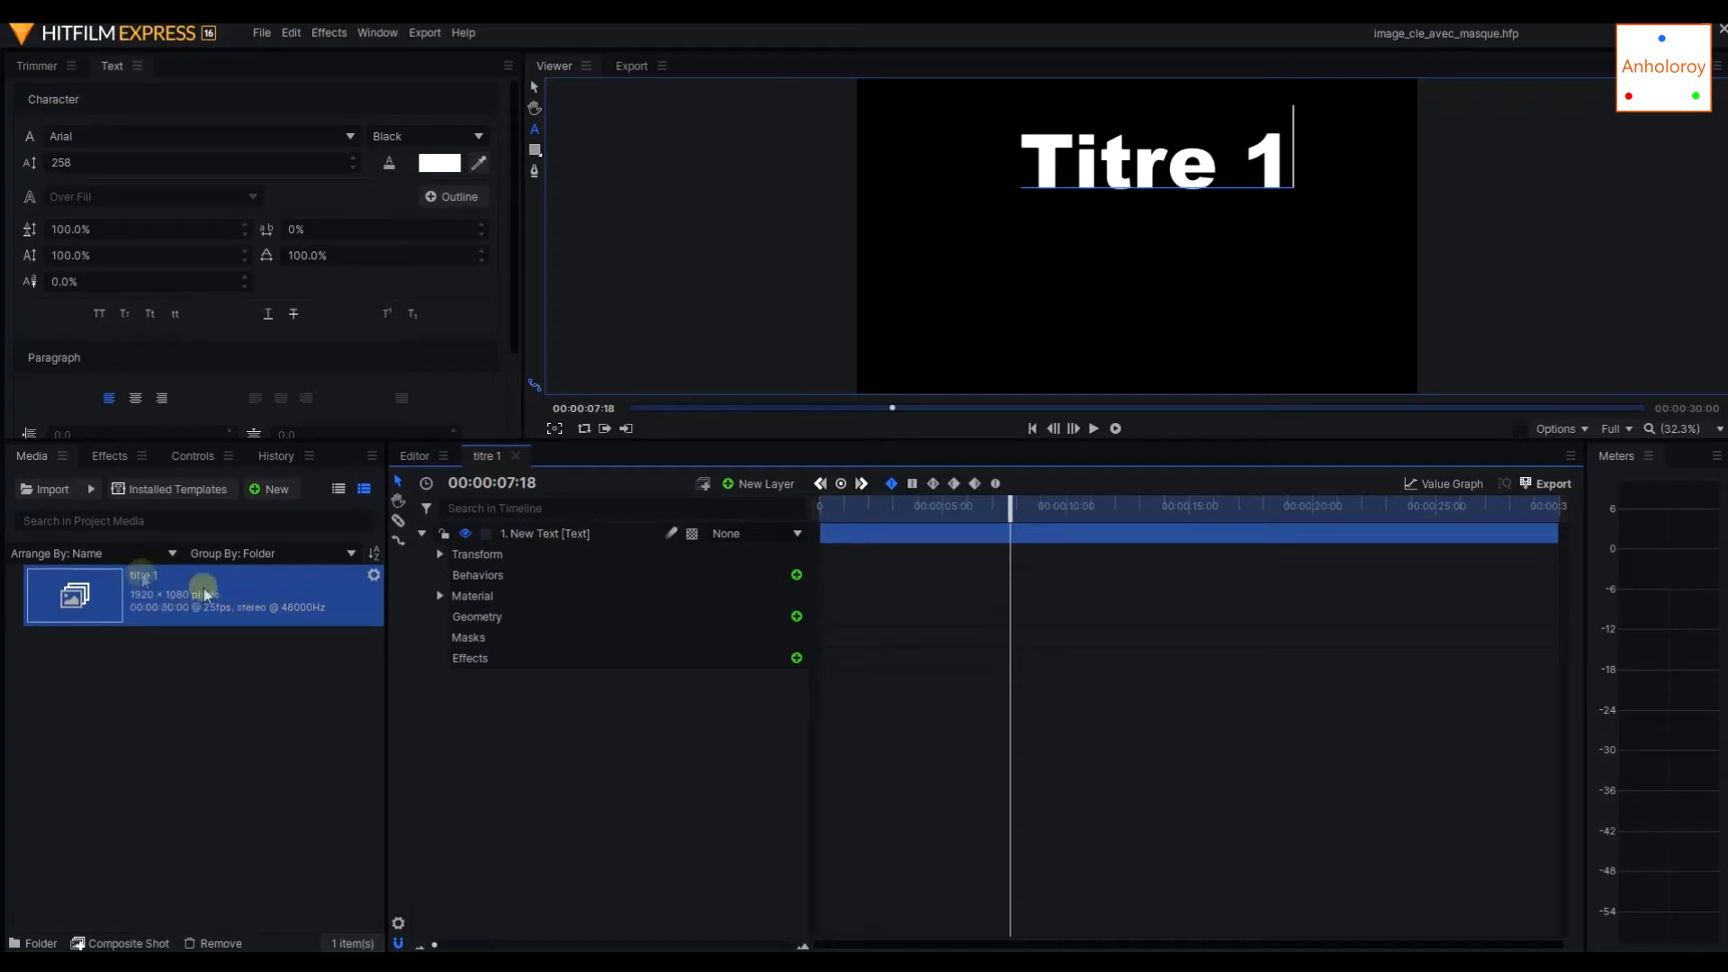
pyautogui.click(756, 487)
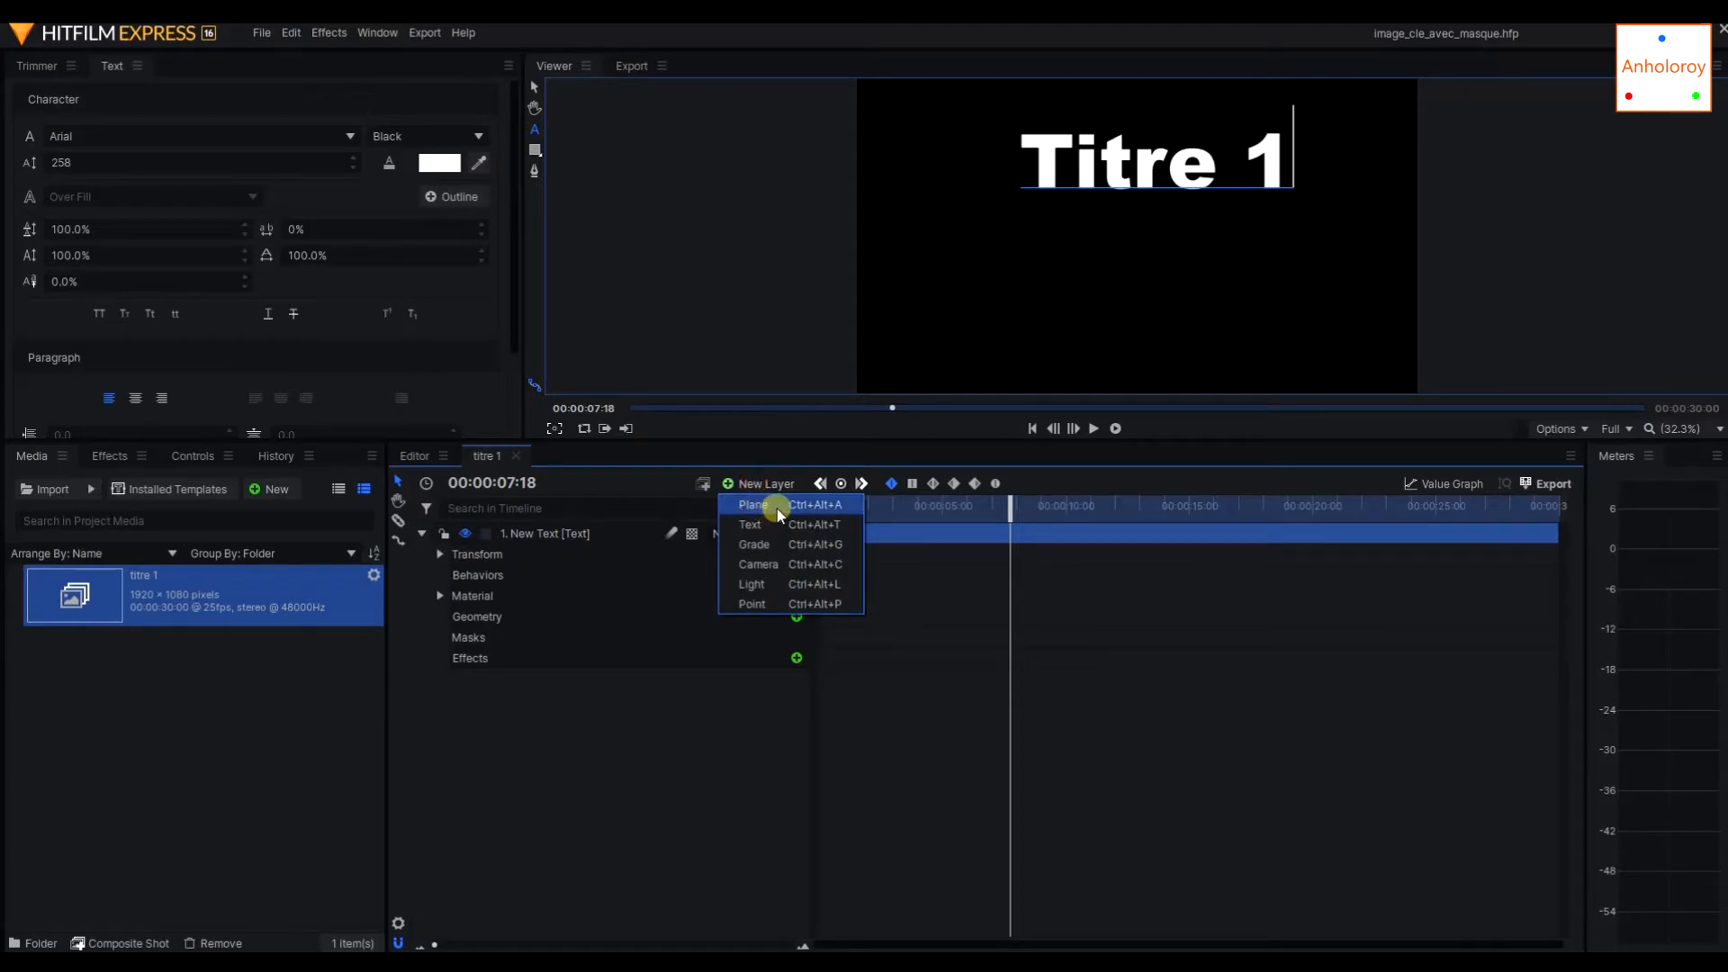
pyautogui.click(778, 513)
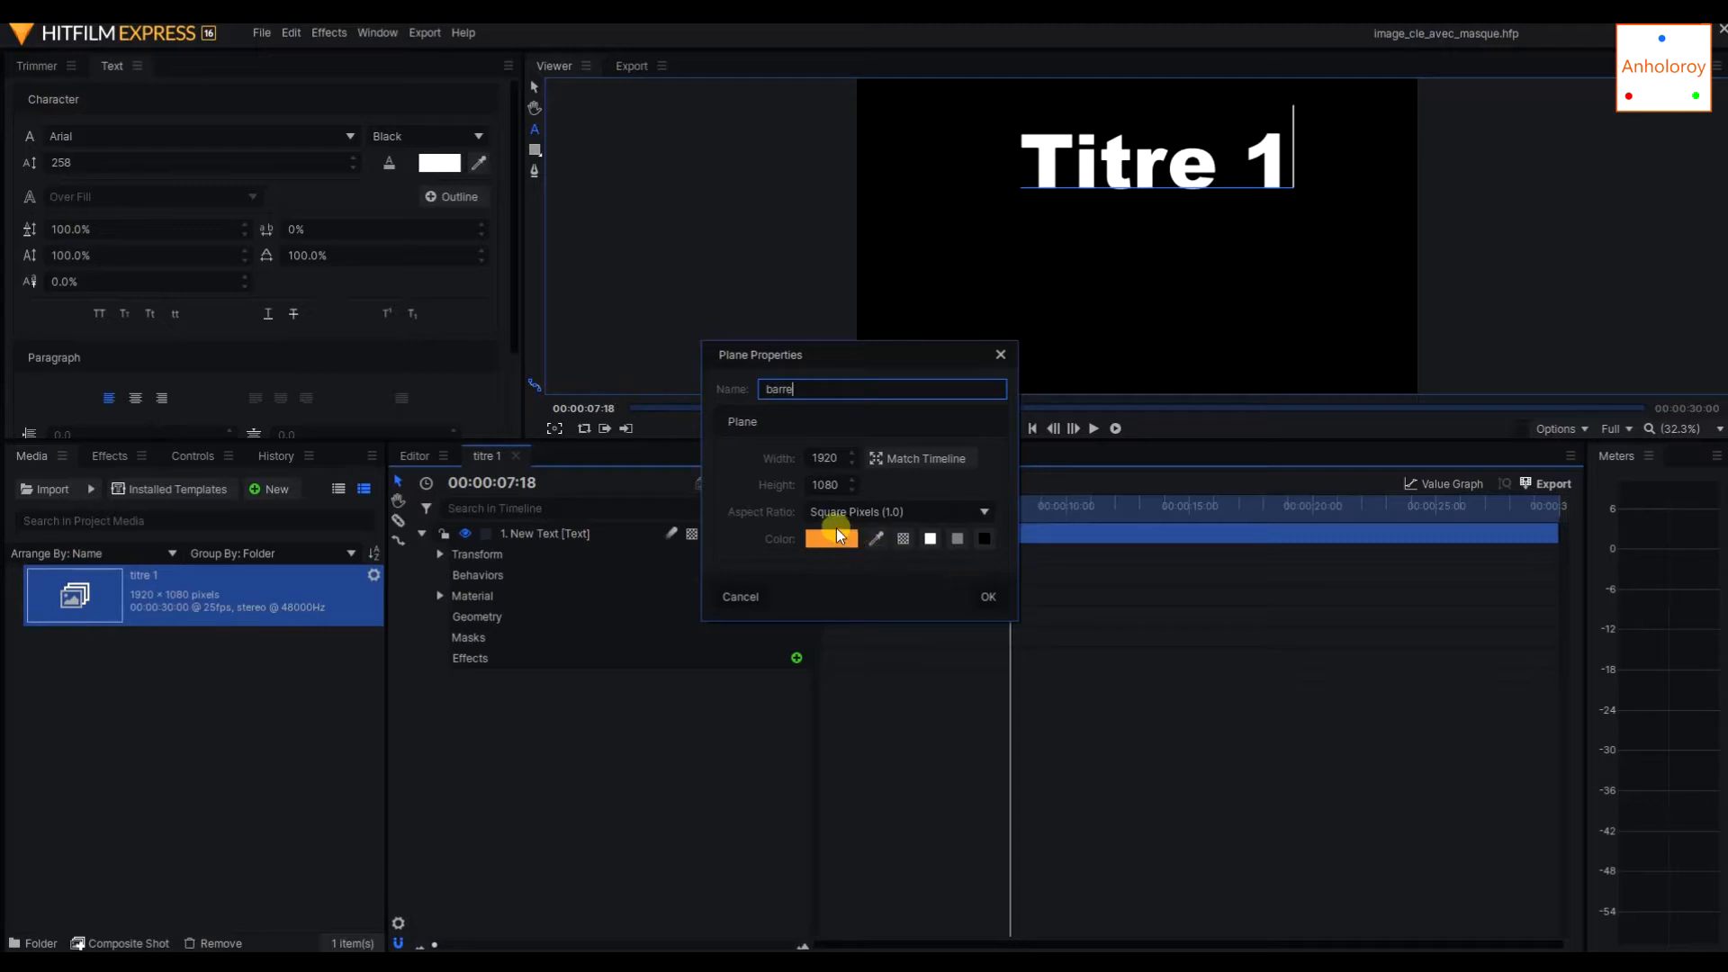
pyautogui.click(988, 597)
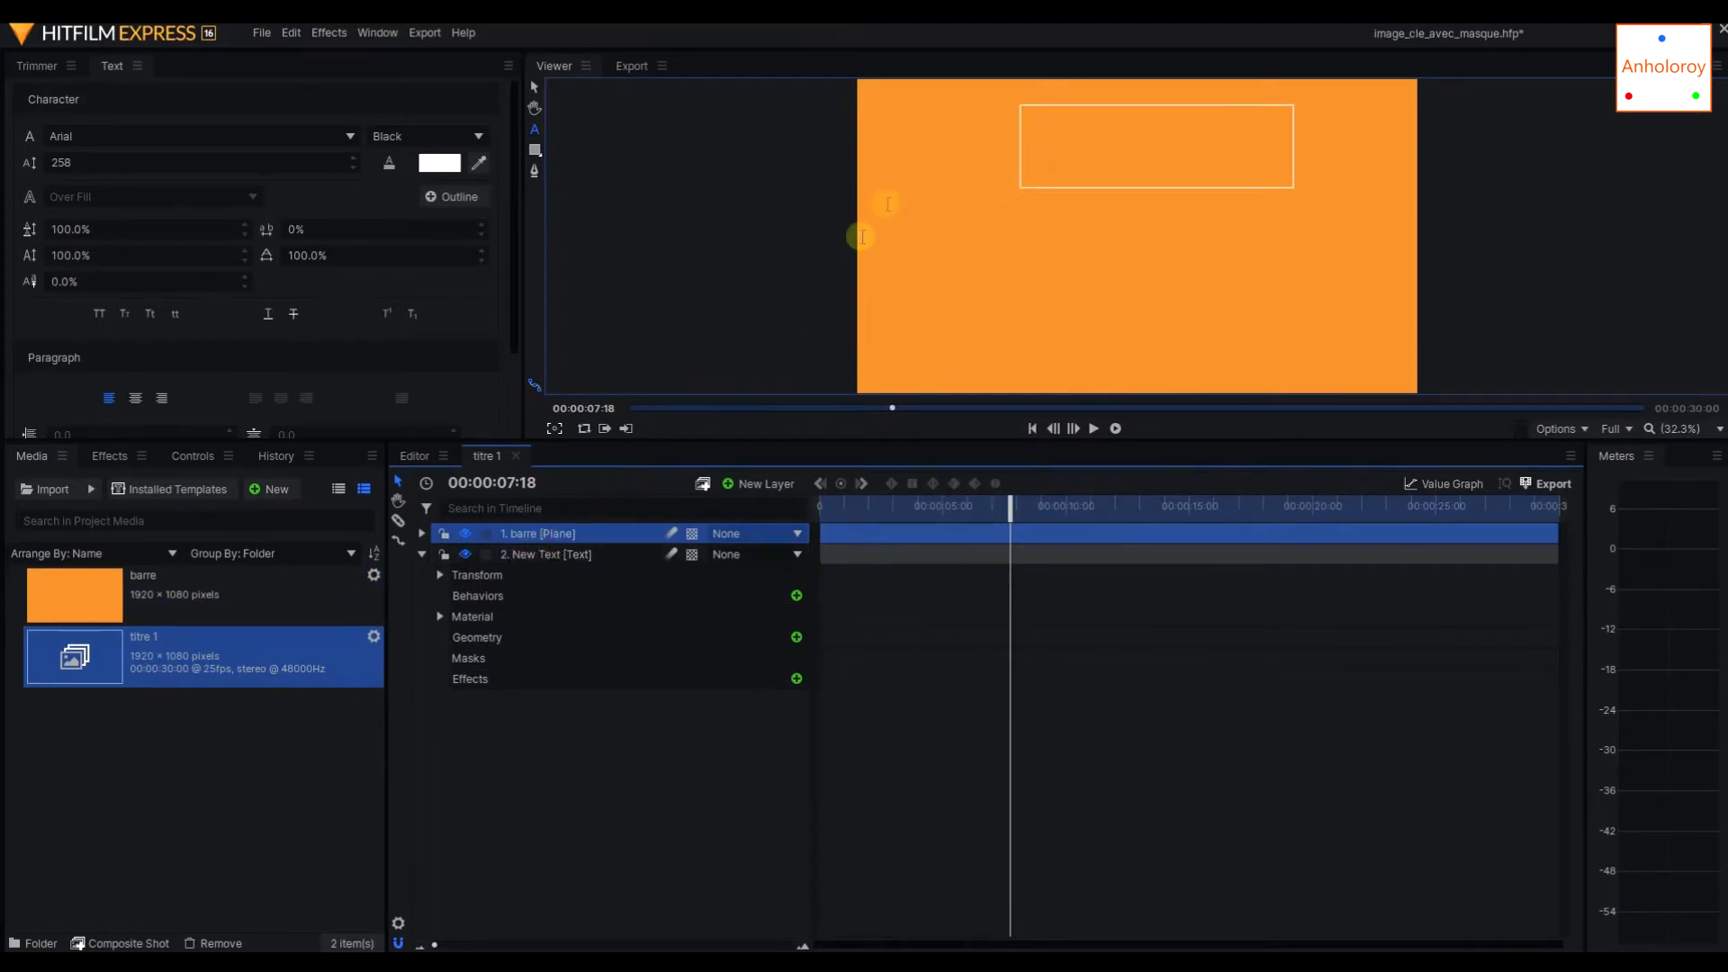
# Shrink the orange plane around its centre into a narrow vertical bar.
pyautogui.scroll(-3, 1015, 184)
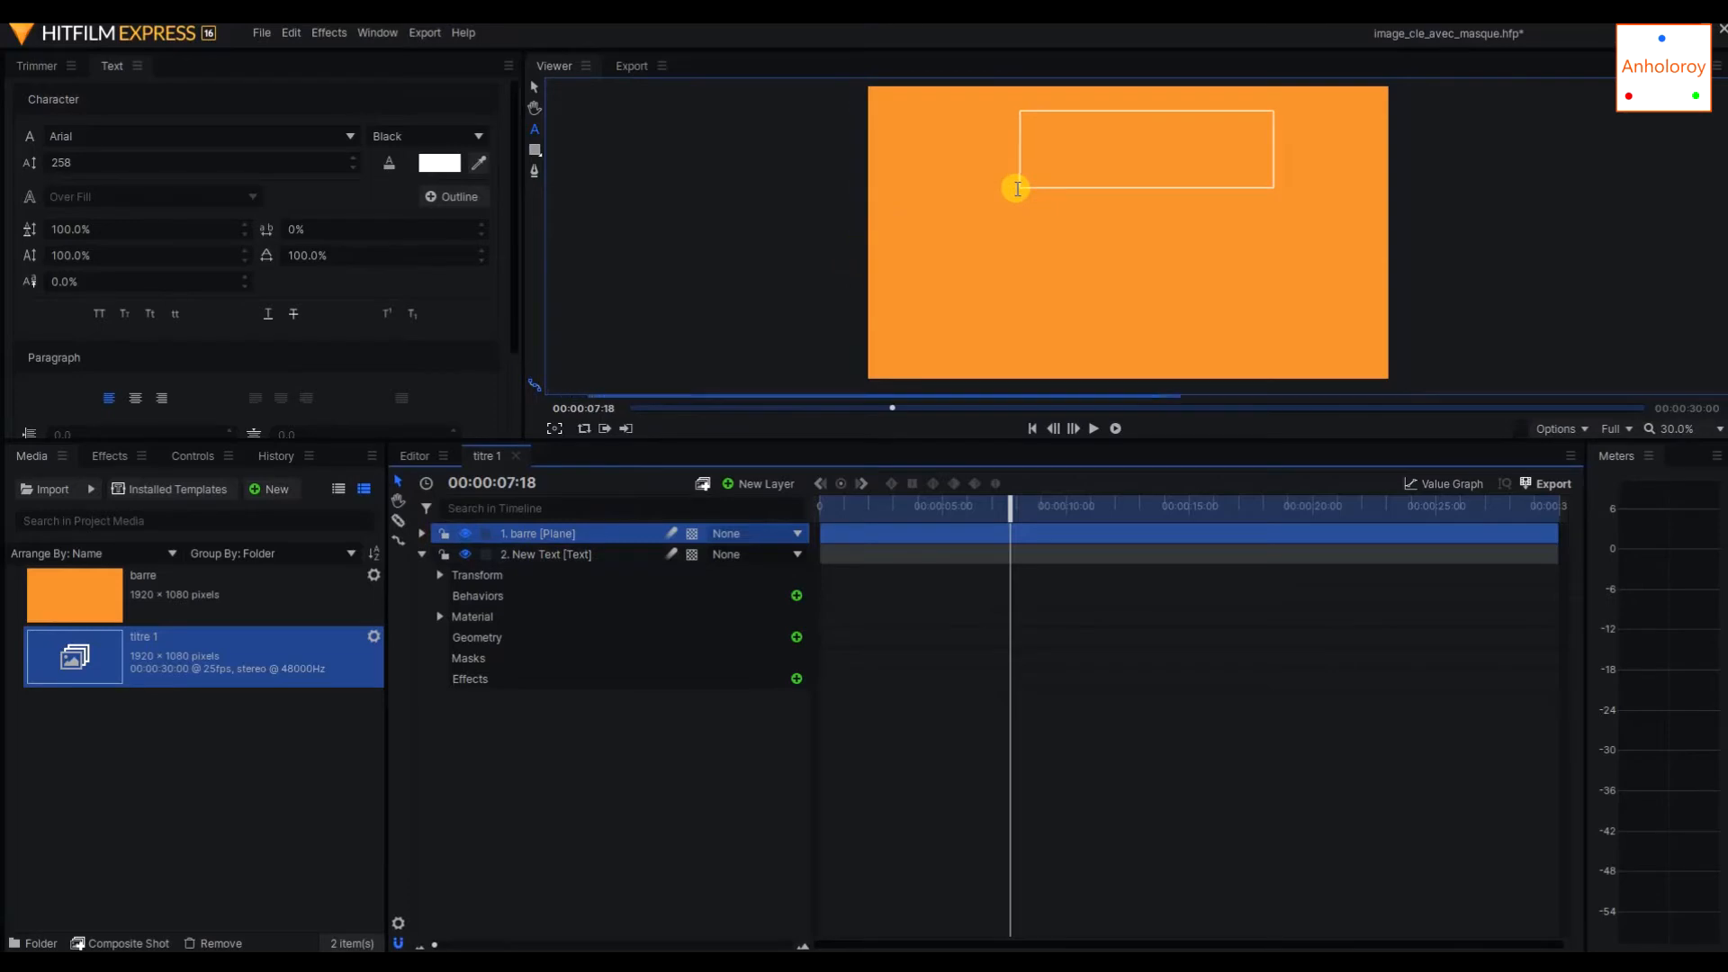
pyautogui.click(533, 86)
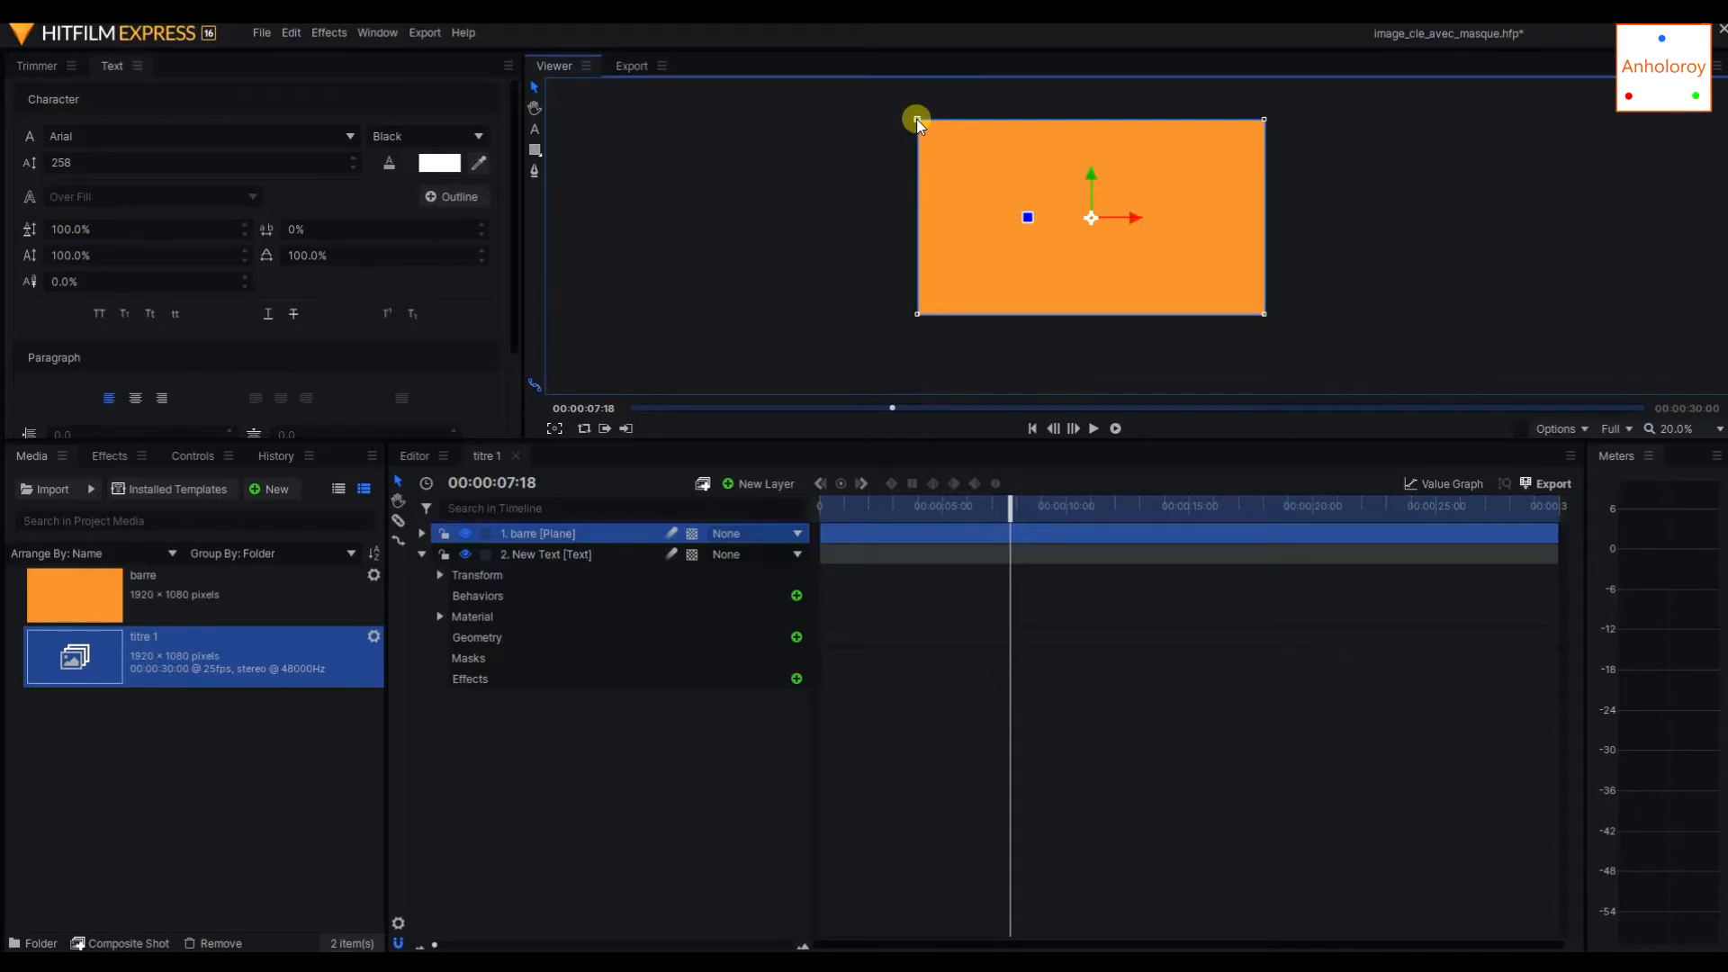
pyautogui.moveTo(917, 119); pyautogui.dragTo(975, 120)
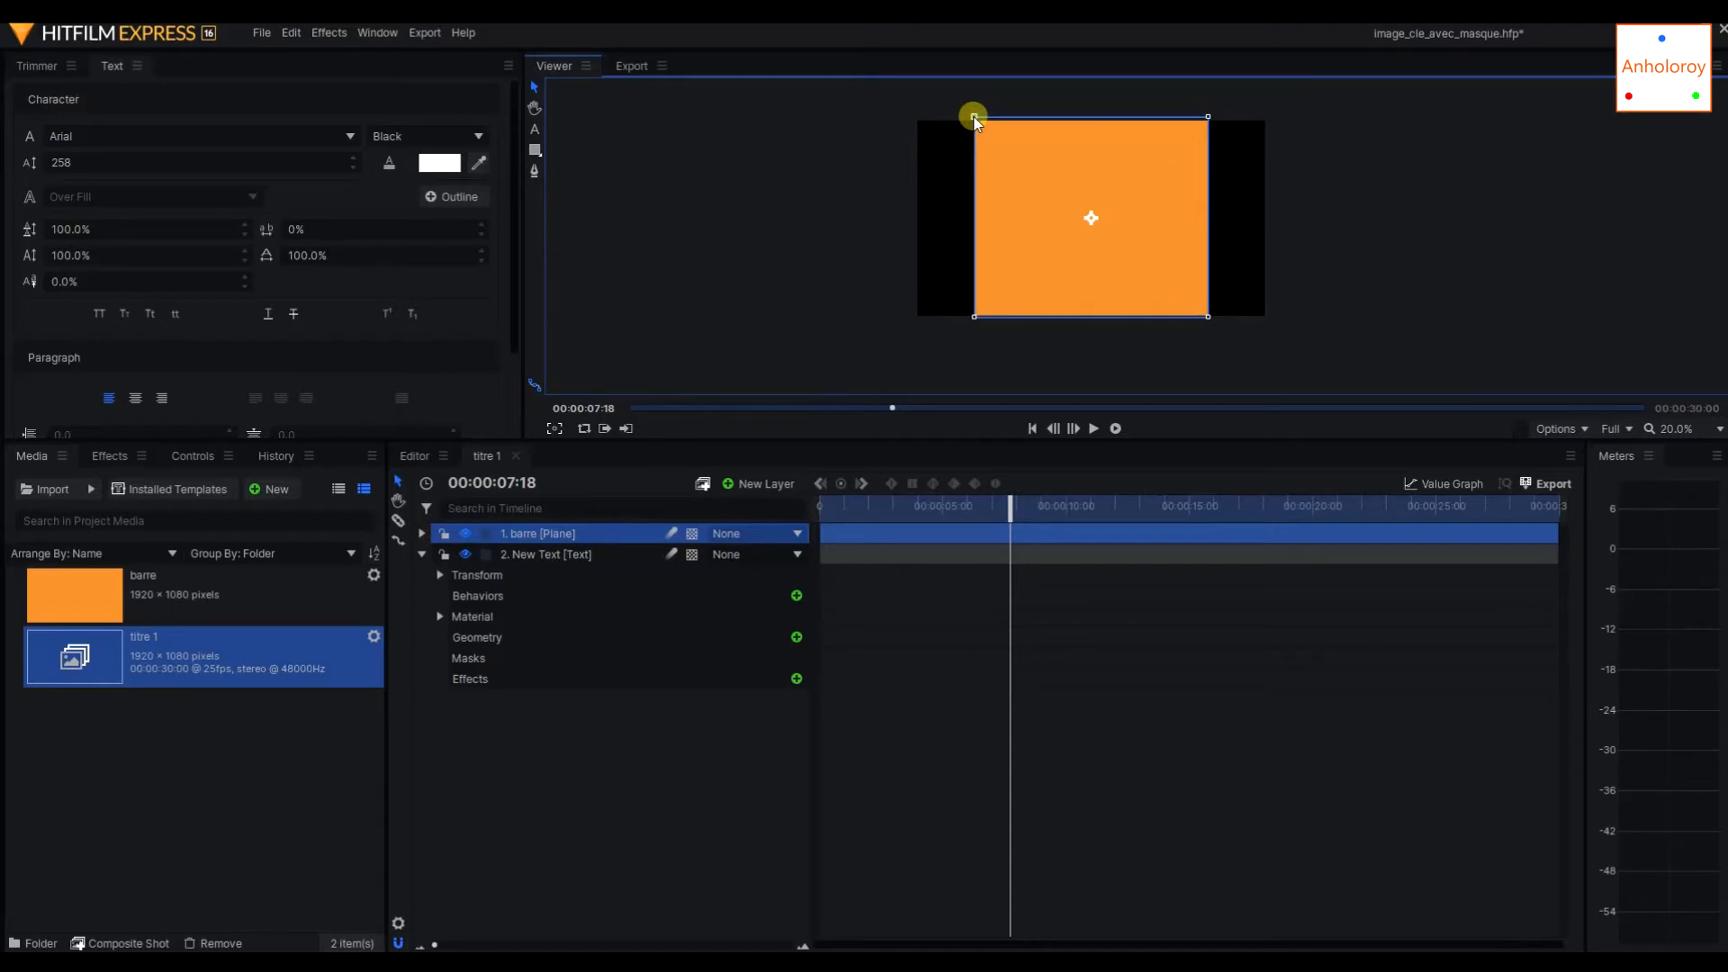
pyautogui.moveTo(974, 120)
pyautogui.mouseDown()
pyautogui.moveTo(964, 73)
pyautogui.moveTo(952, 166)
pyautogui.moveTo(953, 108)
pyautogui.moveTo(957, 139)
pyautogui.mouseUp()
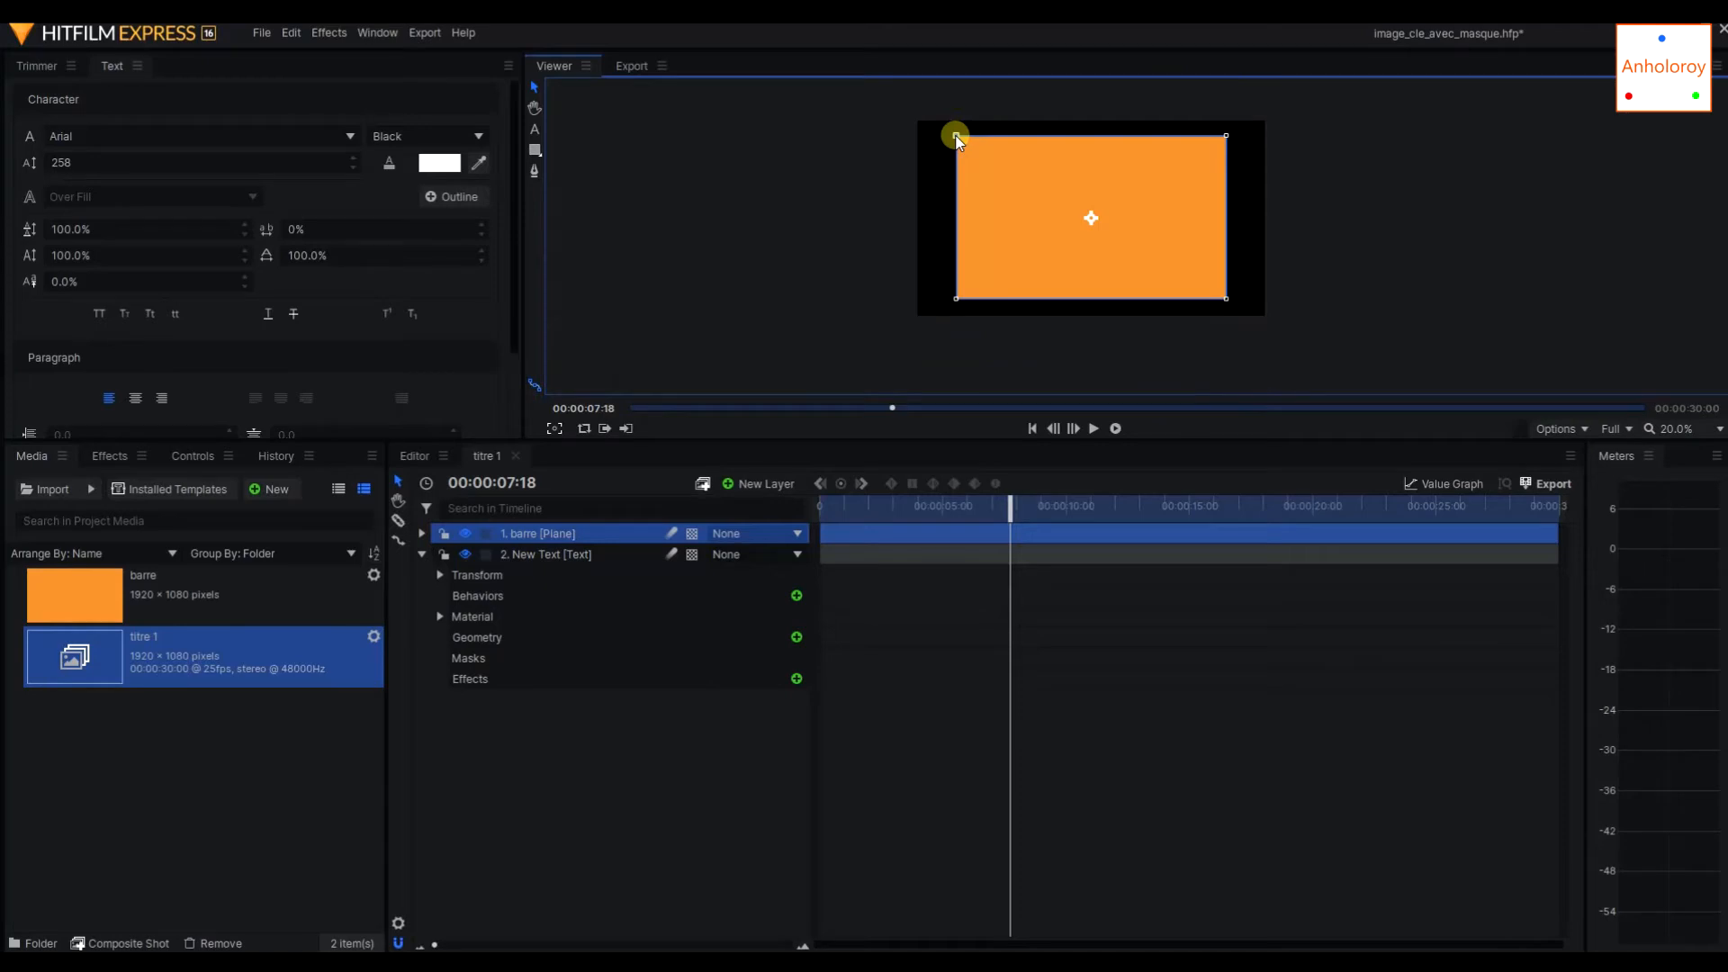
pyautogui.moveTo(956, 139); pyautogui.dragTo(1088, 169)
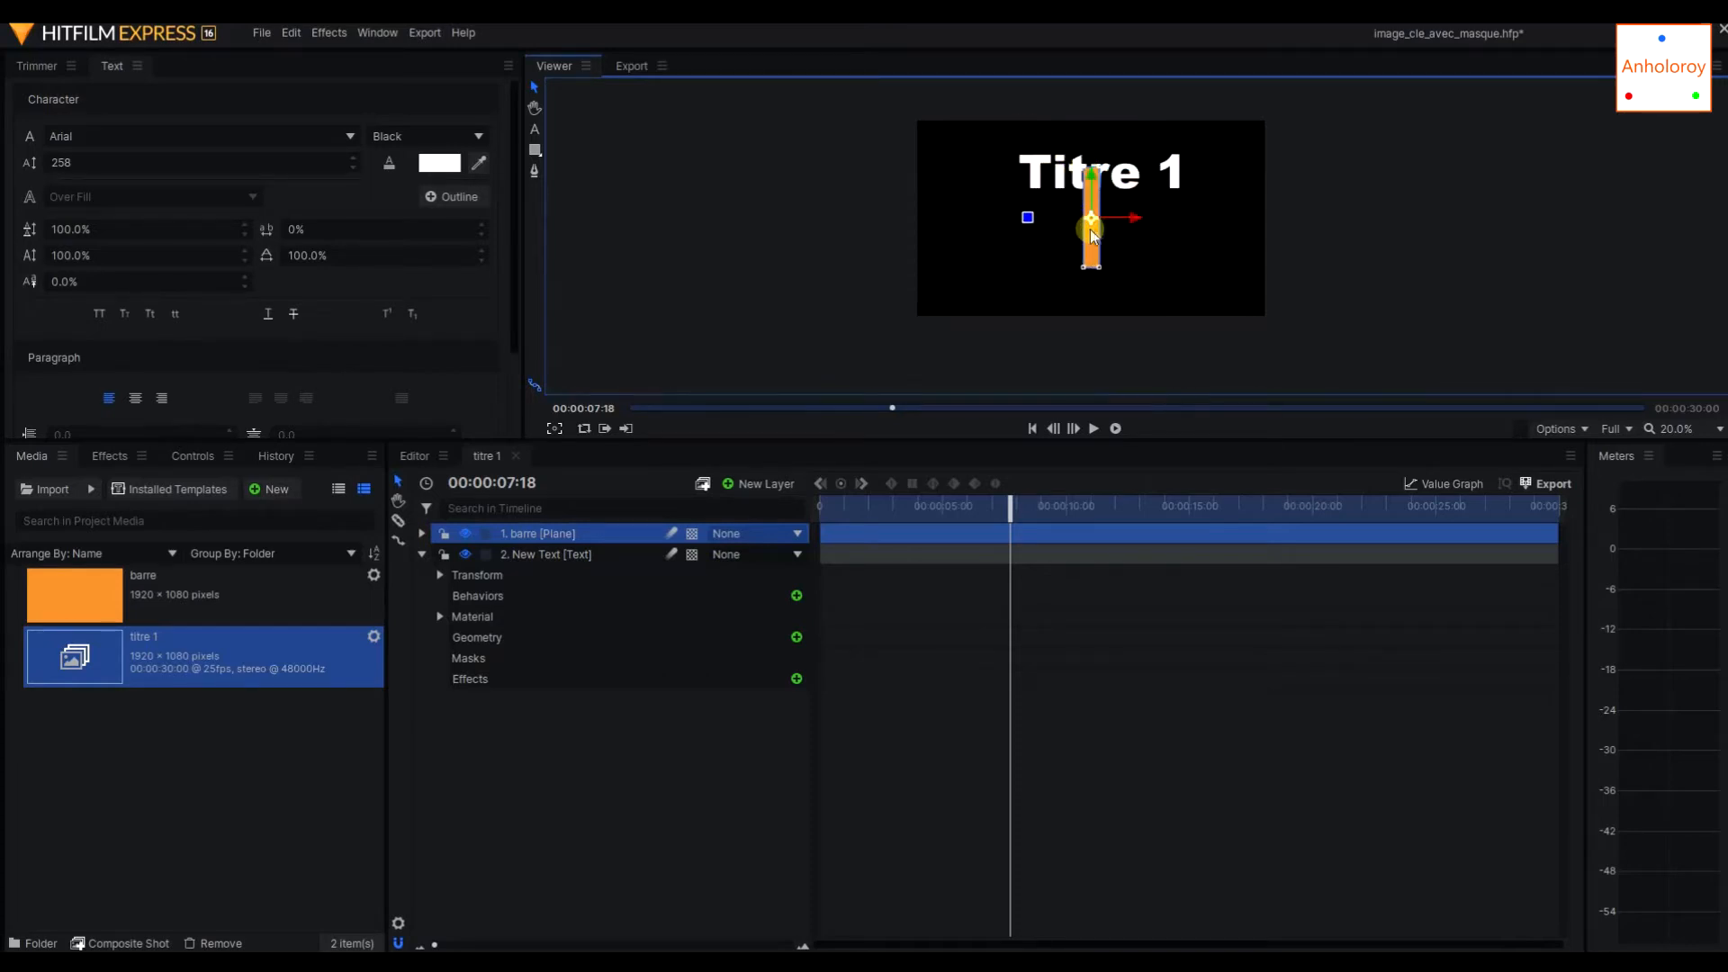
# Place the bar just before the title's first letter at about -537.5, 230 and shorten it to about 3.7% by 31.8% scale.
pyautogui.moveTo(1098, 221); pyautogui.dragTo(1002, 189)
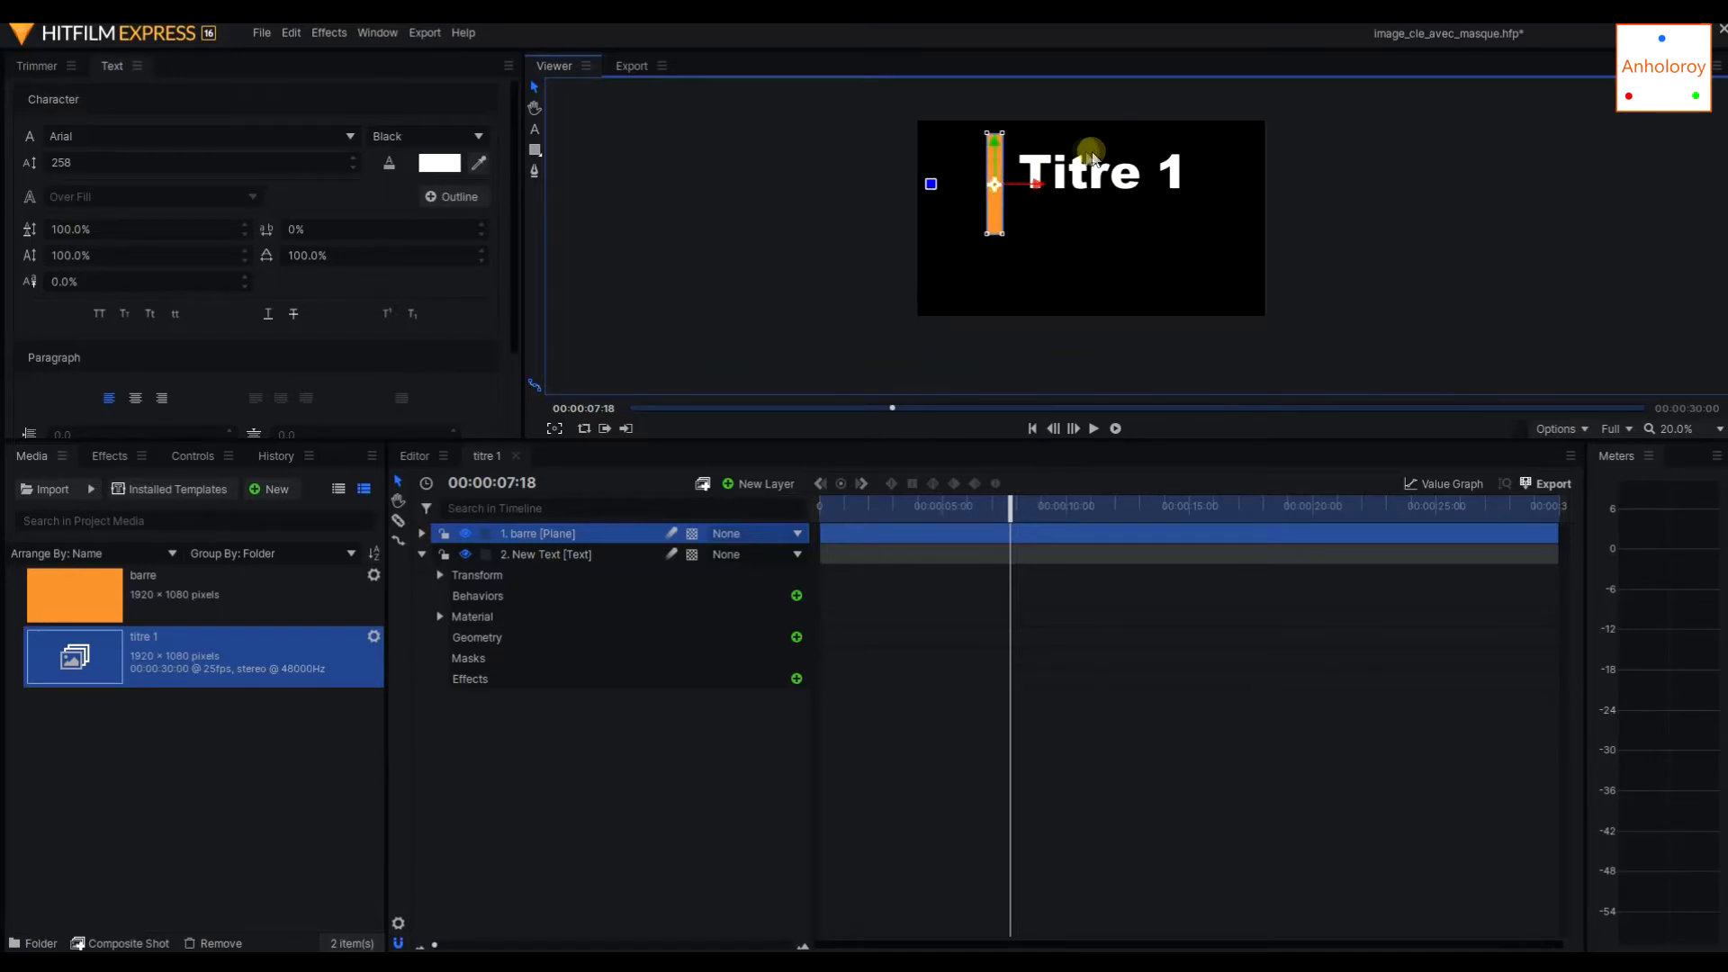
pyautogui.scroll(2, 1077, 160)
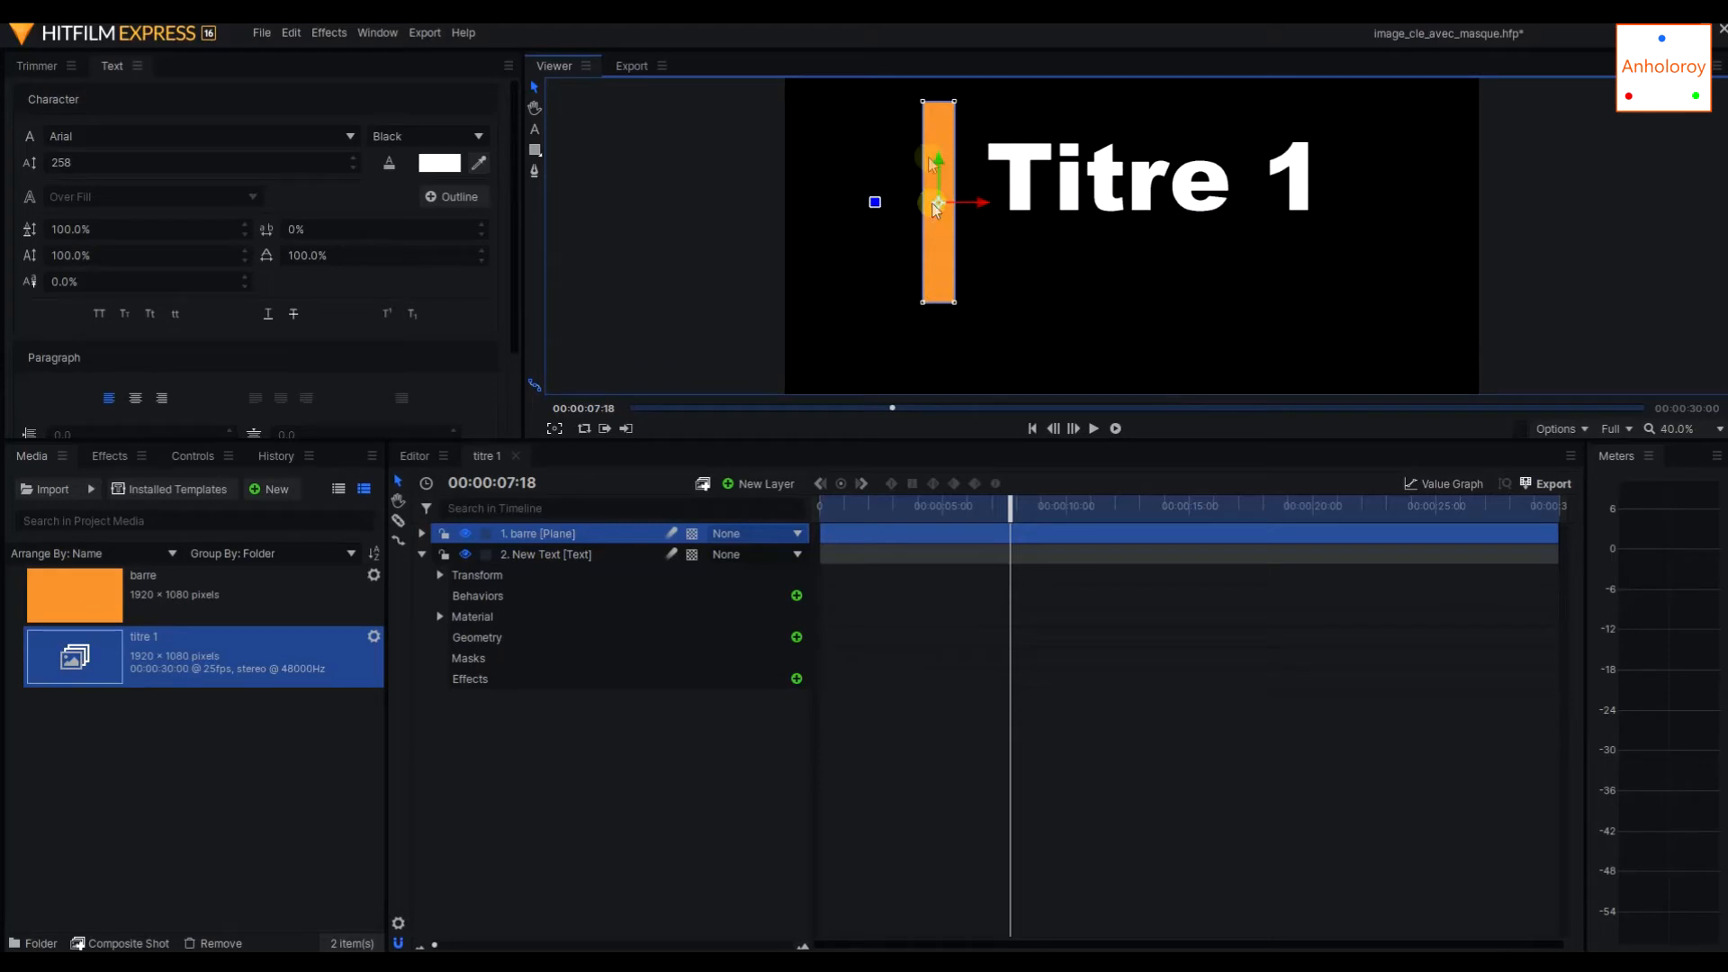
pyautogui.moveTo(954, 102); pyautogui.dragTo(938, 168)
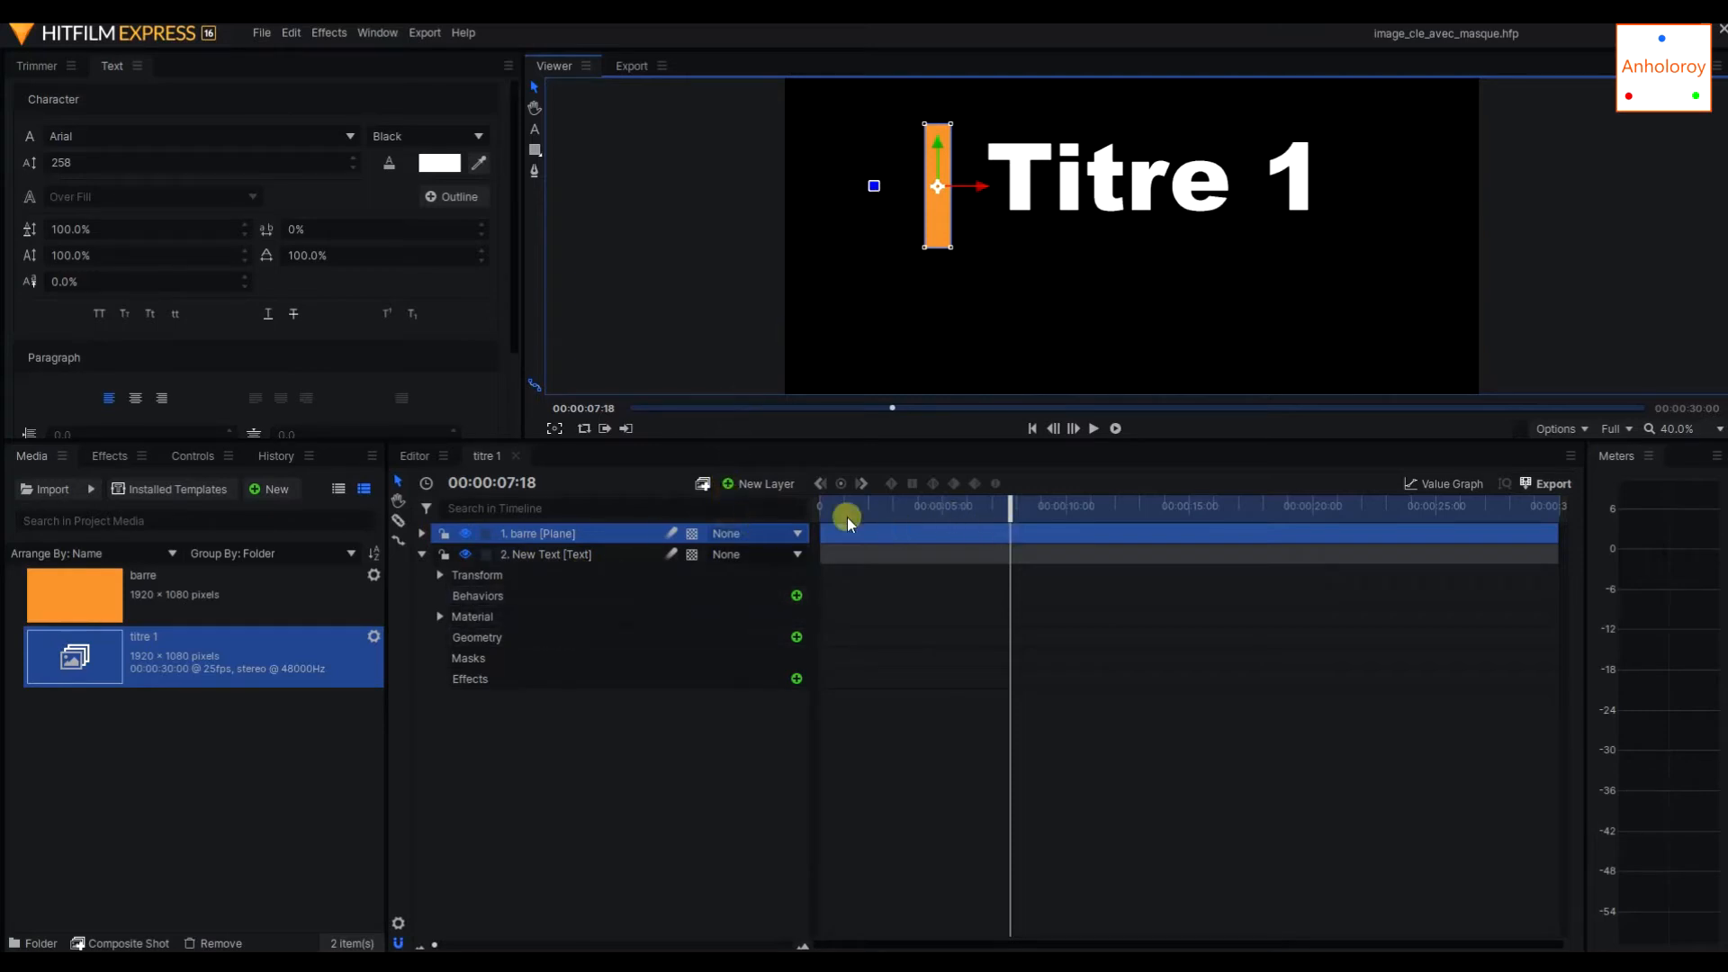
# Set the barre layer's opacity to 0% at 00:00:00:00 and add an opacity keyframe there.
pyautogui.click(421, 534)
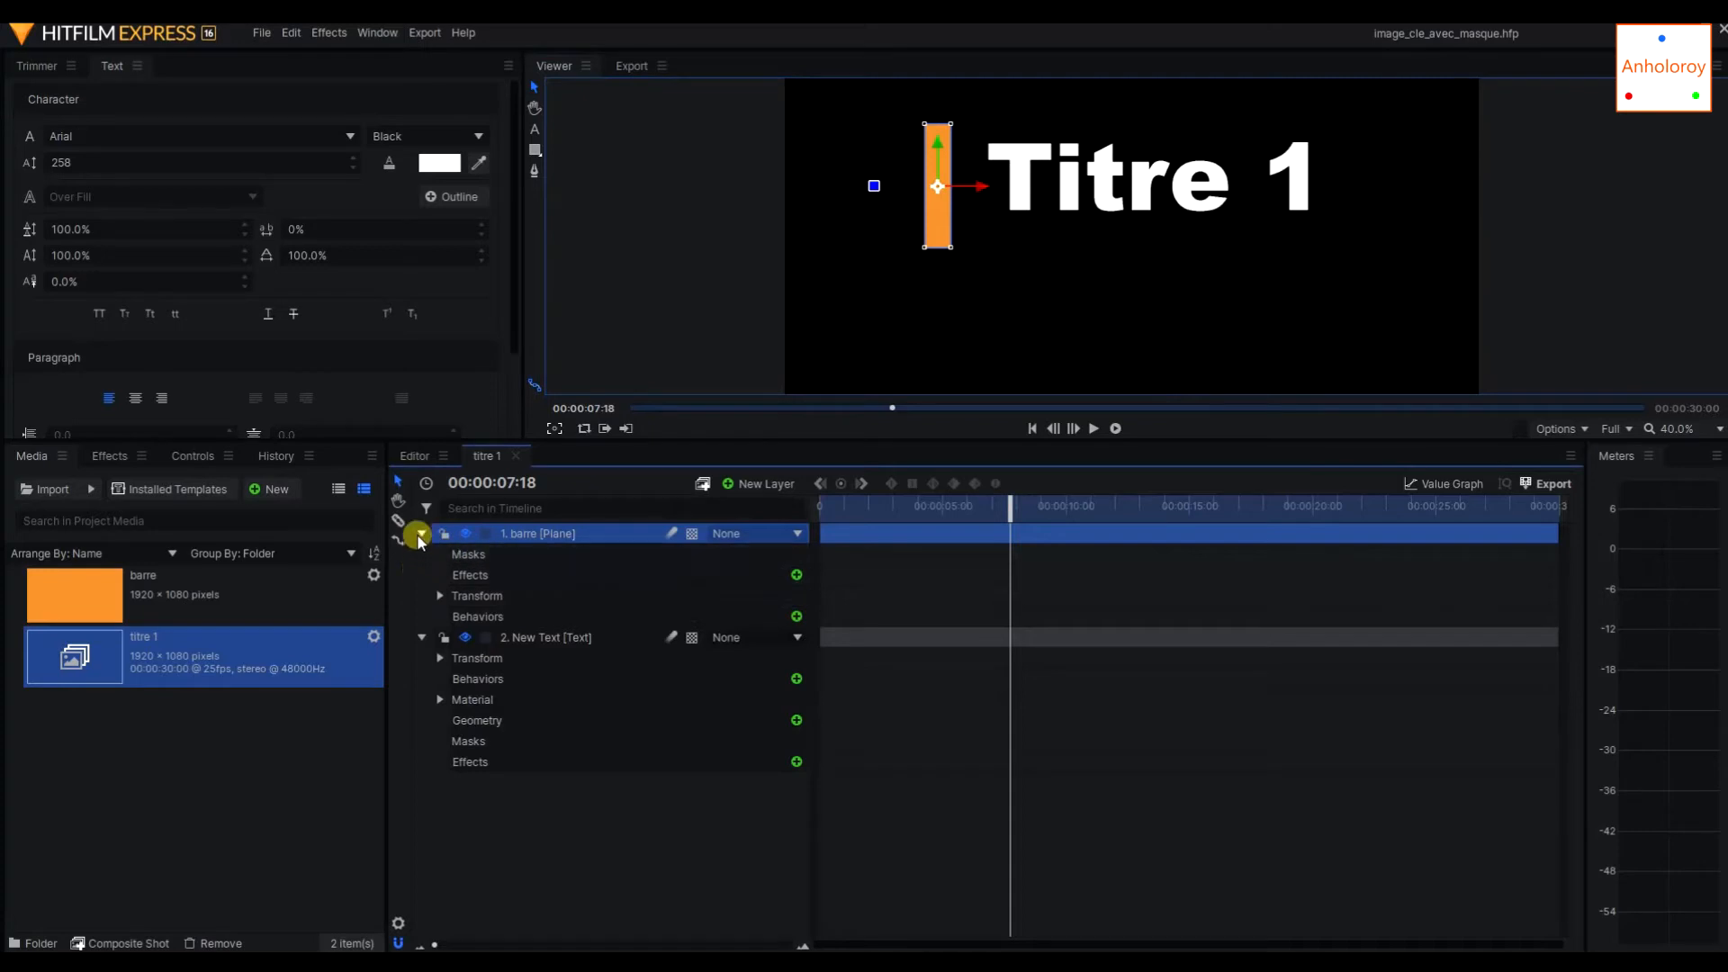
pyautogui.click(440, 596)
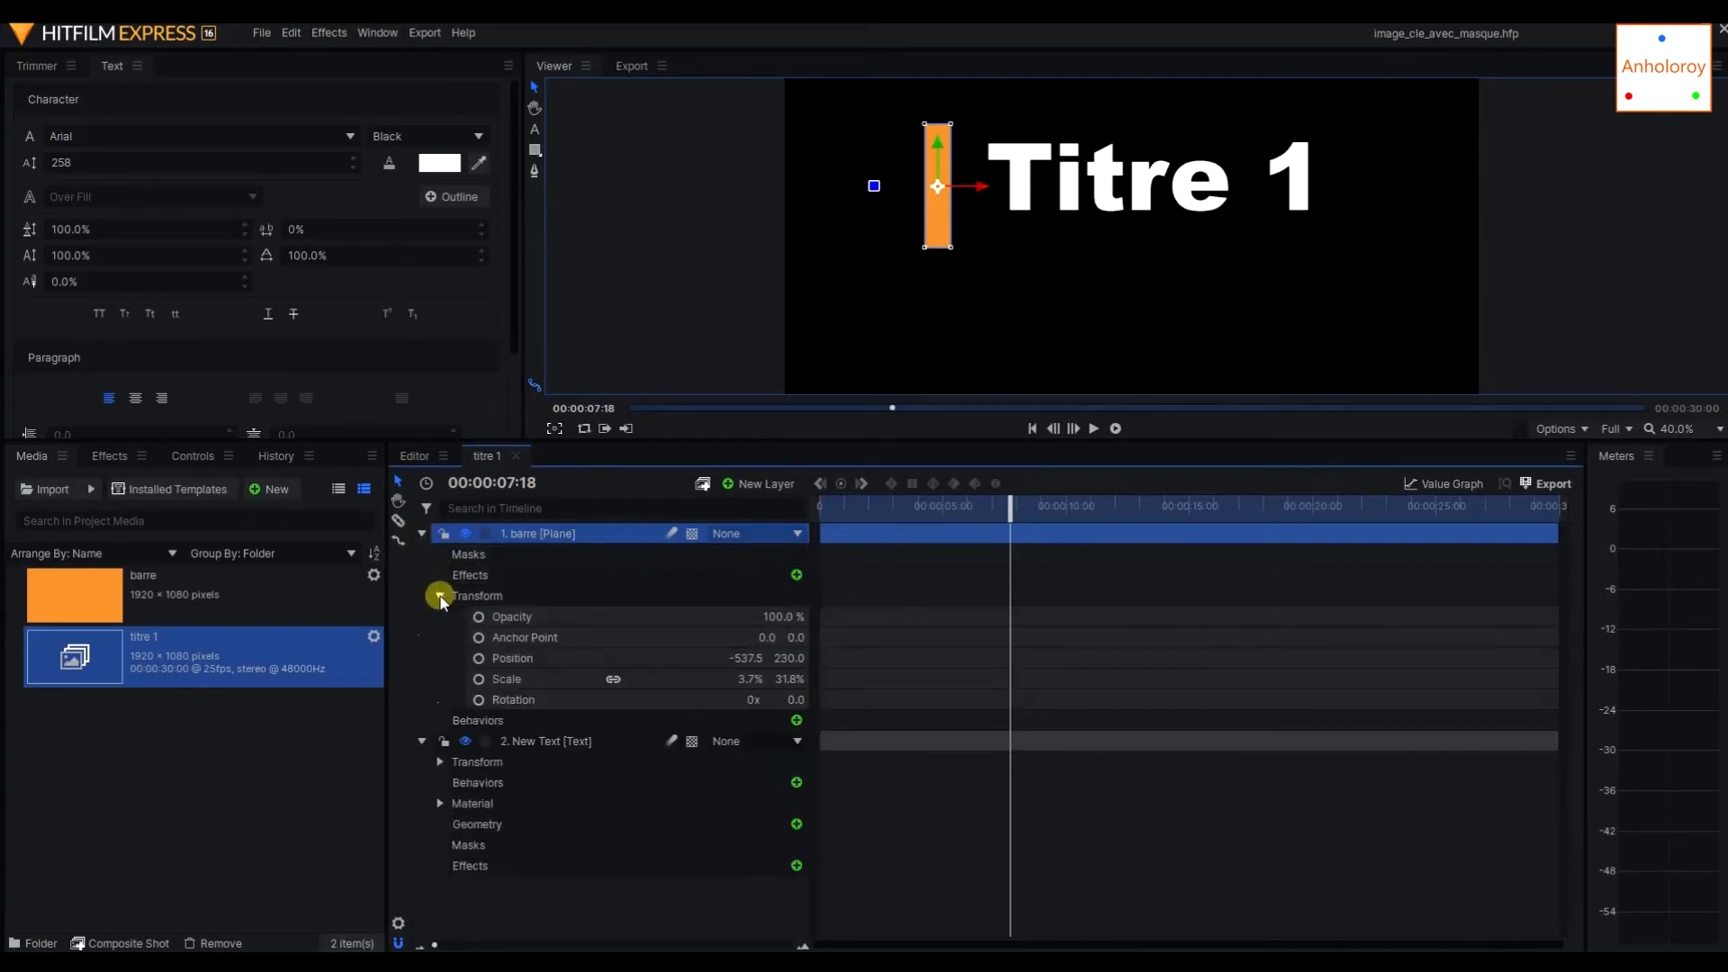
pyautogui.click(564, 619)
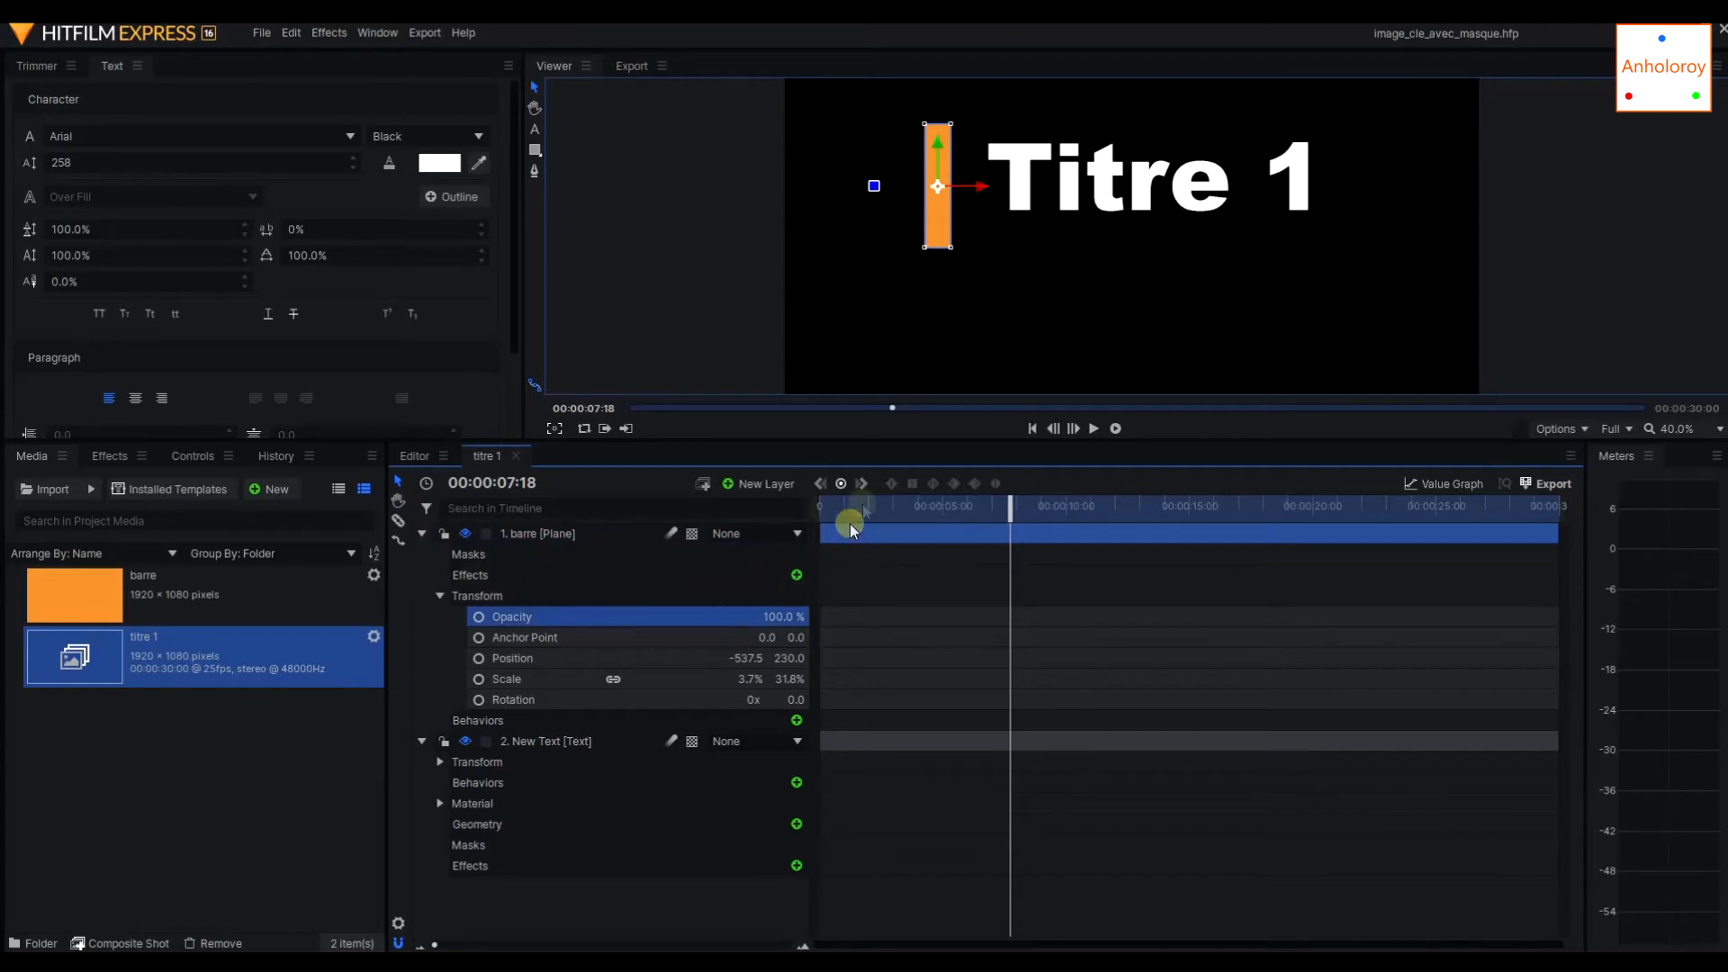
pyautogui.moveTo(1008, 504); pyautogui.dragTo(798, 505)
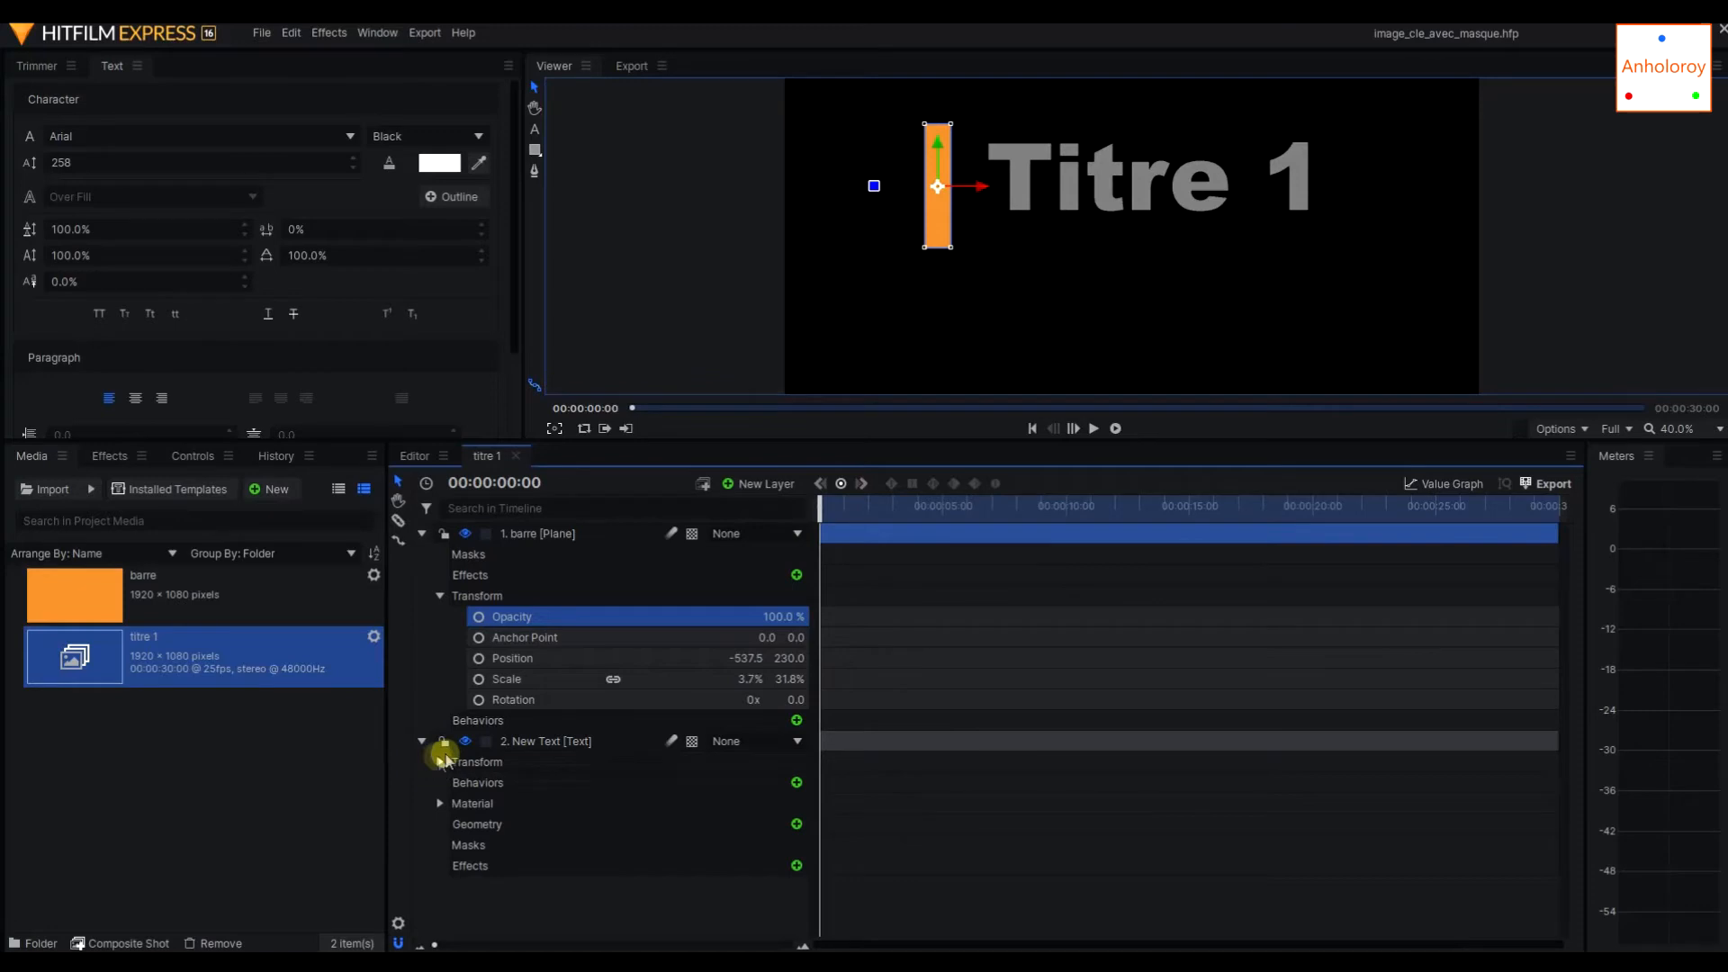
pyautogui.click(438, 762)
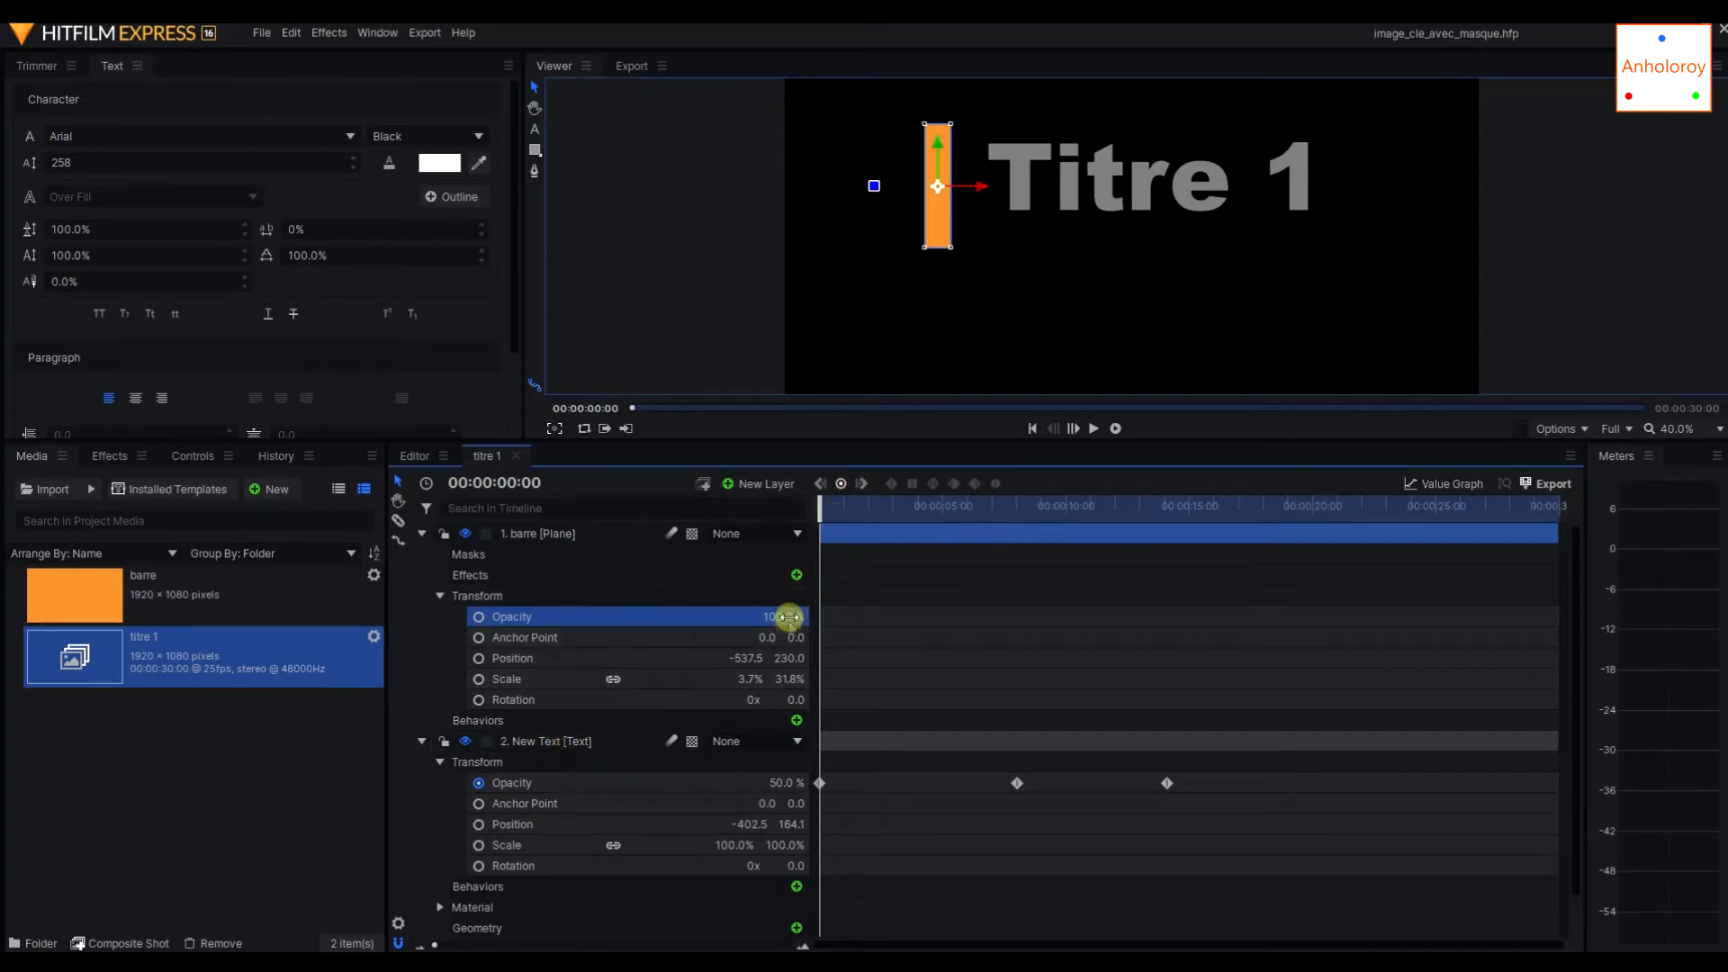
pyautogui.moveTo(790, 614); pyautogui.dragTo(790, 614)
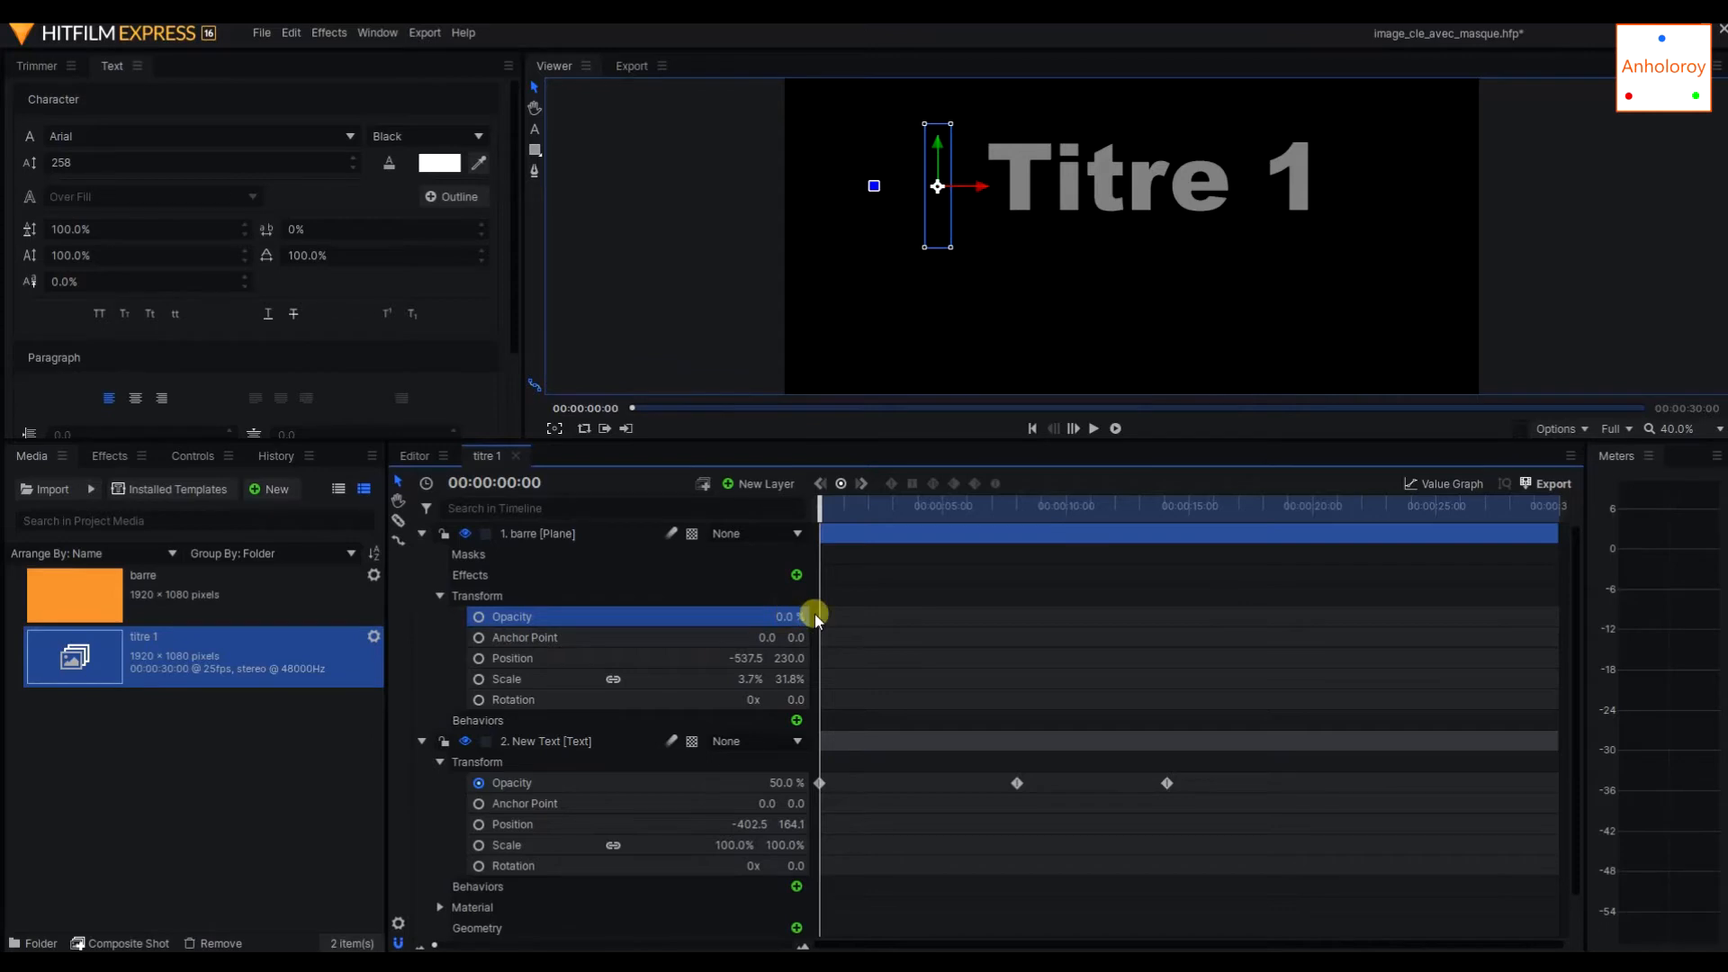
pyautogui.click(840, 484)
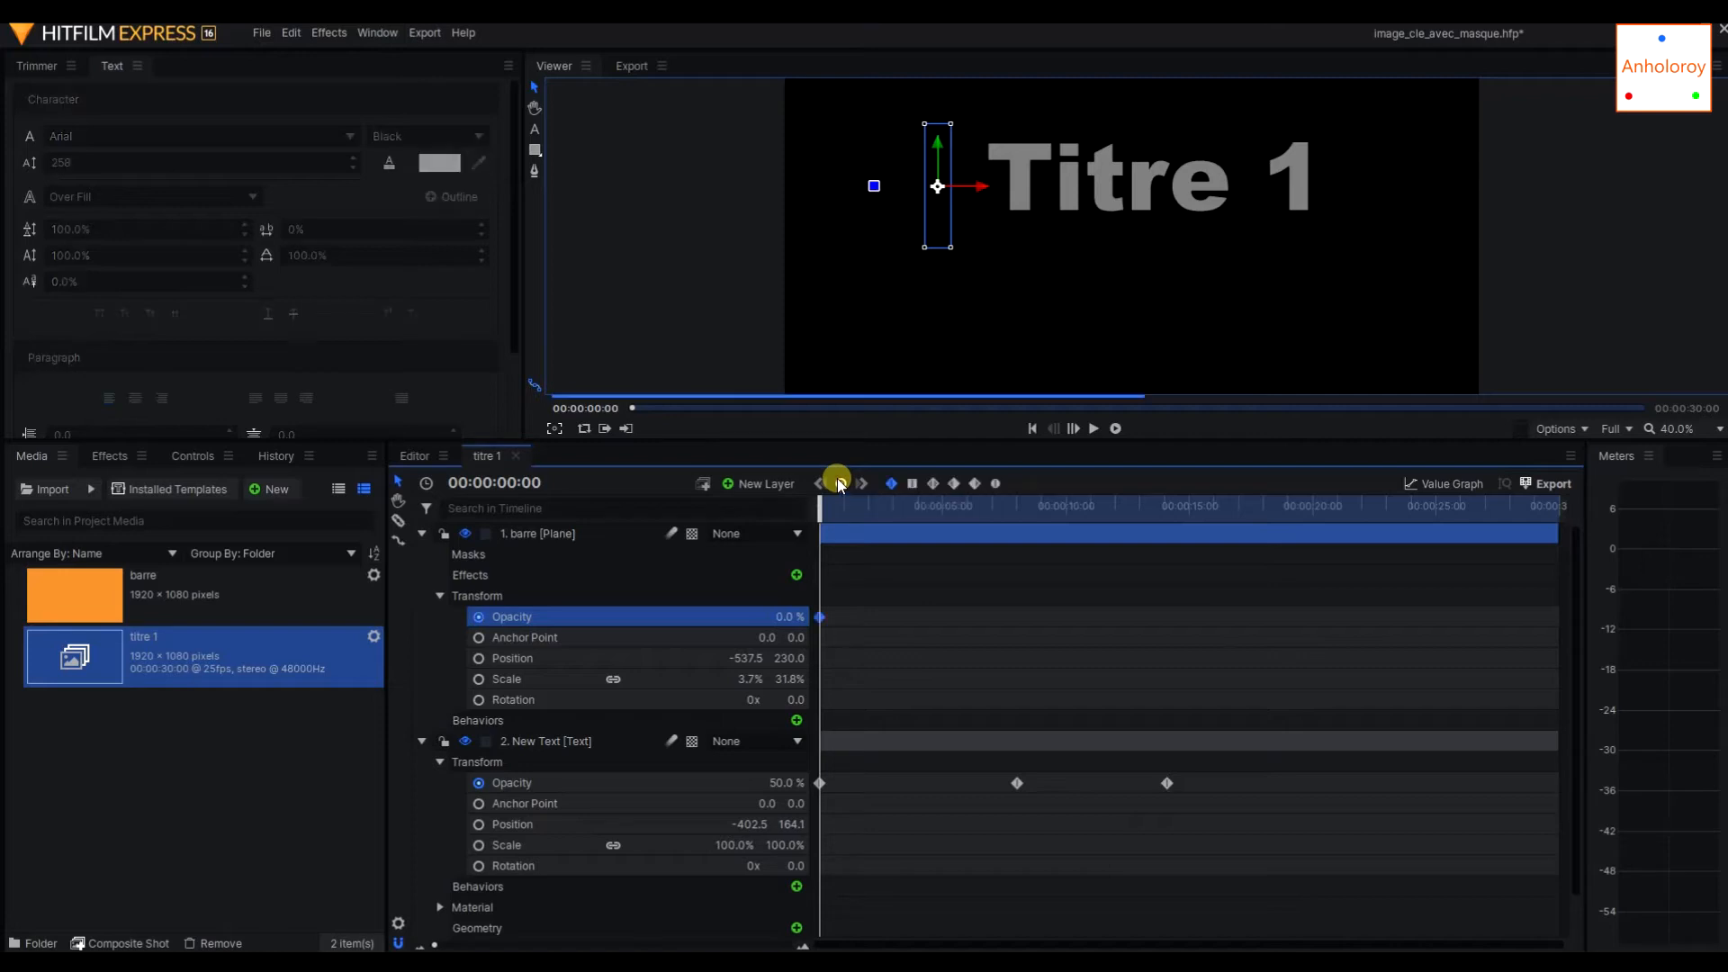
# Add a 100% opacity keyframe to the barre layer at 00:00:08:01, aligned with the text layer's middle opacity keyframe.
pyautogui.moveTo(824, 516); pyautogui.dragTo(1019, 513)
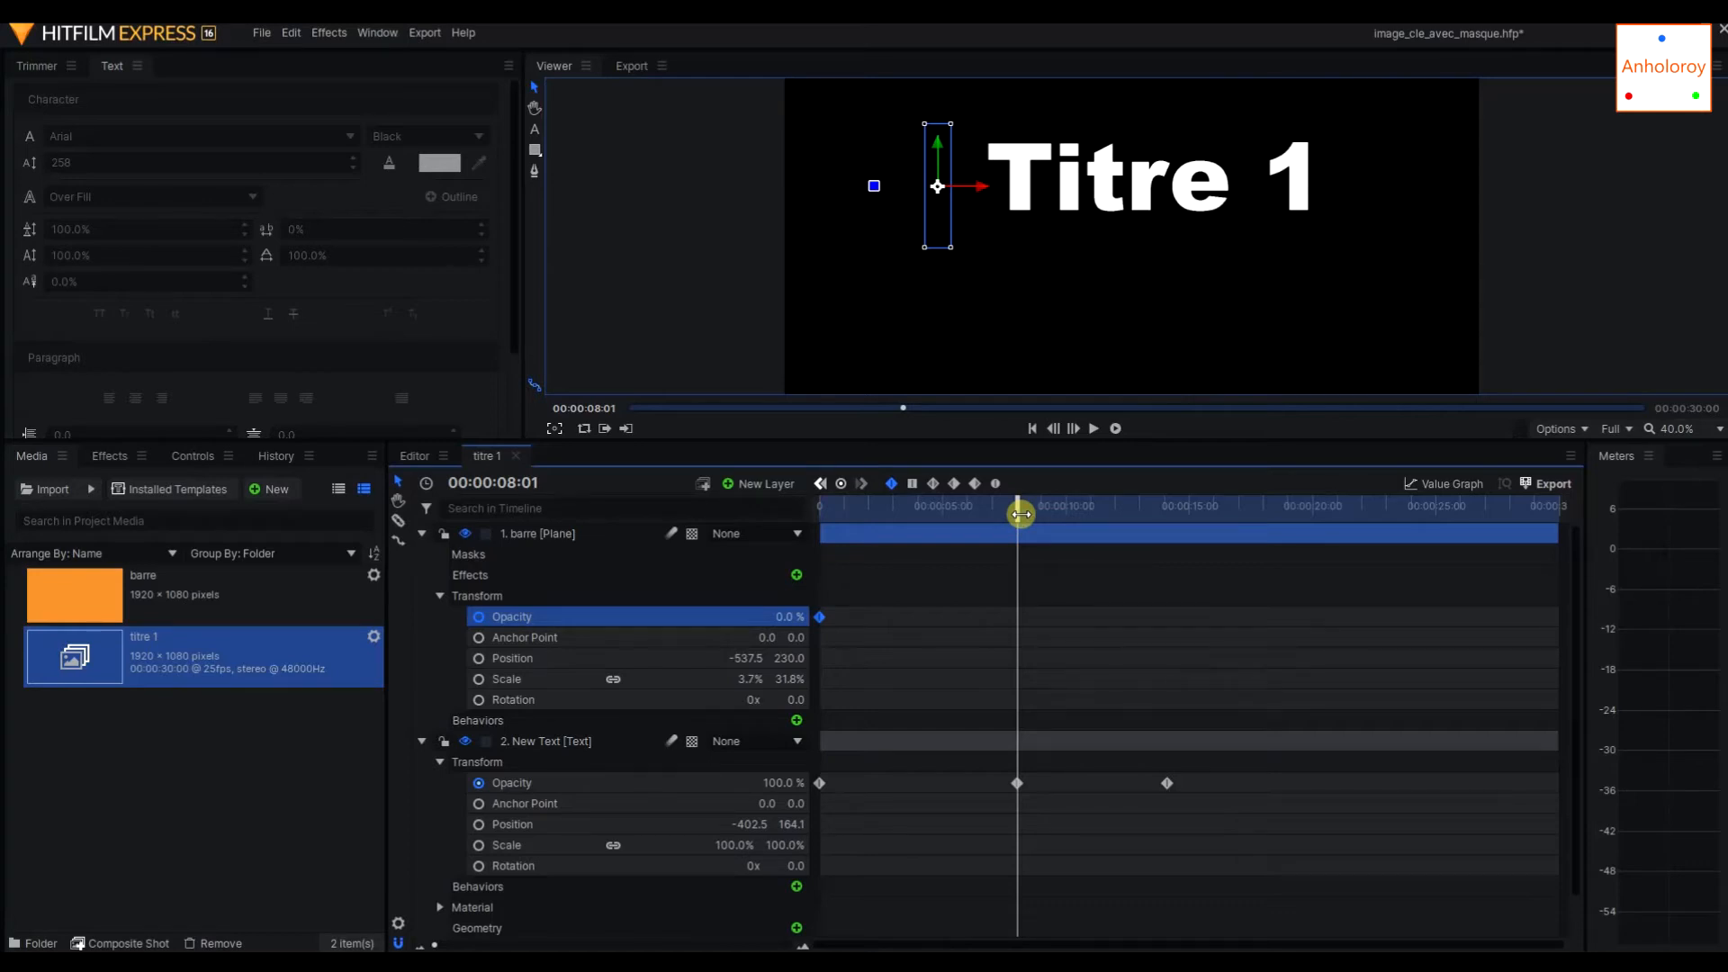
pyautogui.moveTo(1020, 513); pyautogui.dragTo(1019, 513)
pyautogui.click(480, 784)
pyautogui.moveTo(1012, 517)
pyautogui.mouseDown()
pyautogui.moveTo(1030, 515)
pyautogui.moveTo(1017, 501)
pyautogui.mouseUp()
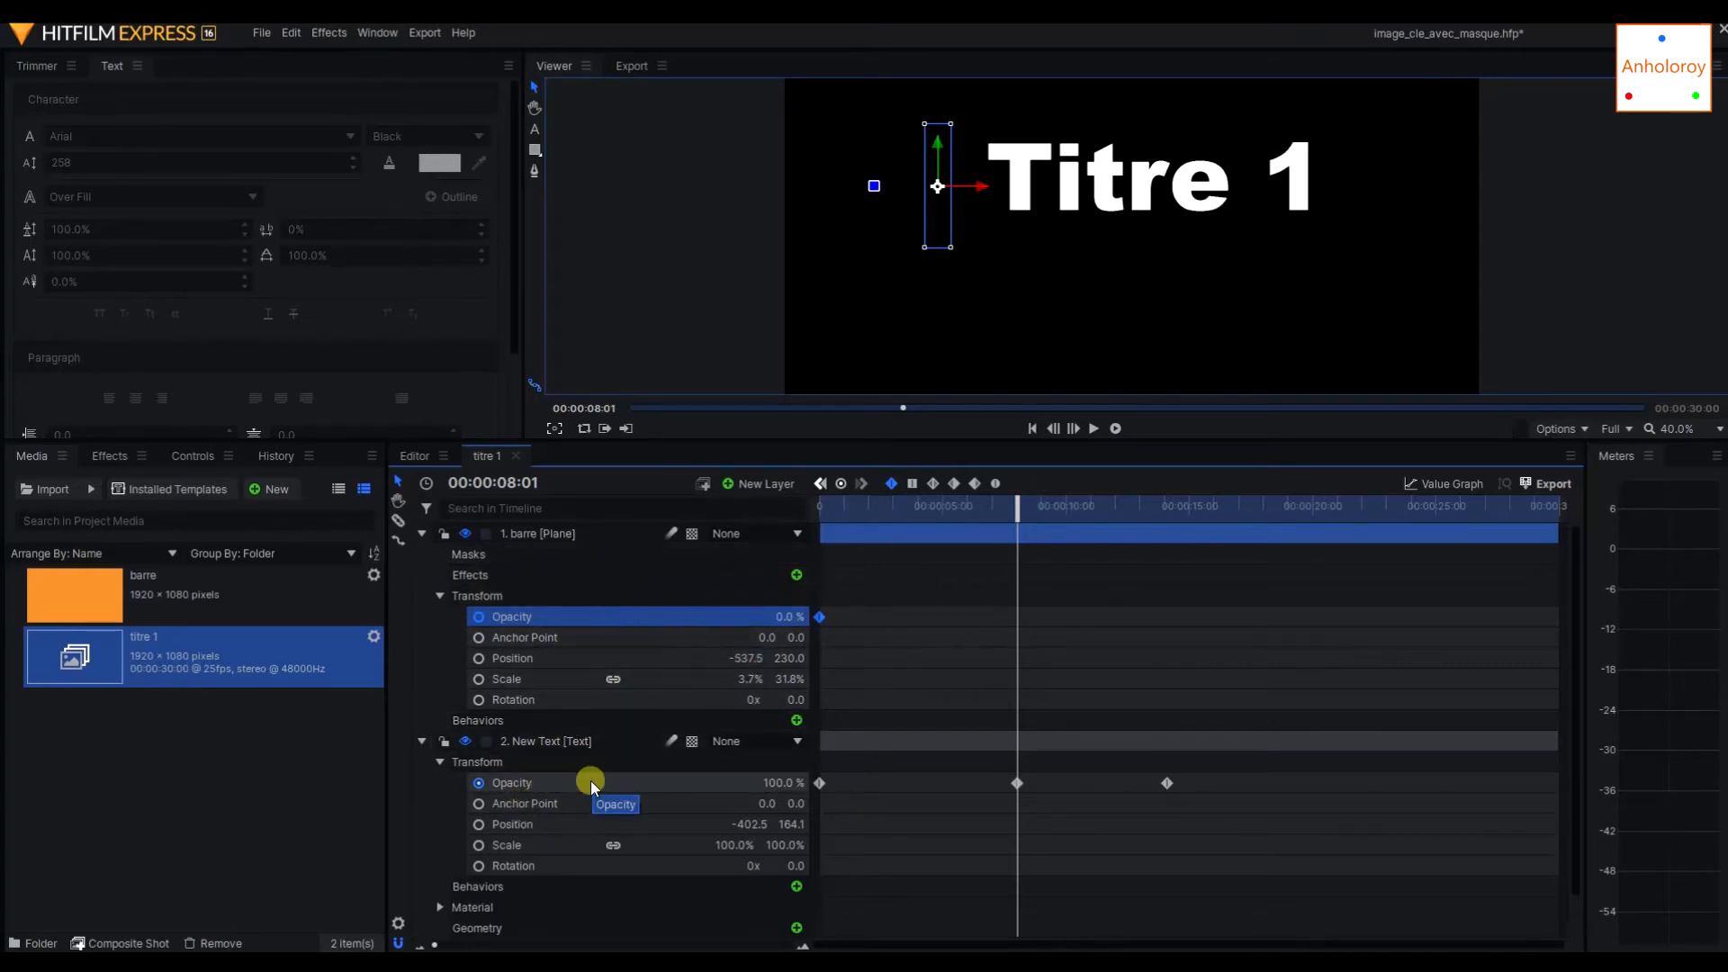
pyautogui.click(840, 485)
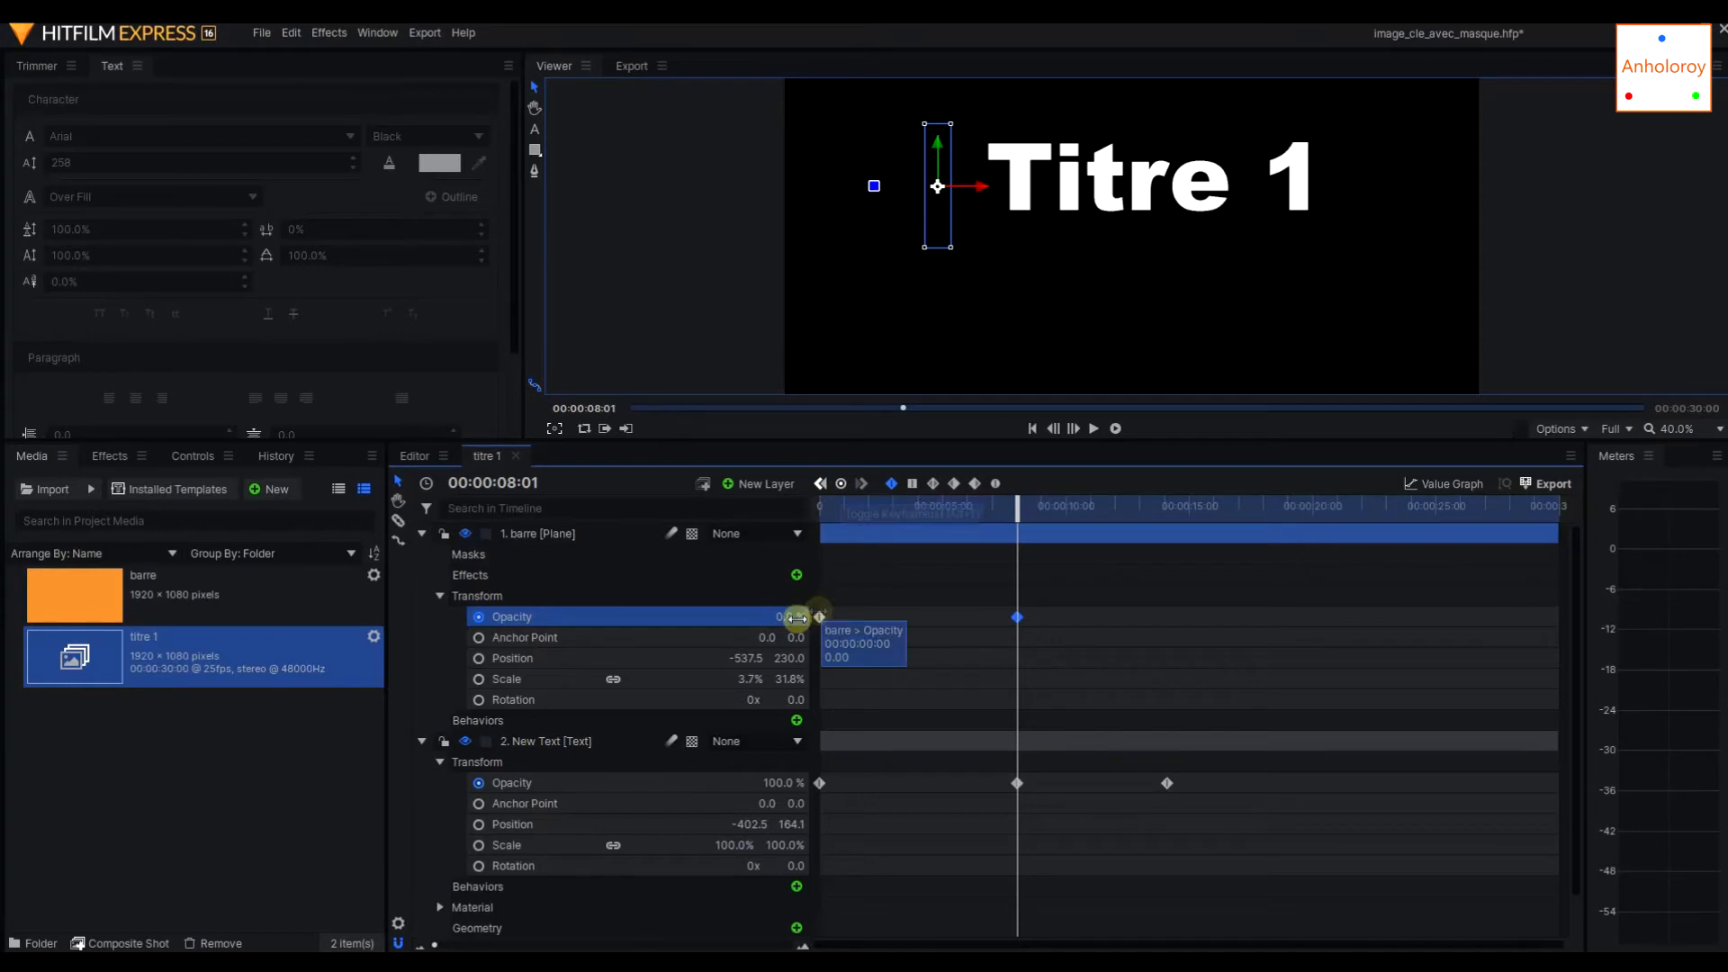
pyautogui.moveTo(783, 617); pyautogui.dragTo(780, 619)
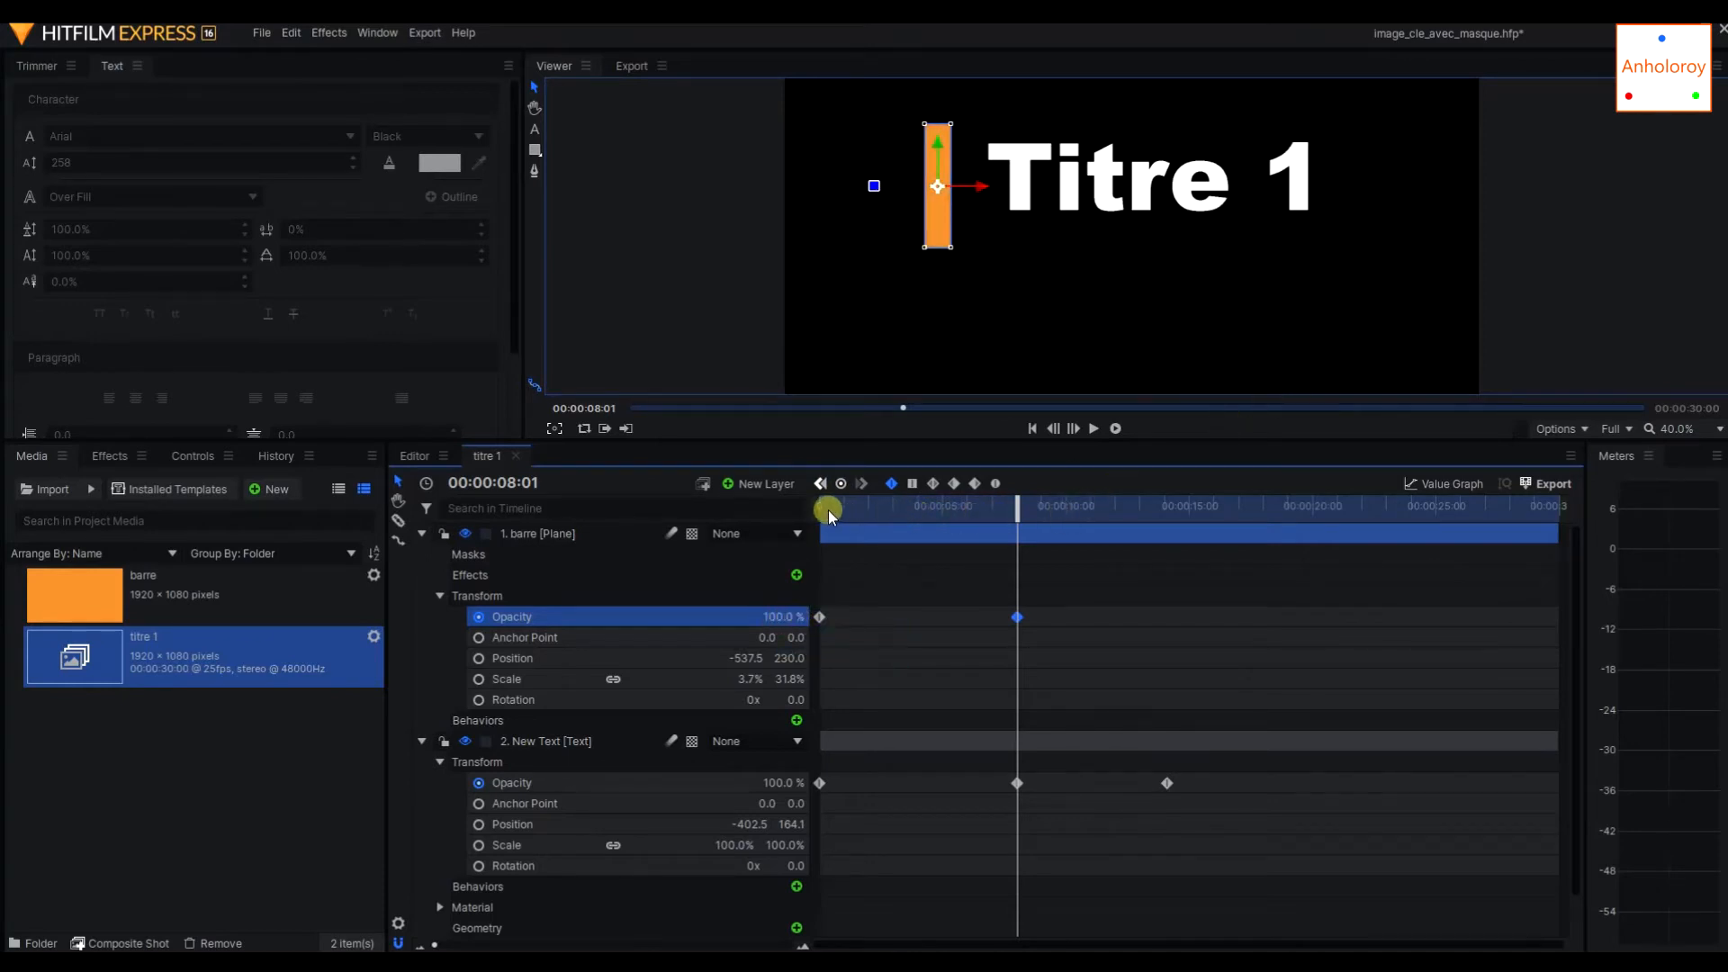
# Play the composite shot from the start to preview the bar and title fading in, and stop playback.
pyautogui.moveTo(1018, 506); pyautogui.dragTo(820, 506)
pyautogui.click(1092, 430)
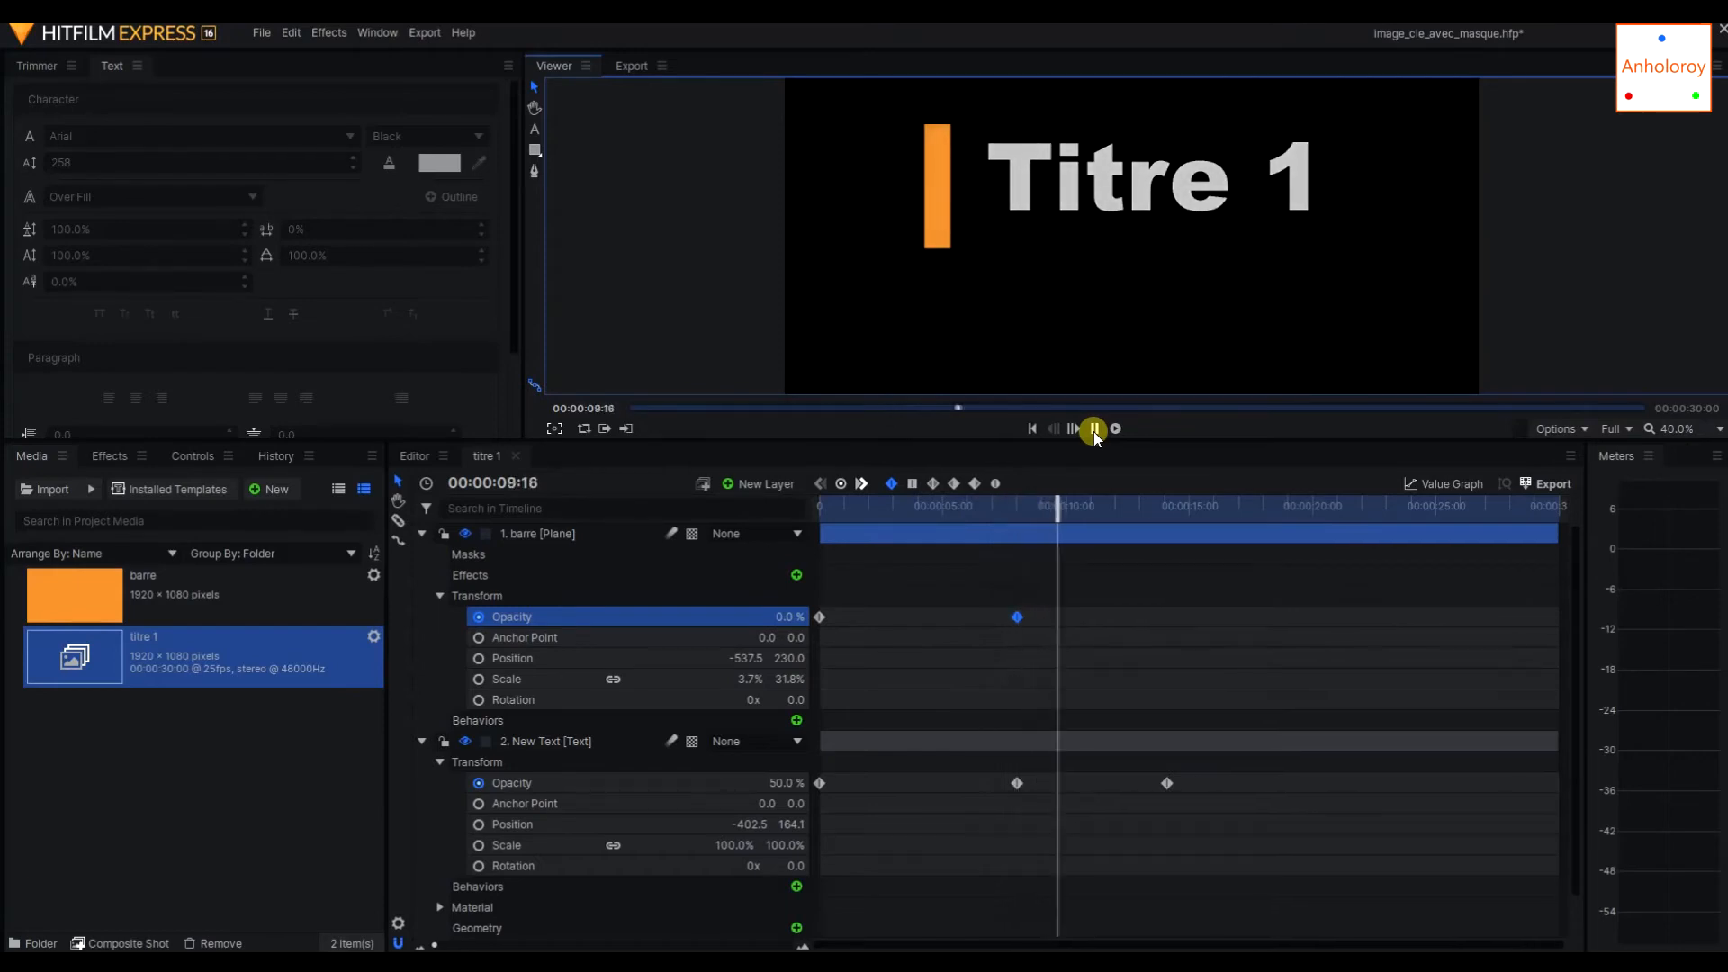
pyautogui.click(1093, 431)
# Delete the text layer's opacity keyframe at 00:00:00:00.
pyautogui.click(819, 784)
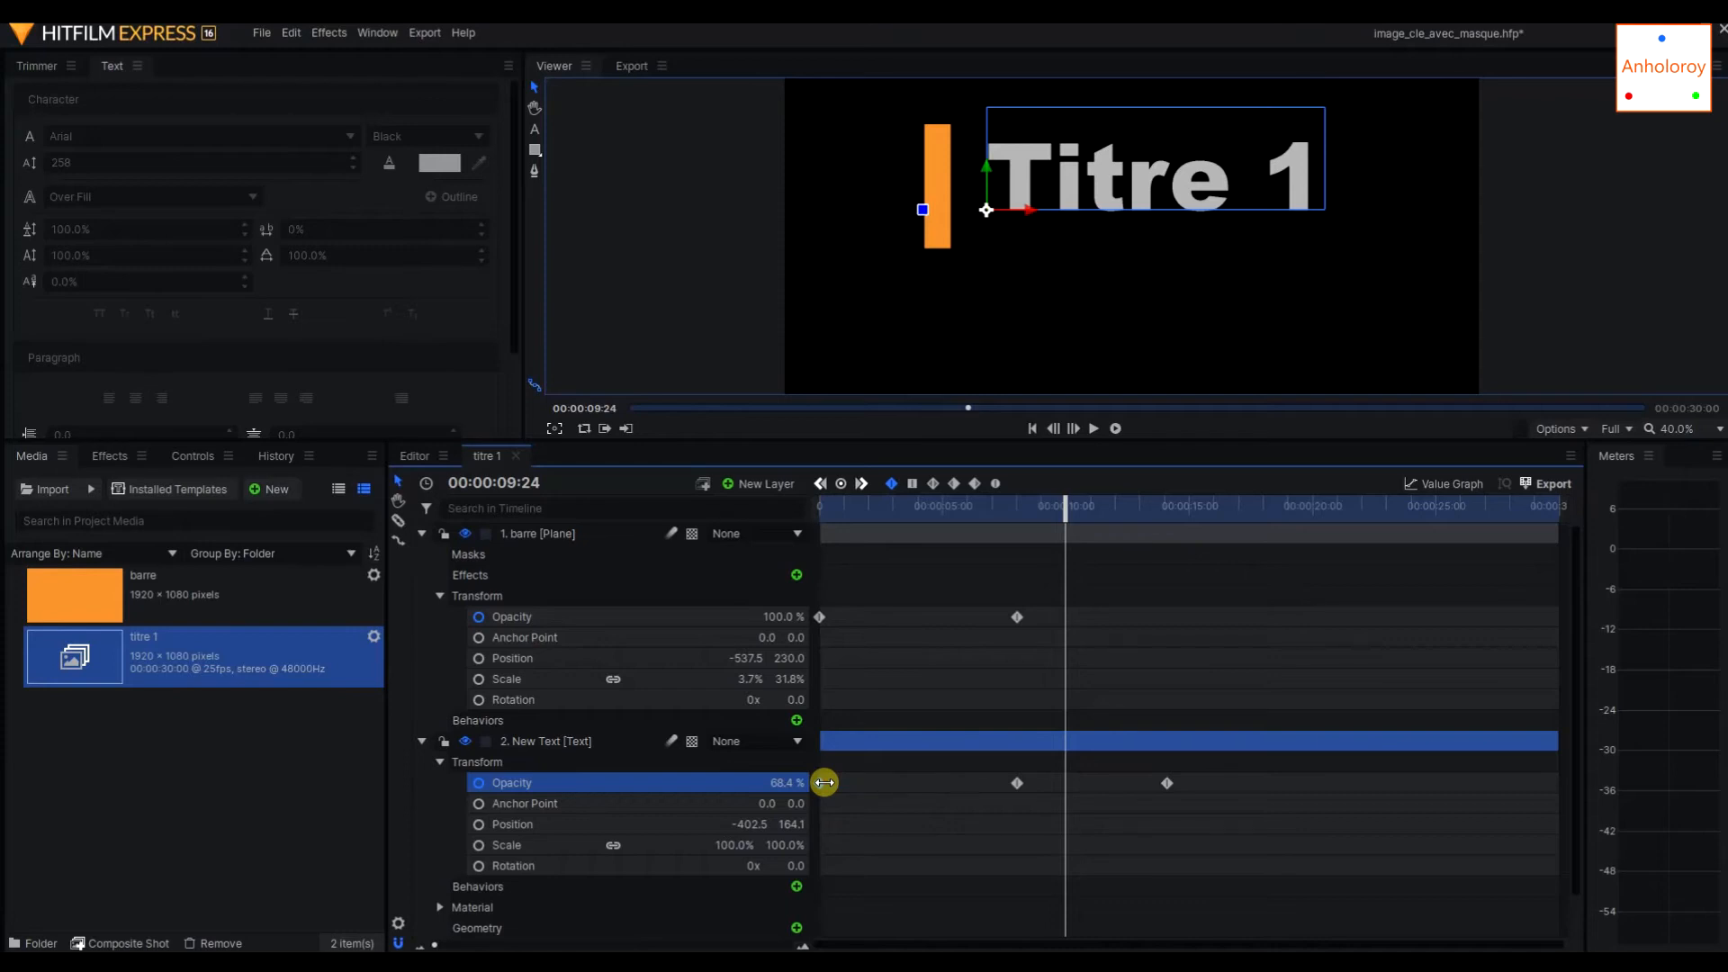
pyautogui.press('Delete')
pyautogui.click(1017, 782)
# Move the title text horizontally out of the frame to about -1929.2, 164.1 and add a position keyframe at 00:00:00:00.
pyautogui.moveTo(1065, 509); pyautogui.dragTo(799, 509)
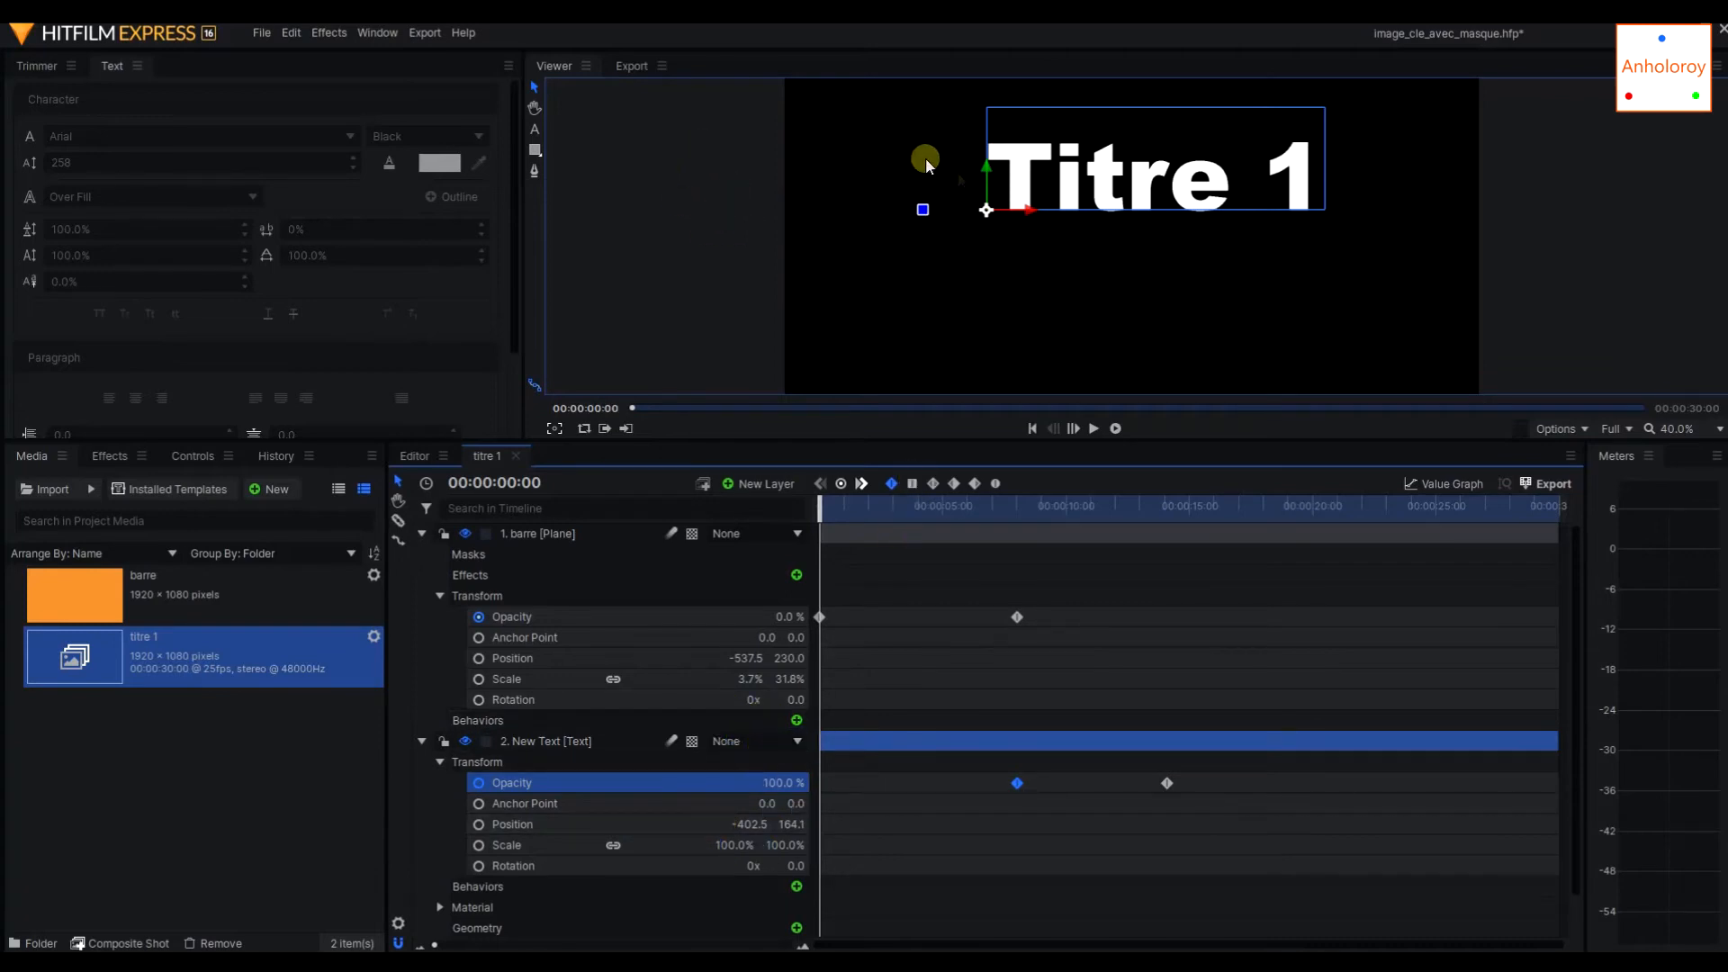
pyautogui.scroll(-1, 947, 203)
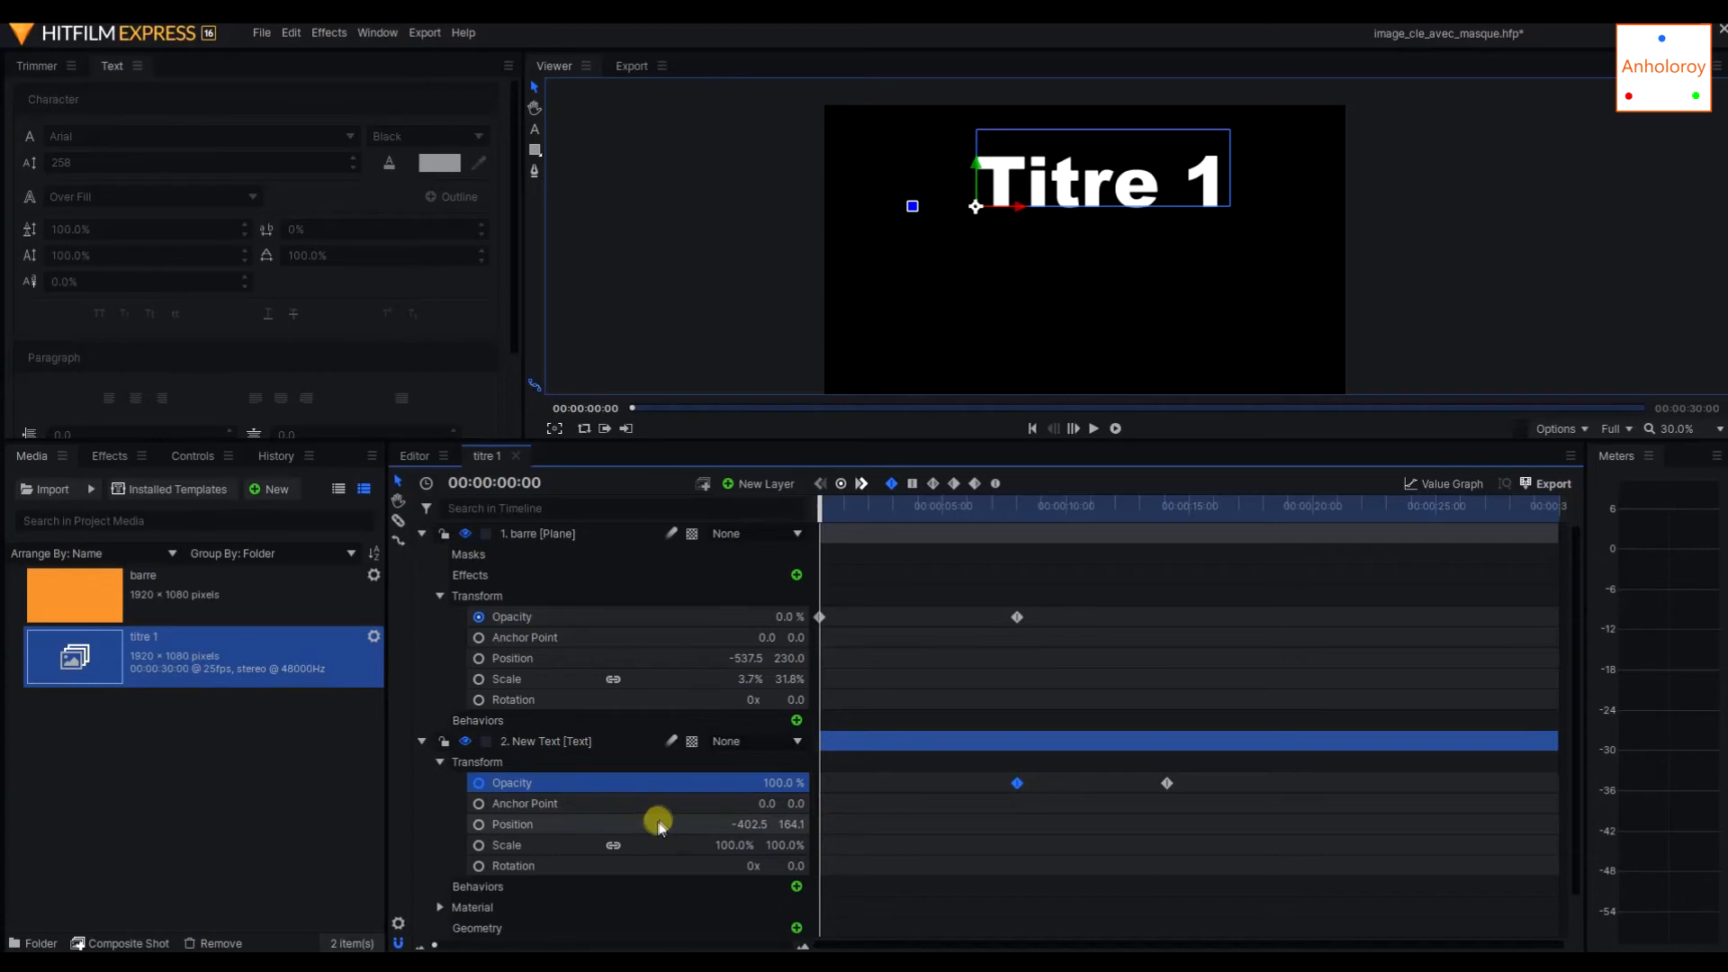
pyautogui.click(579, 743)
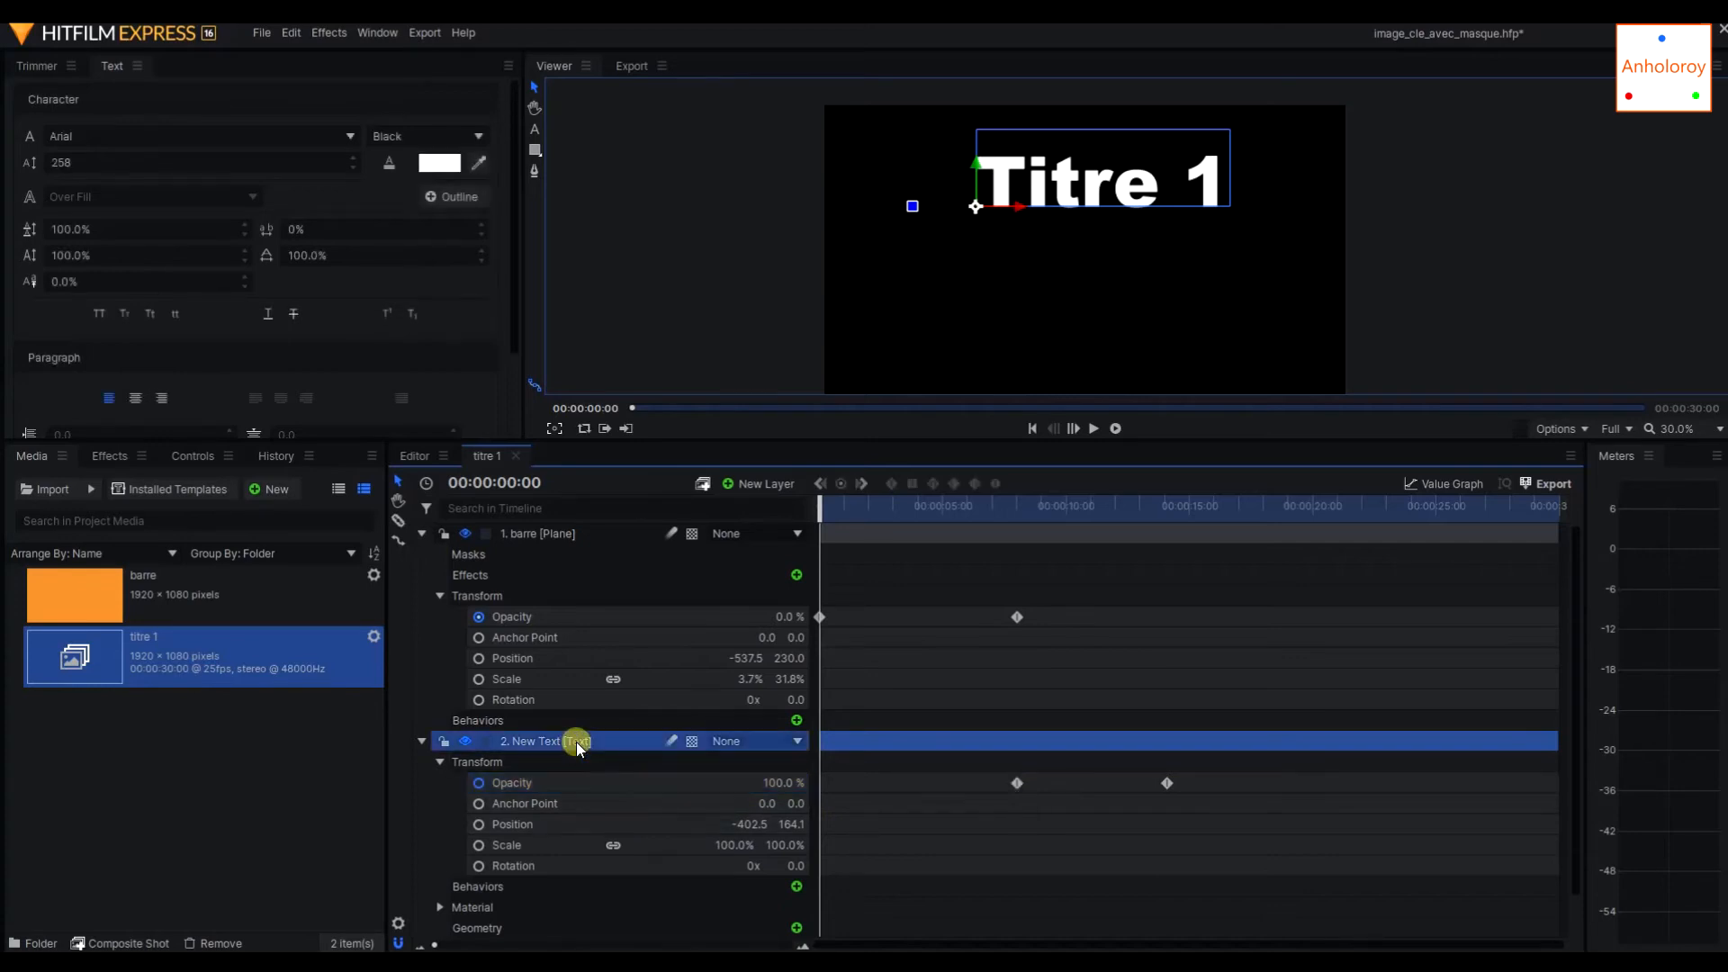
pyautogui.click(503, 764)
pyautogui.click(571, 742)
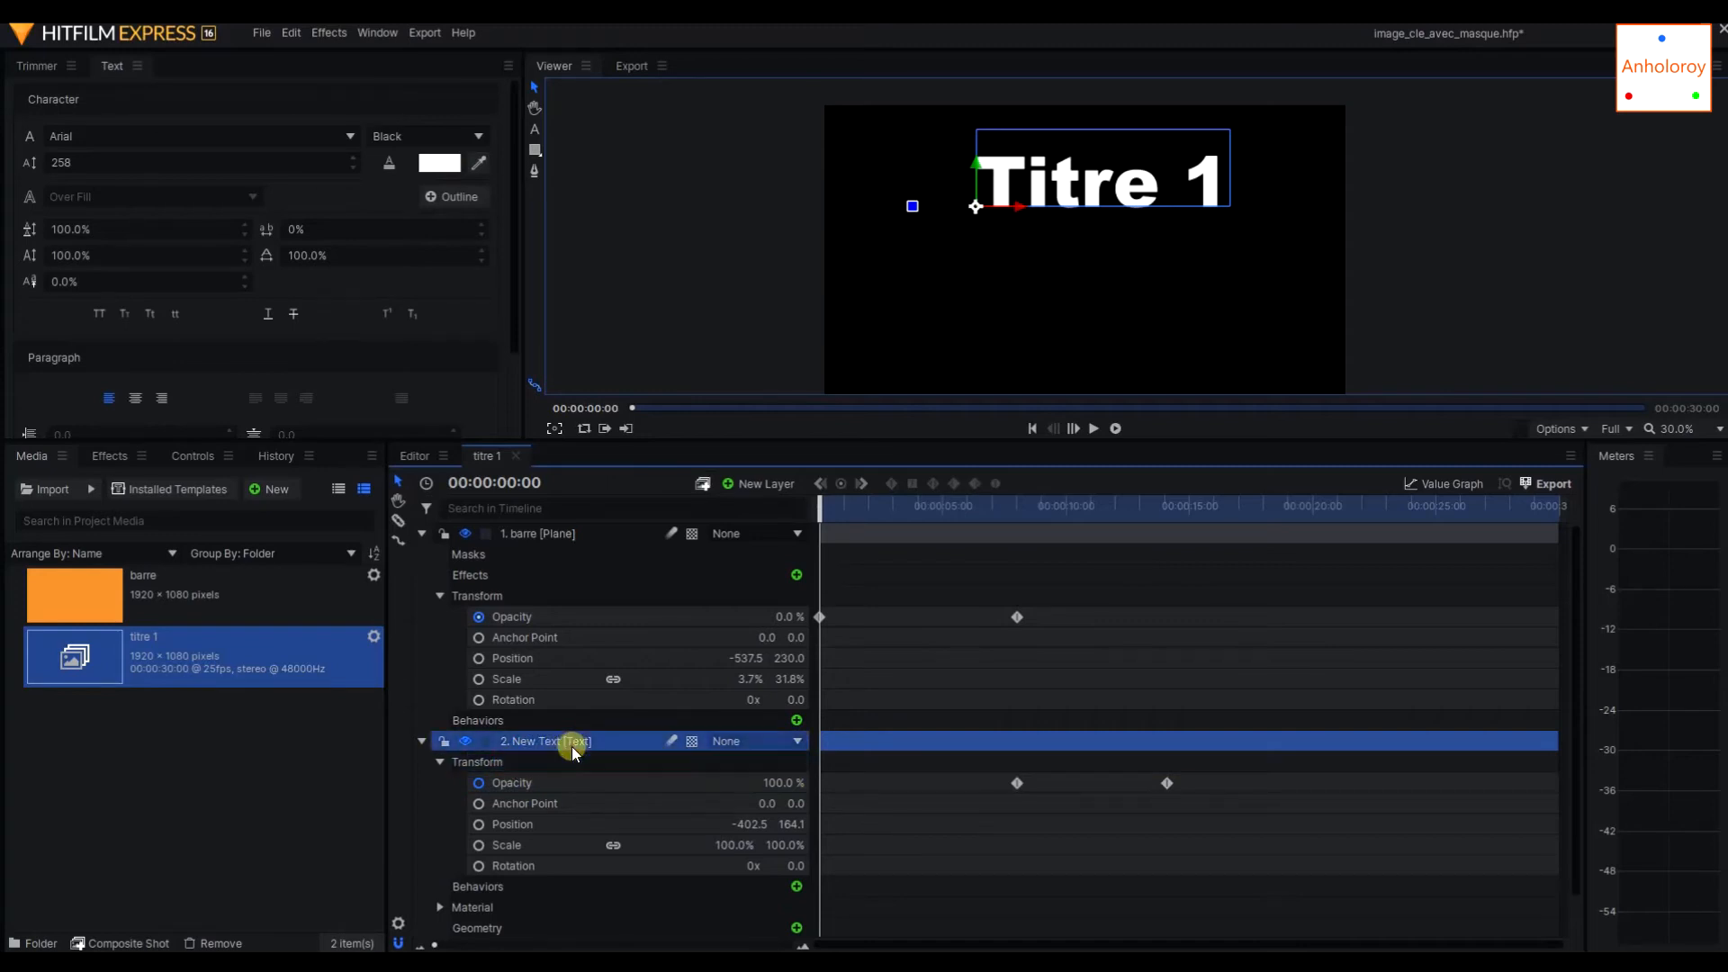
pyautogui.click(552, 821)
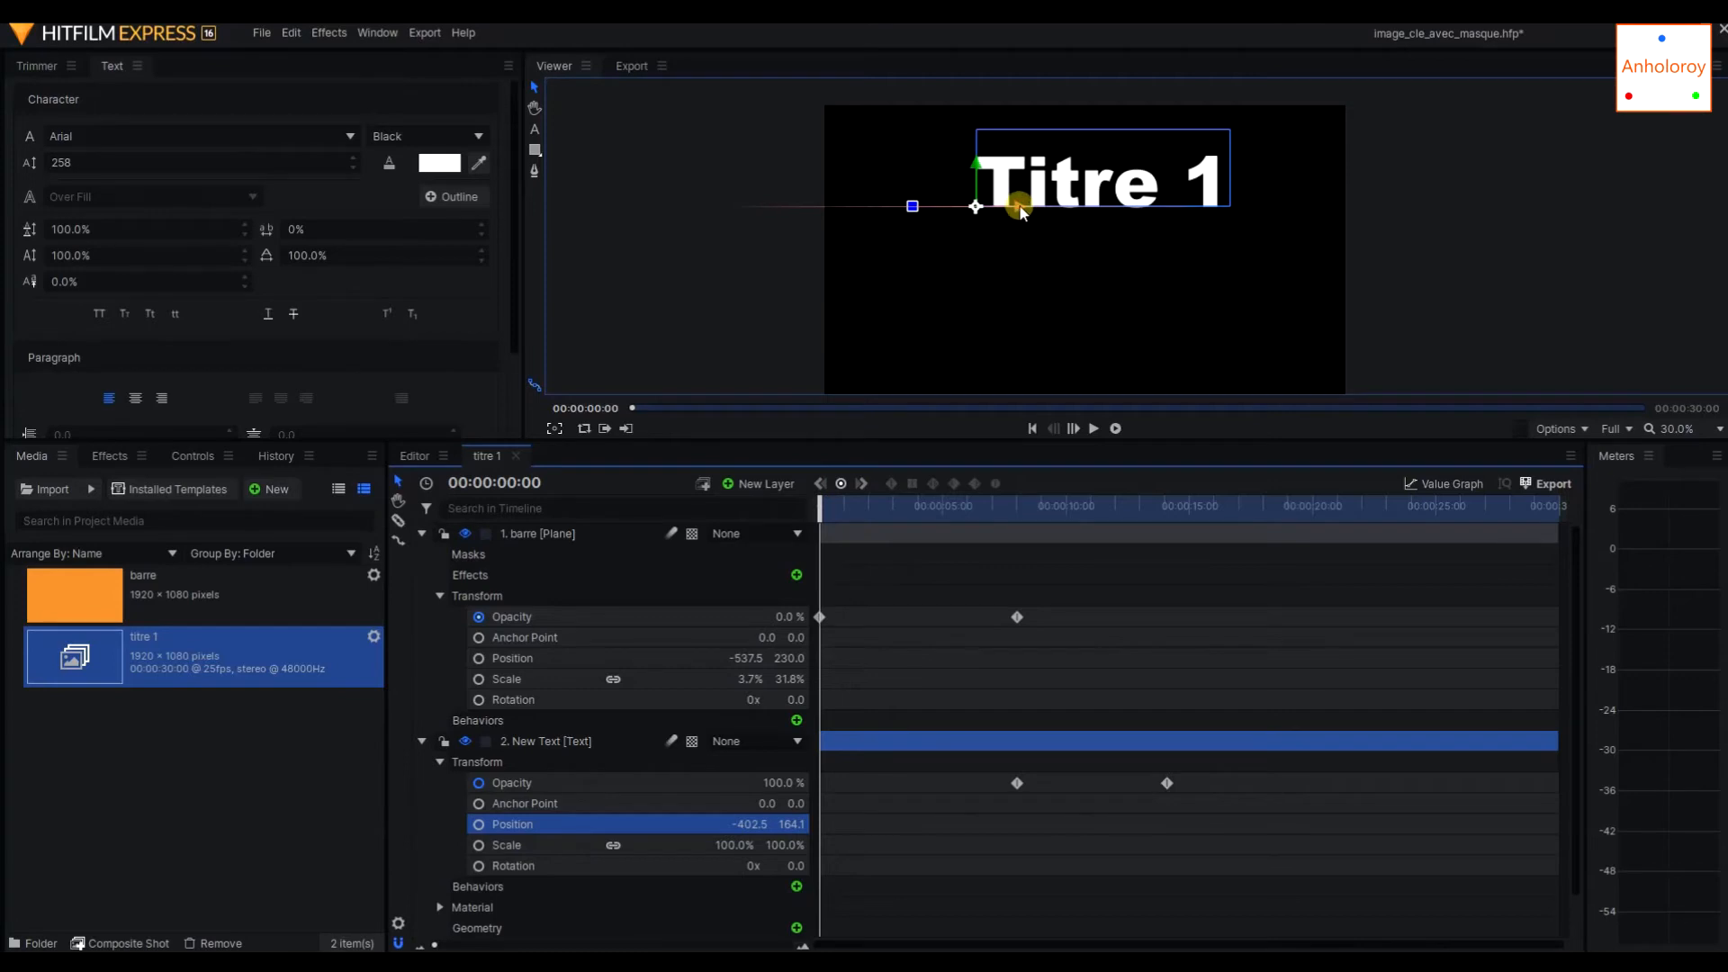
pyautogui.moveTo(1019, 208); pyautogui.dragTo(603, 184)
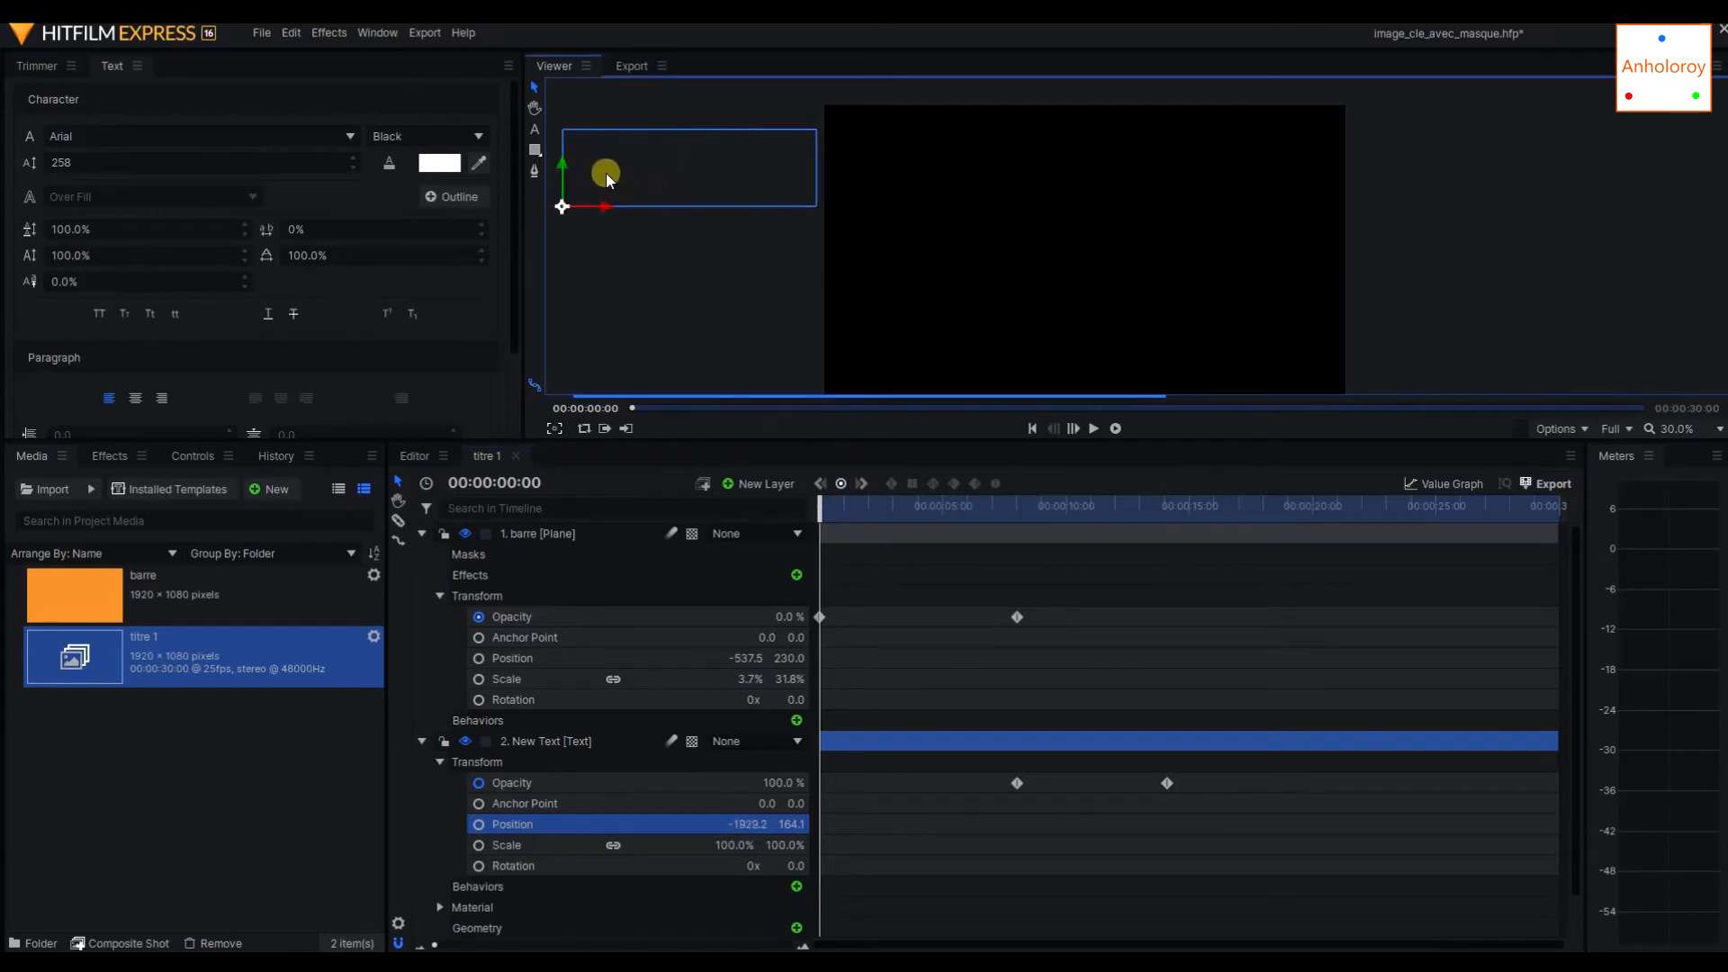
pyautogui.click(841, 483)
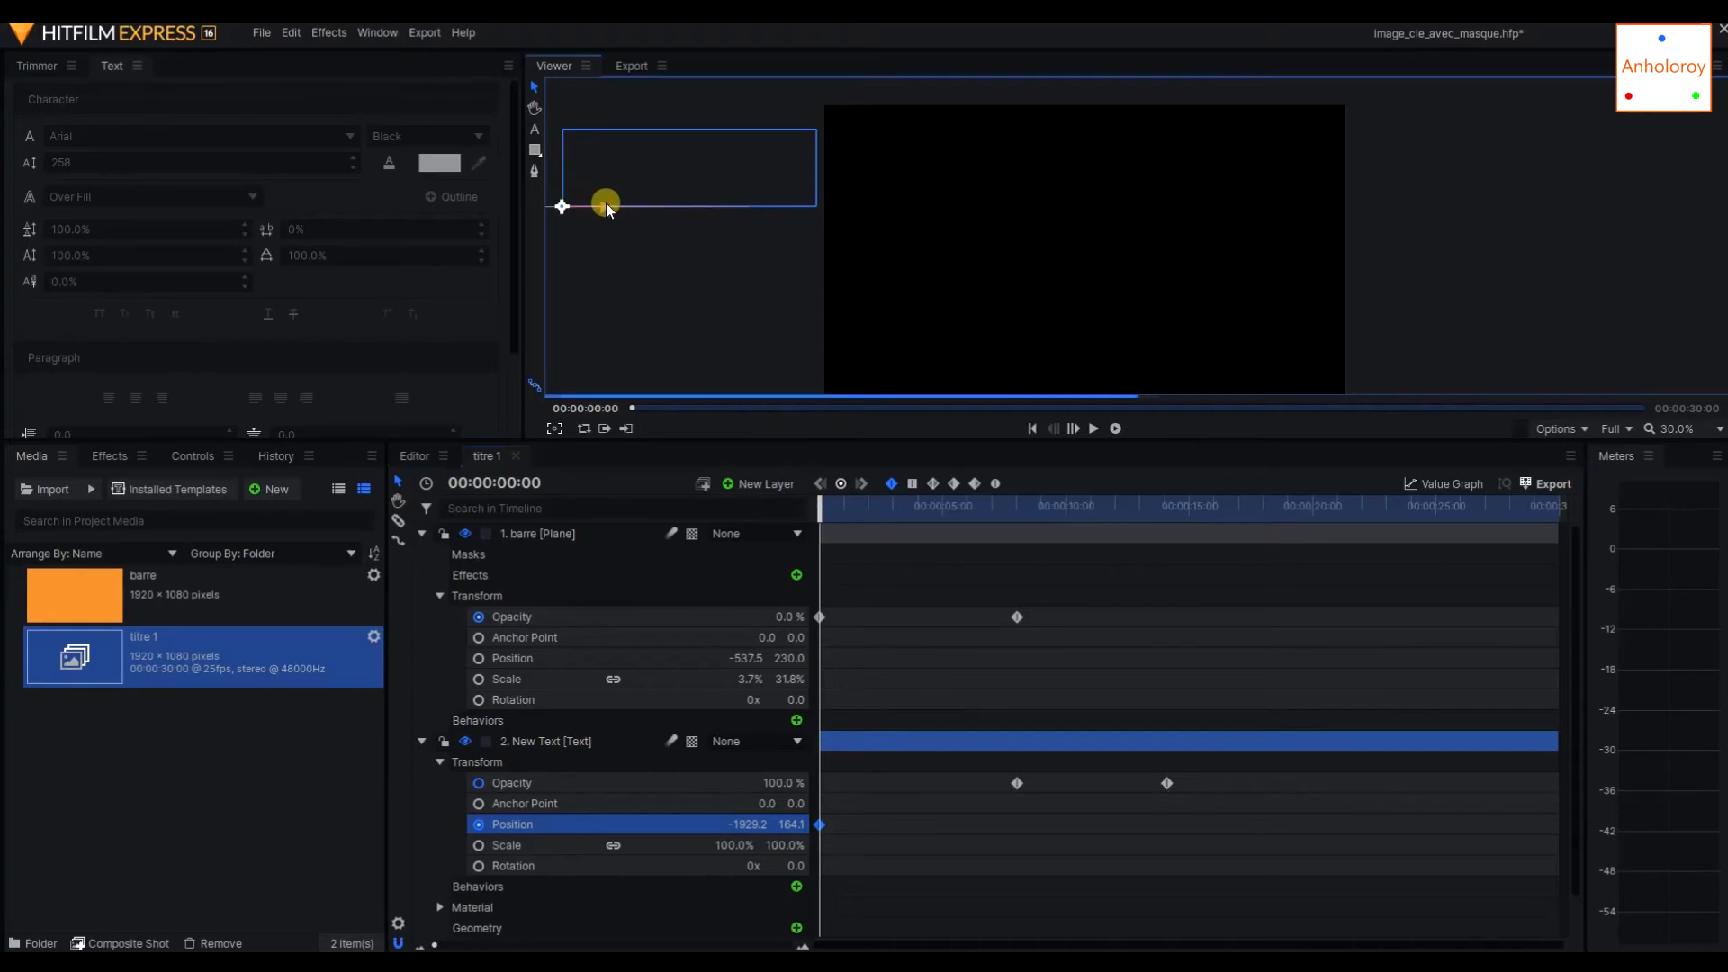
# Move the title beside the orange bar to about -419.2, 164.1 as a position keyframe at 00:00:08:01, and scrub through the slide-in.
pyautogui.moveTo(606, 203); pyautogui.dragTo(987, 185)
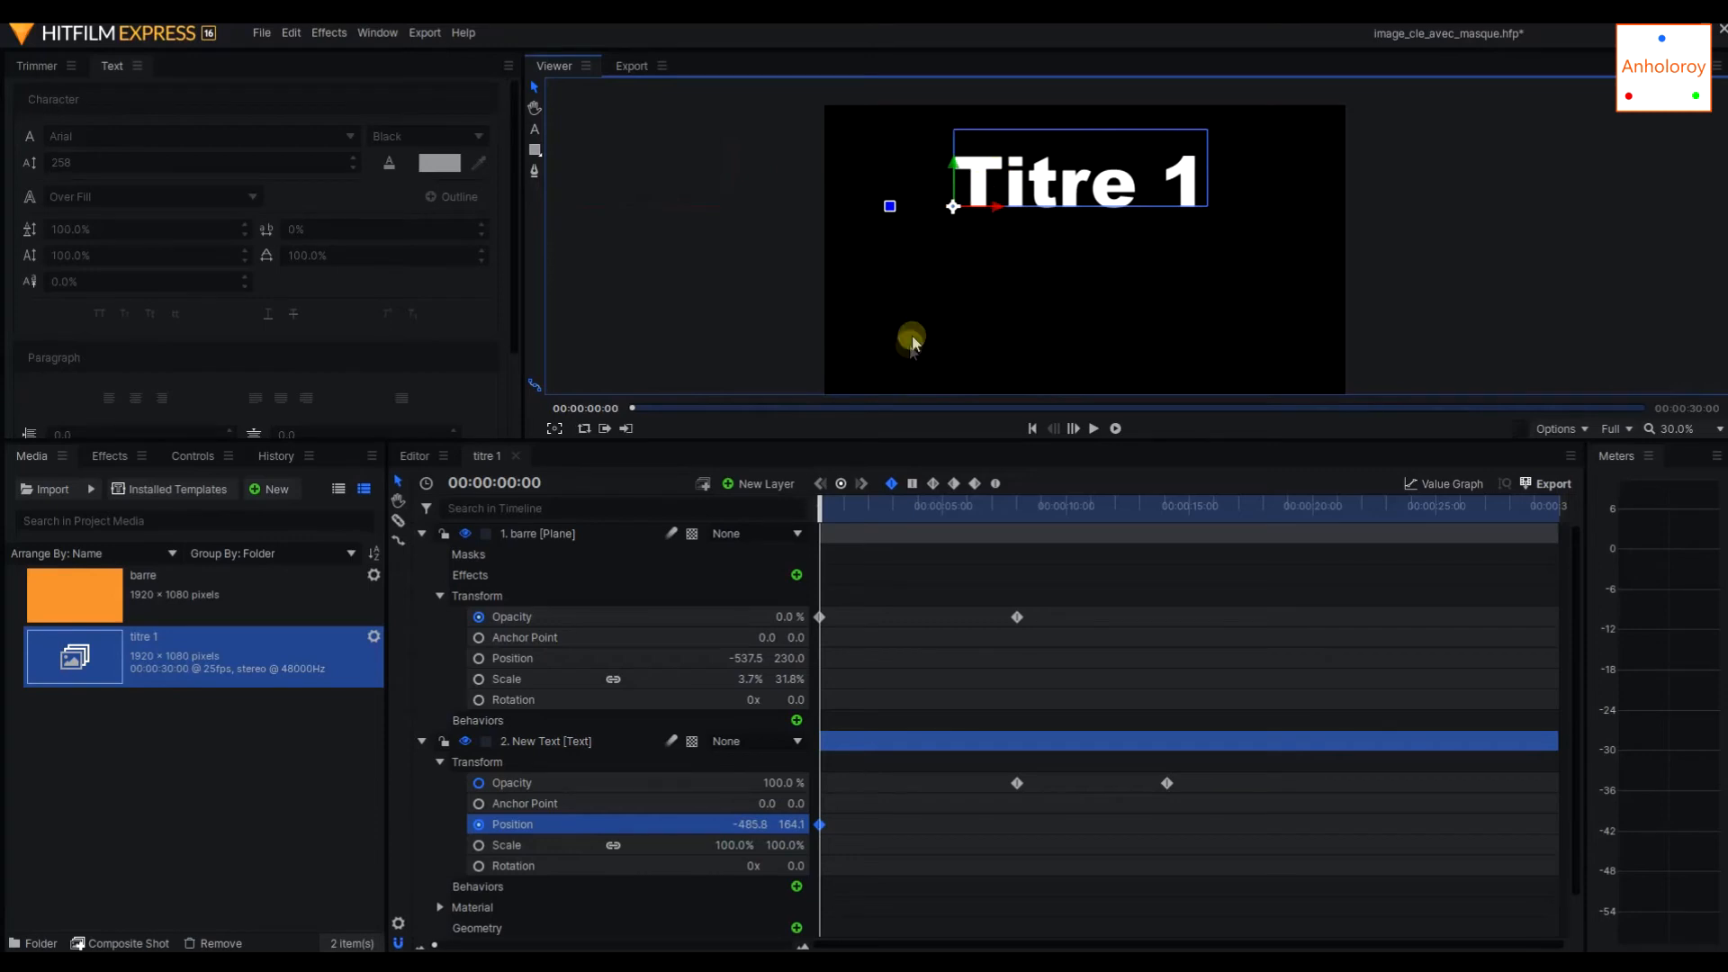
pyautogui.moveTo(819, 501); pyautogui.dragTo(1017, 481)
pyautogui.moveTo(997, 210); pyautogui.dragTo(969, 182)
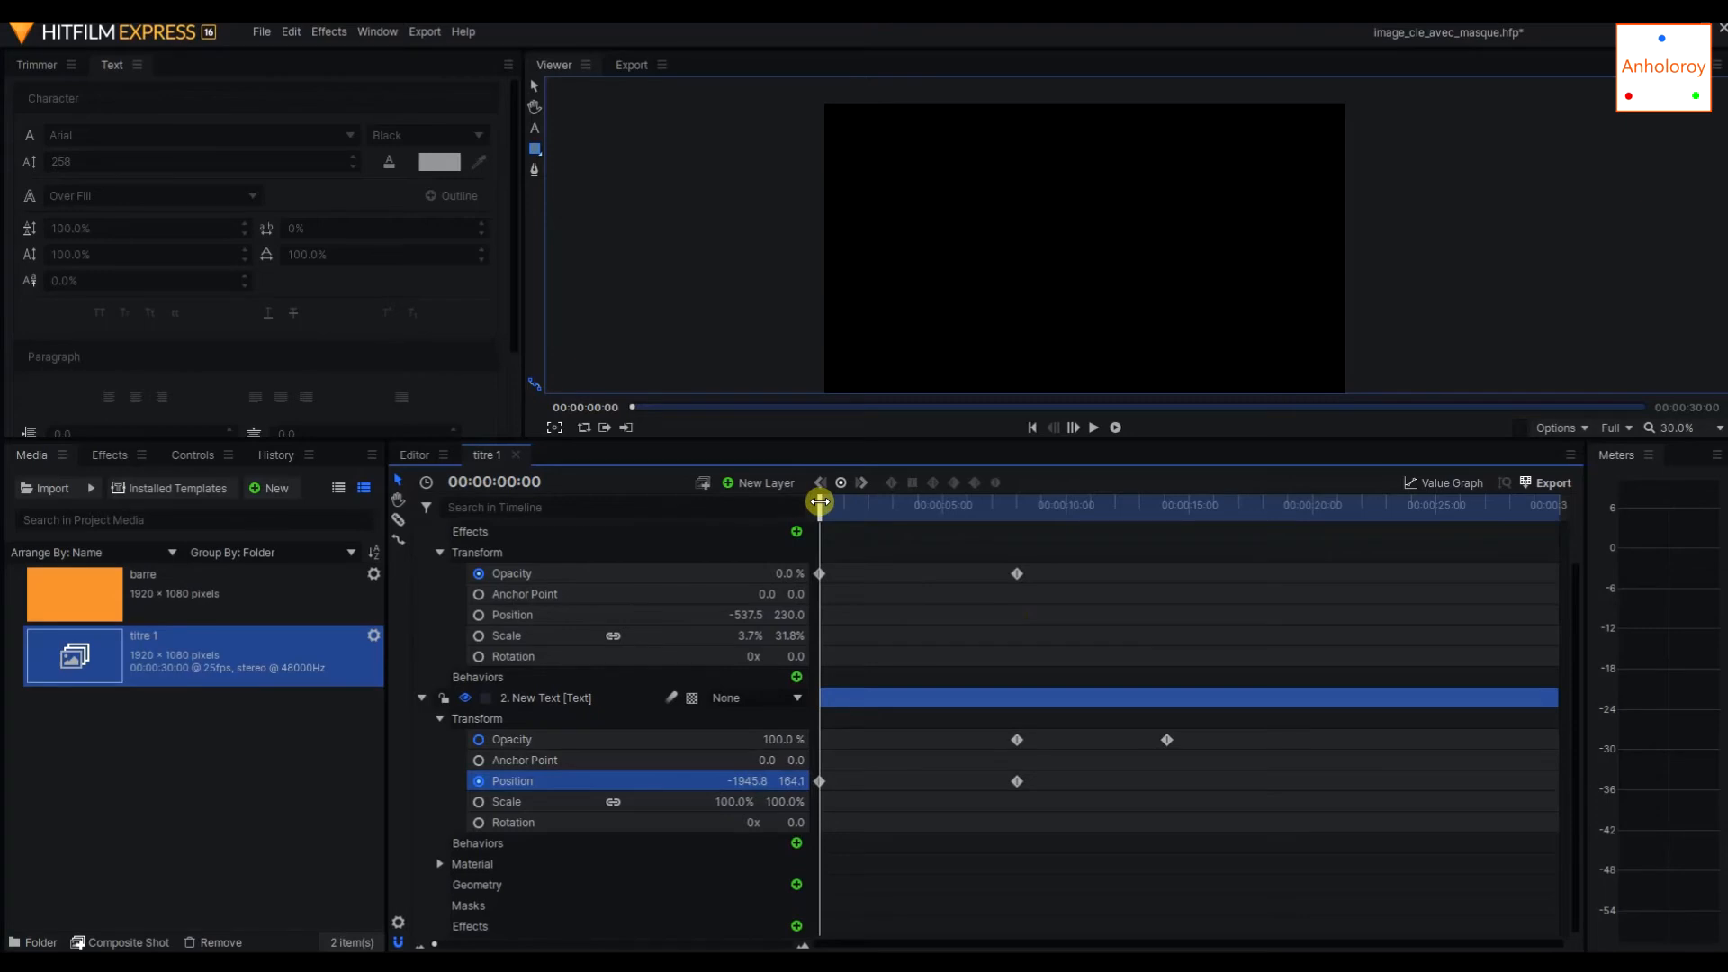
pyautogui.moveTo(820, 501); pyautogui.dragTo(1012, 532)
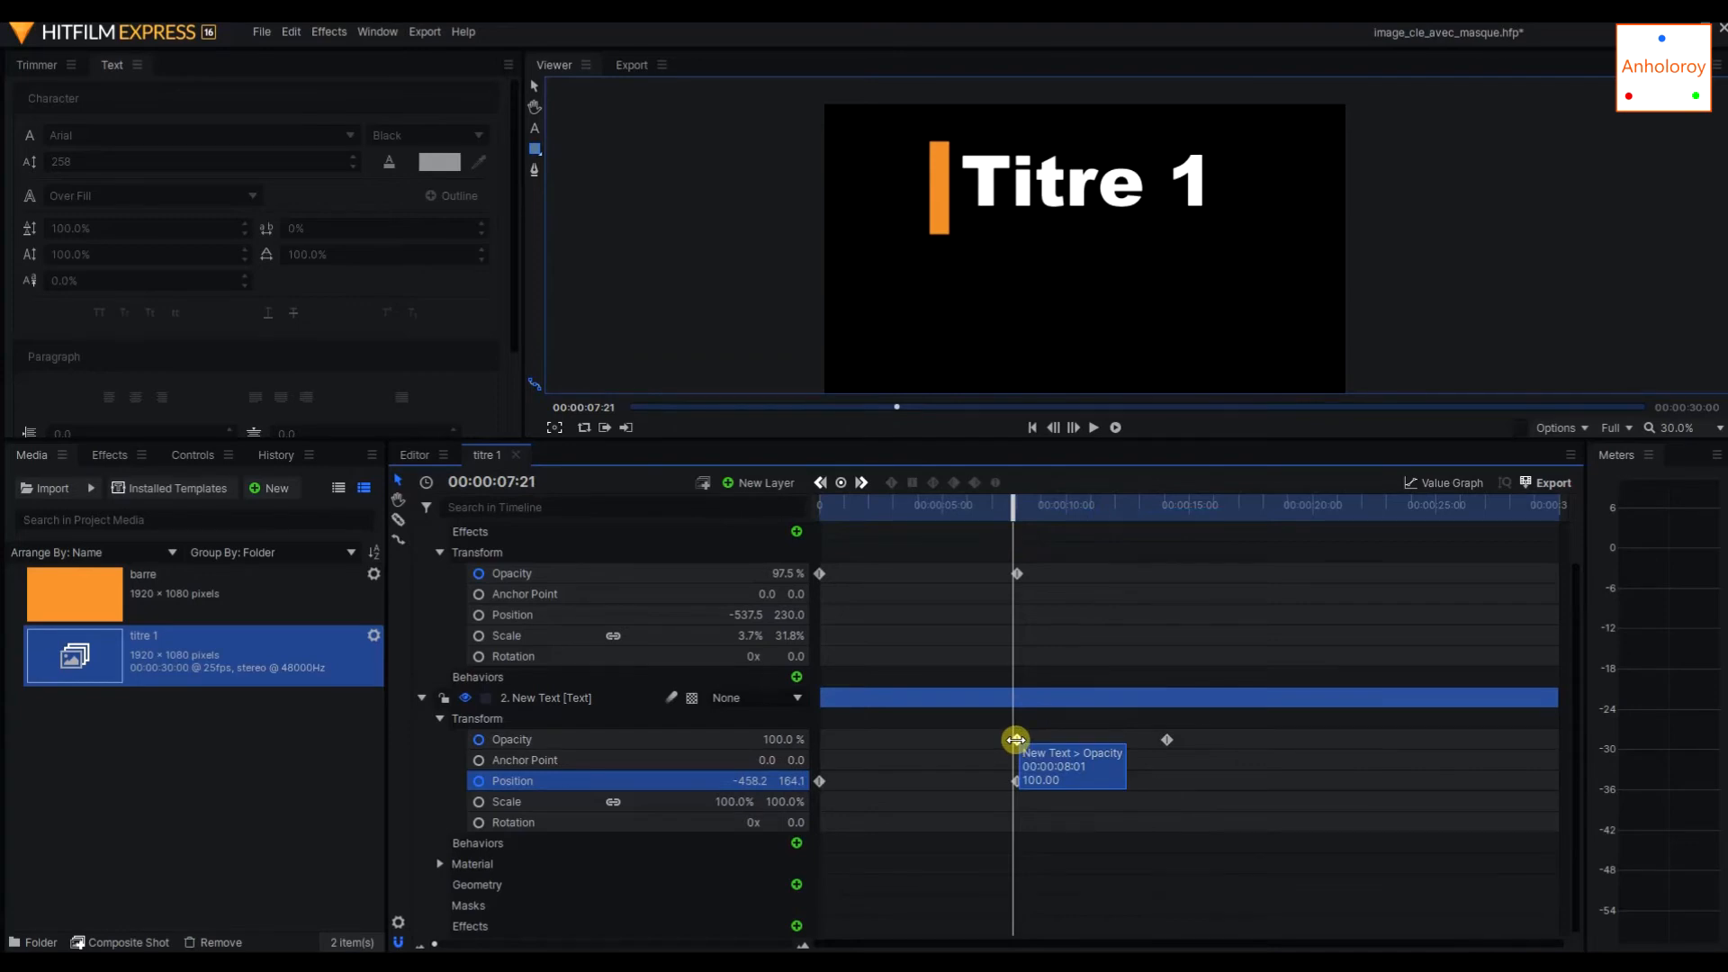
# Delete the text layer's two remaining opacity keyframes and return the playhead to 00:00:00:00.
pyautogui.click(1016, 740)
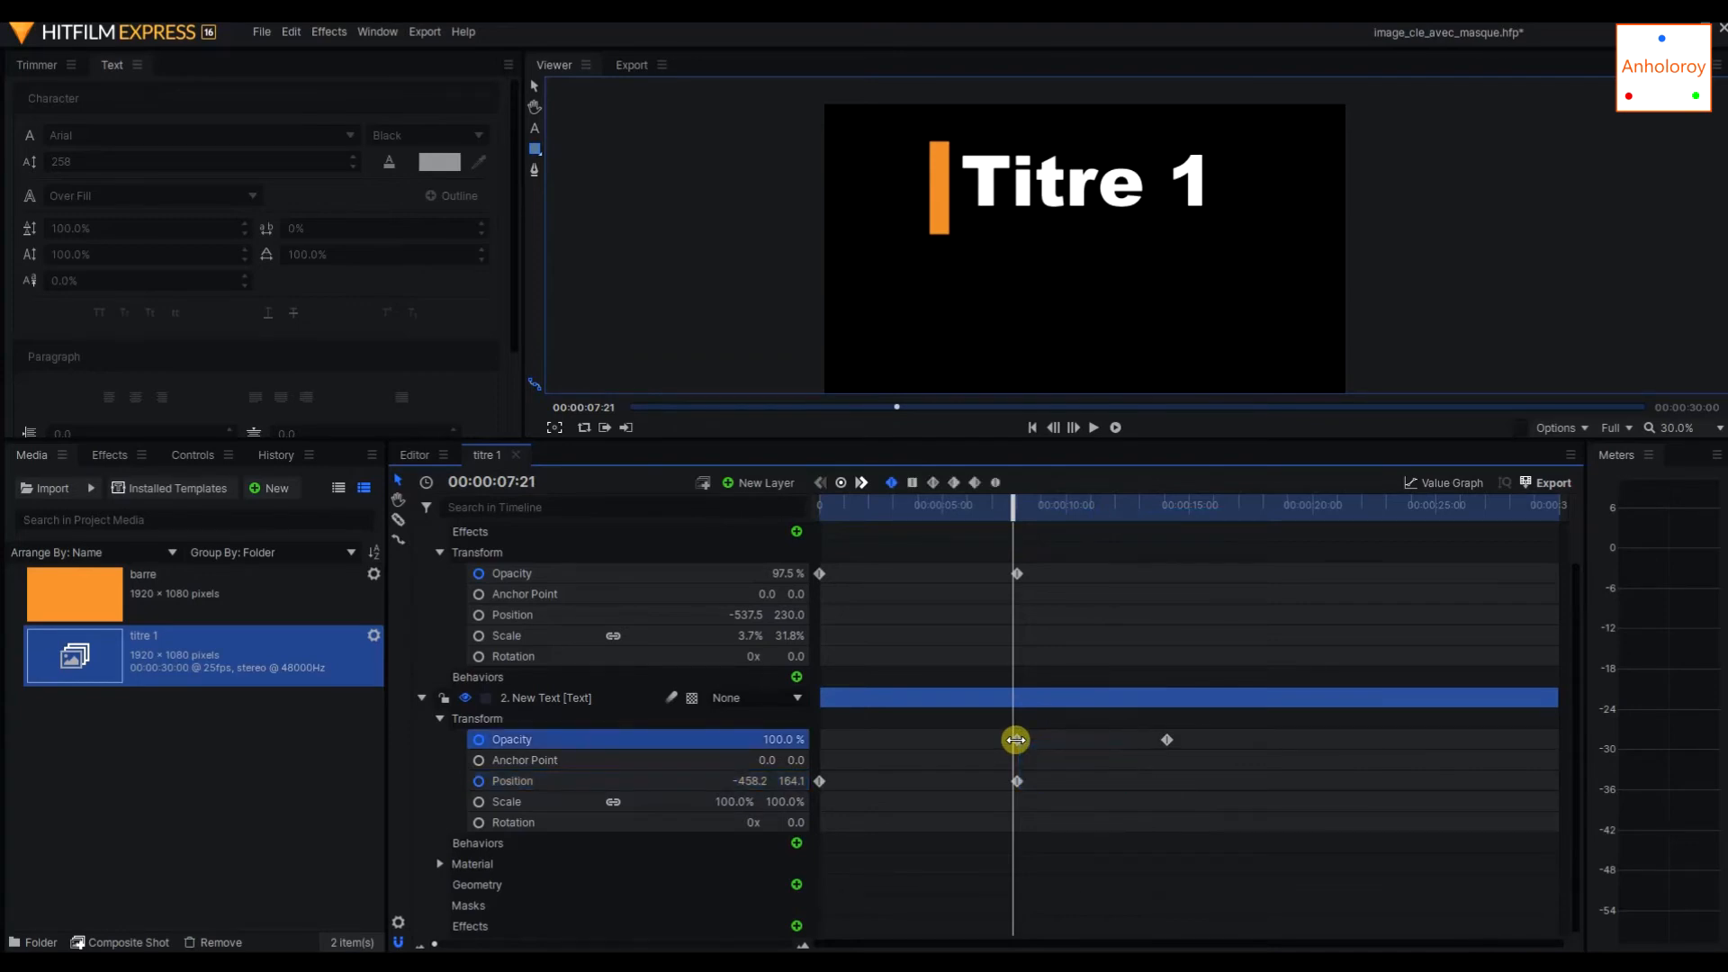
pyautogui.press('Delete')
pyautogui.click(1166, 744)
pyautogui.press('Delete')
pyautogui.moveTo(1014, 506); pyautogui.dragTo(815, 506)
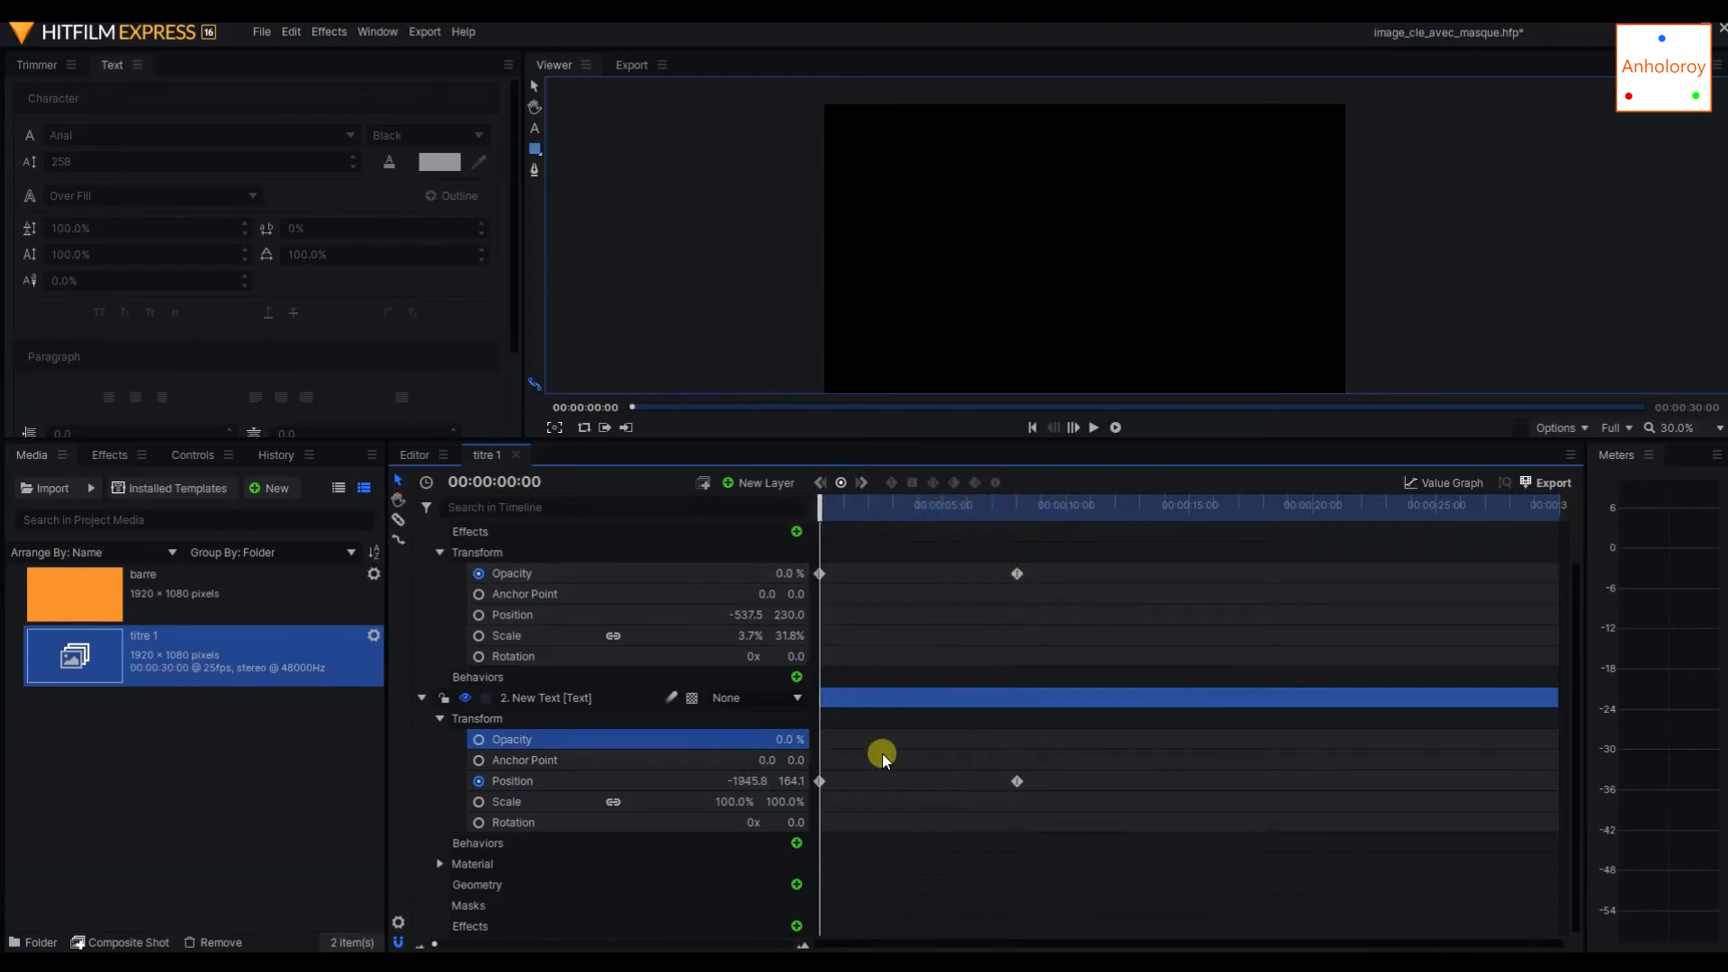
# Set the text layer's opacity to 100% and scrub to 00:00:08:01 to check the title sliding in.
pyautogui.moveTo(821, 496); pyautogui.dragTo(705, 528)
pyautogui.click(823, 781)
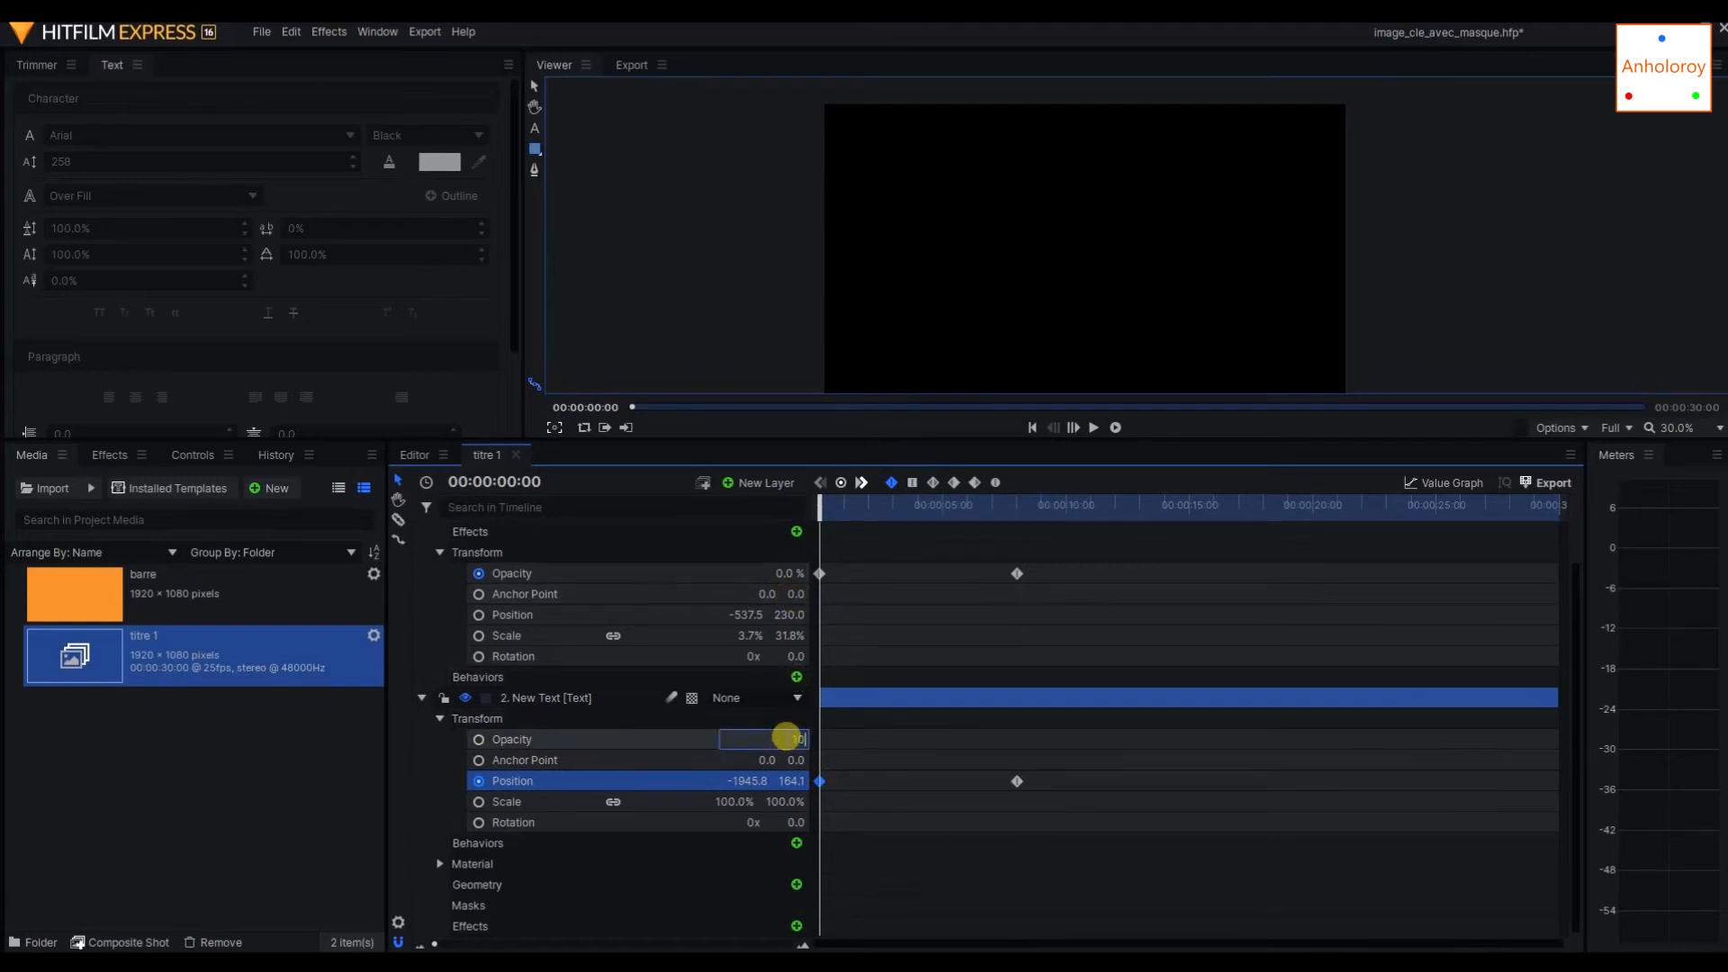
pyautogui.press('Return')
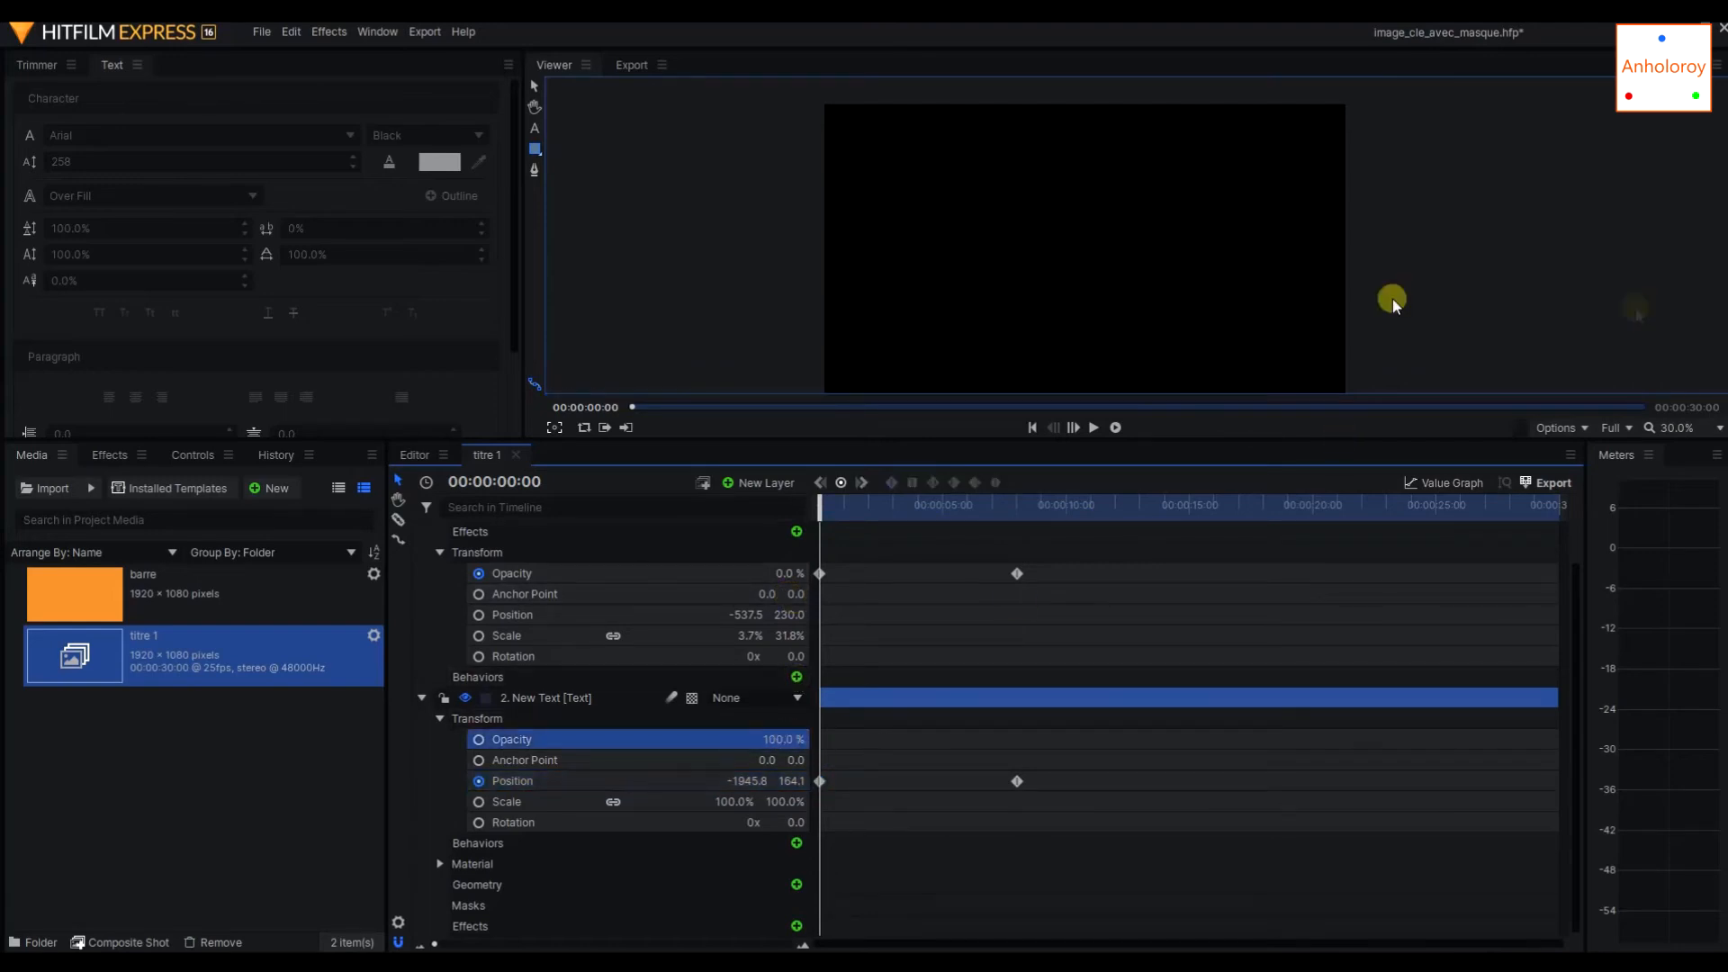
pyautogui.moveTo(817, 506); pyautogui.dragTo(681, 555)
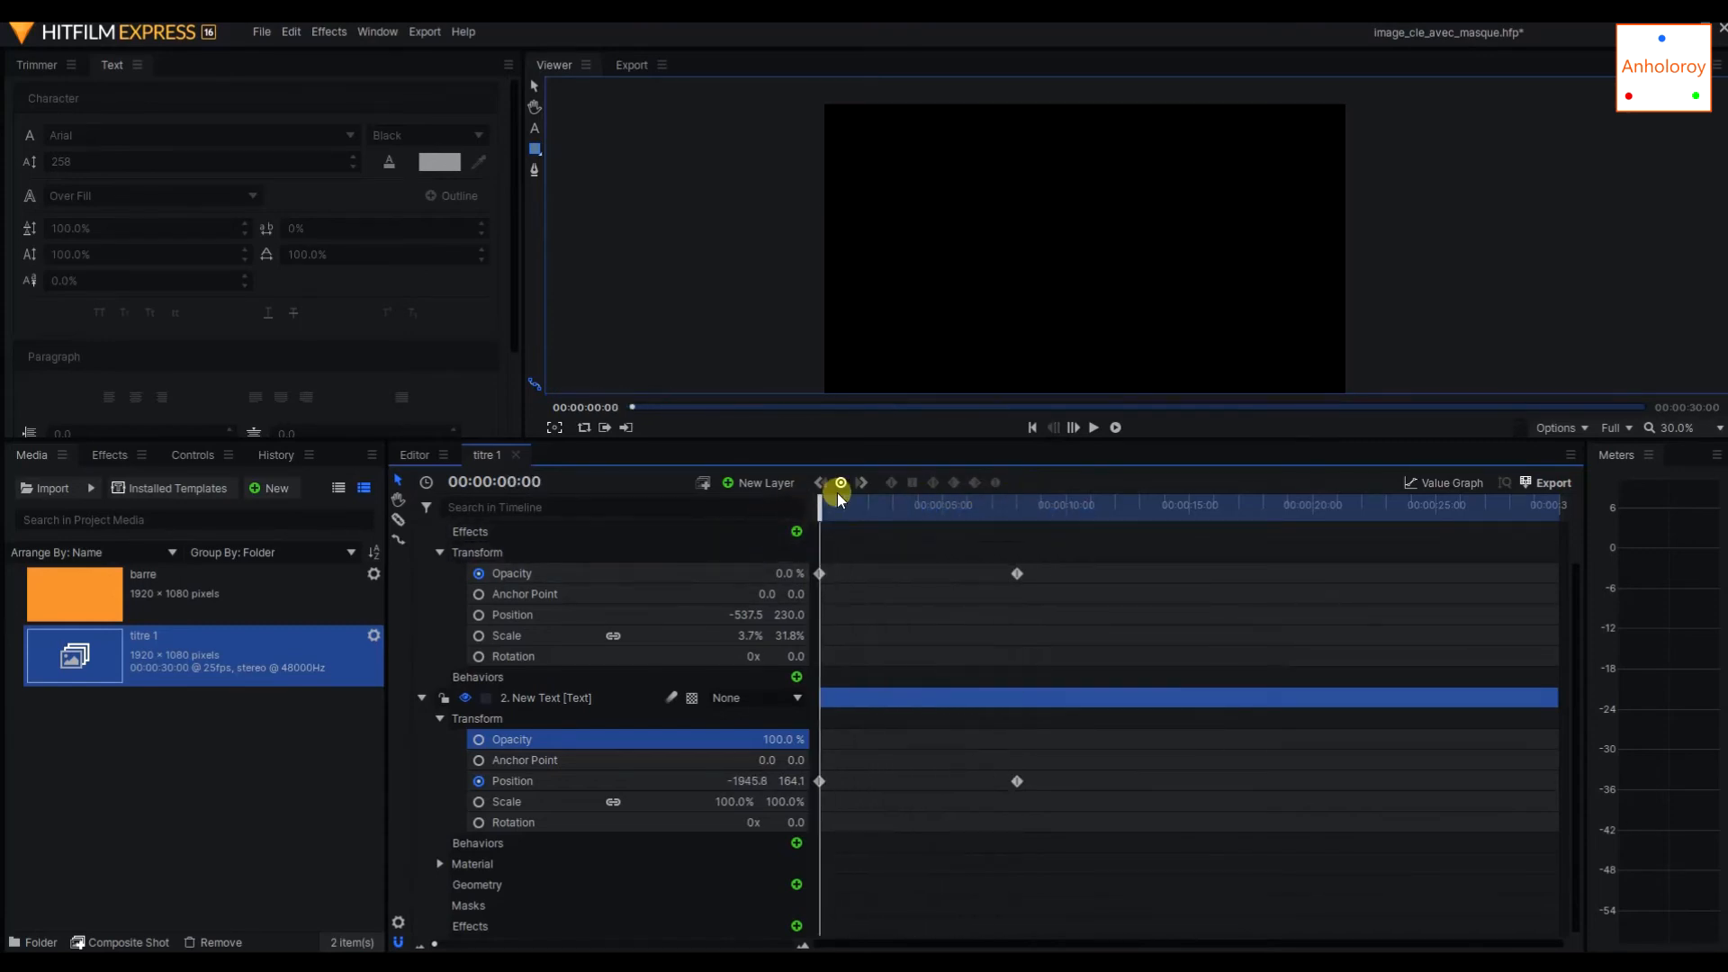
pyautogui.moveTo(823, 512); pyautogui.dragTo(1021, 512)
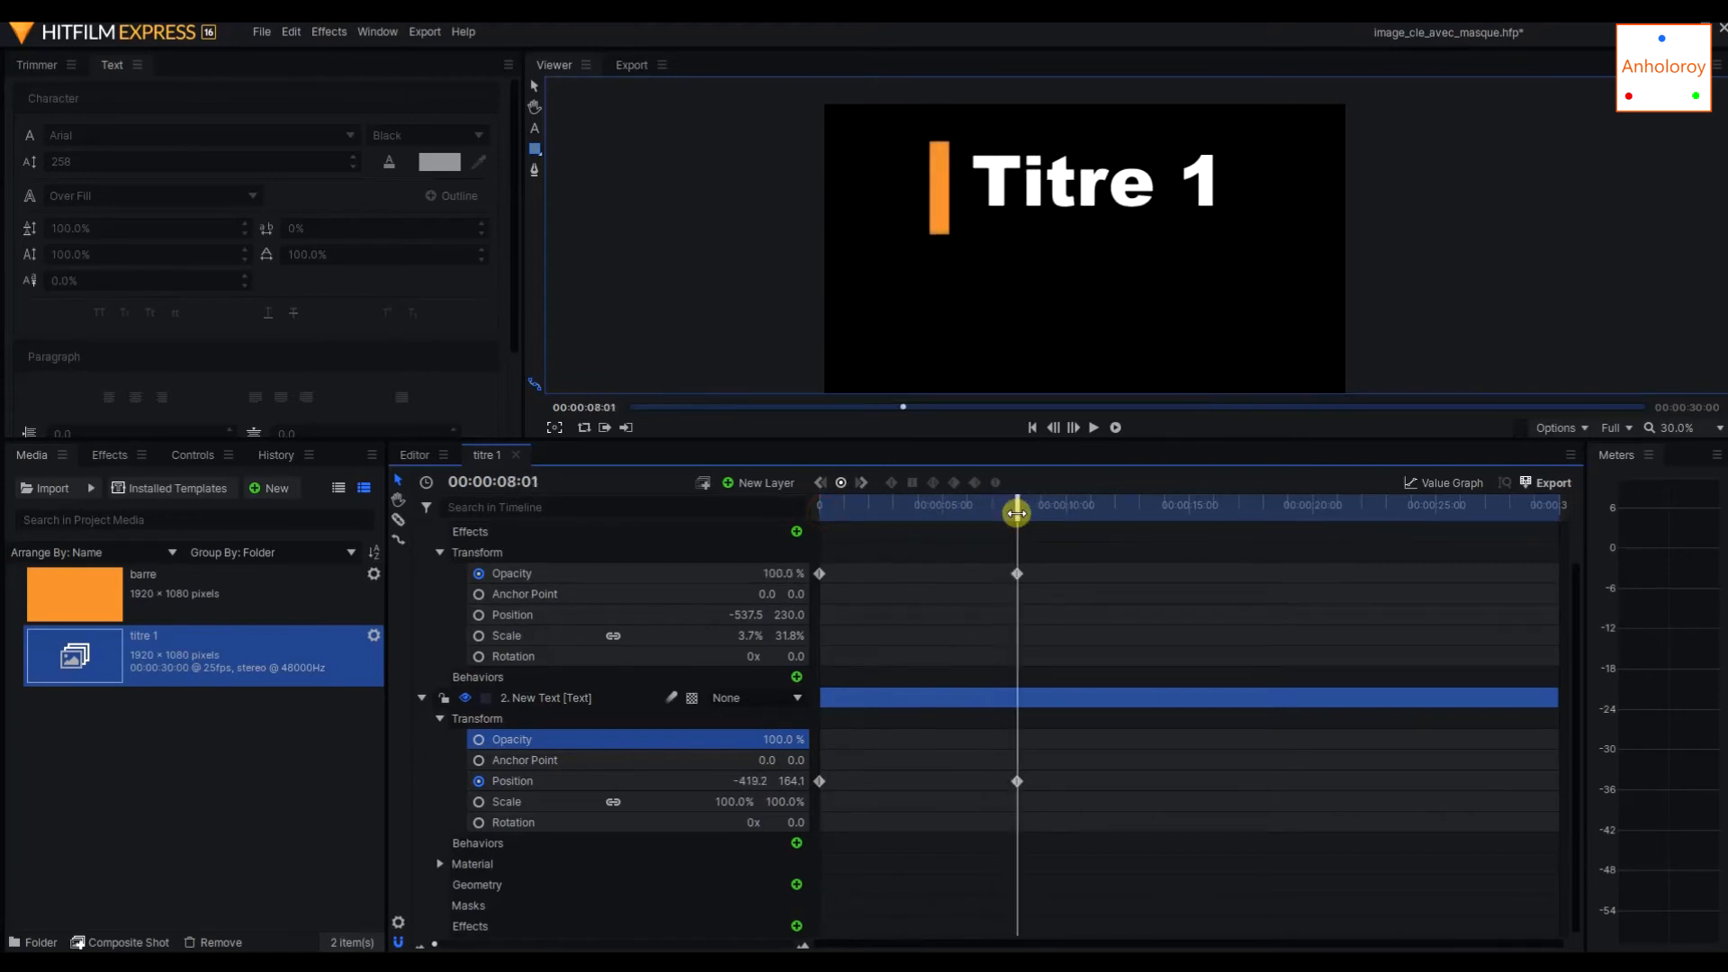
# Try a large rectangular mask around the whole title beside the orange bar, and delete it.
pyautogui.click(534, 151)
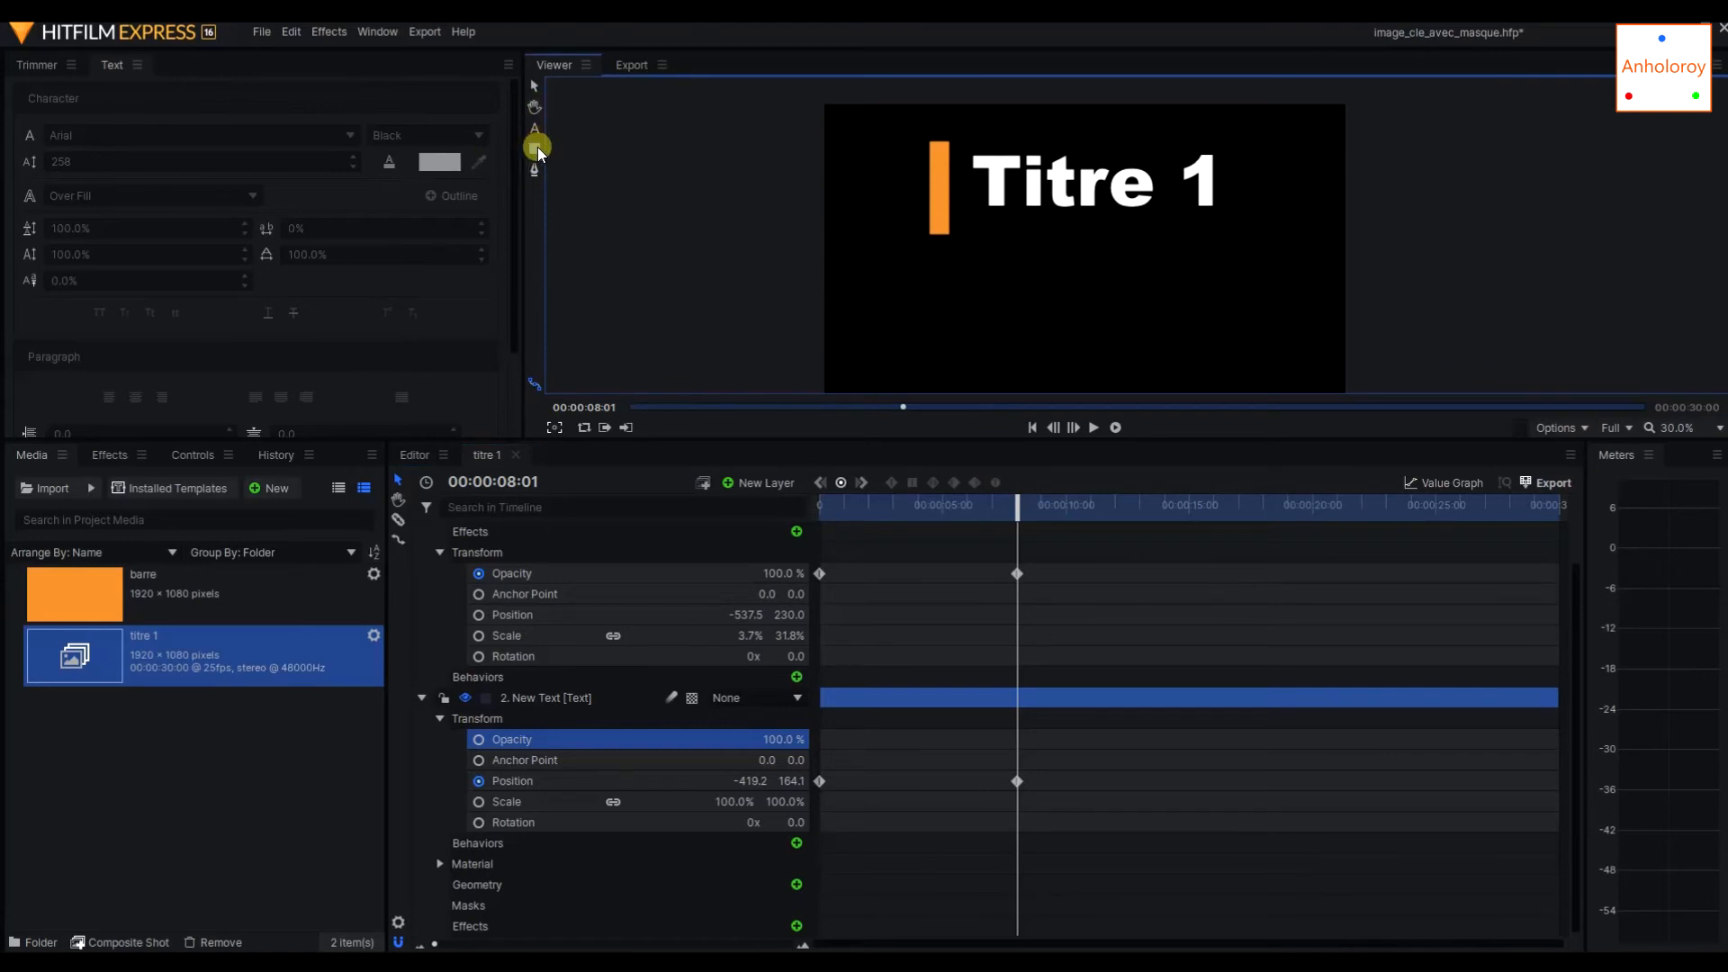
pyautogui.click(536, 141)
pyautogui.click(536, 150)
pyautogui.moveTo(951, 102)
pyautogui.mouseDown()
pyautogui.moveTo(1053, 252)
pyautogui.moveTo(1299, 262)
pyautogui.mouseUp()
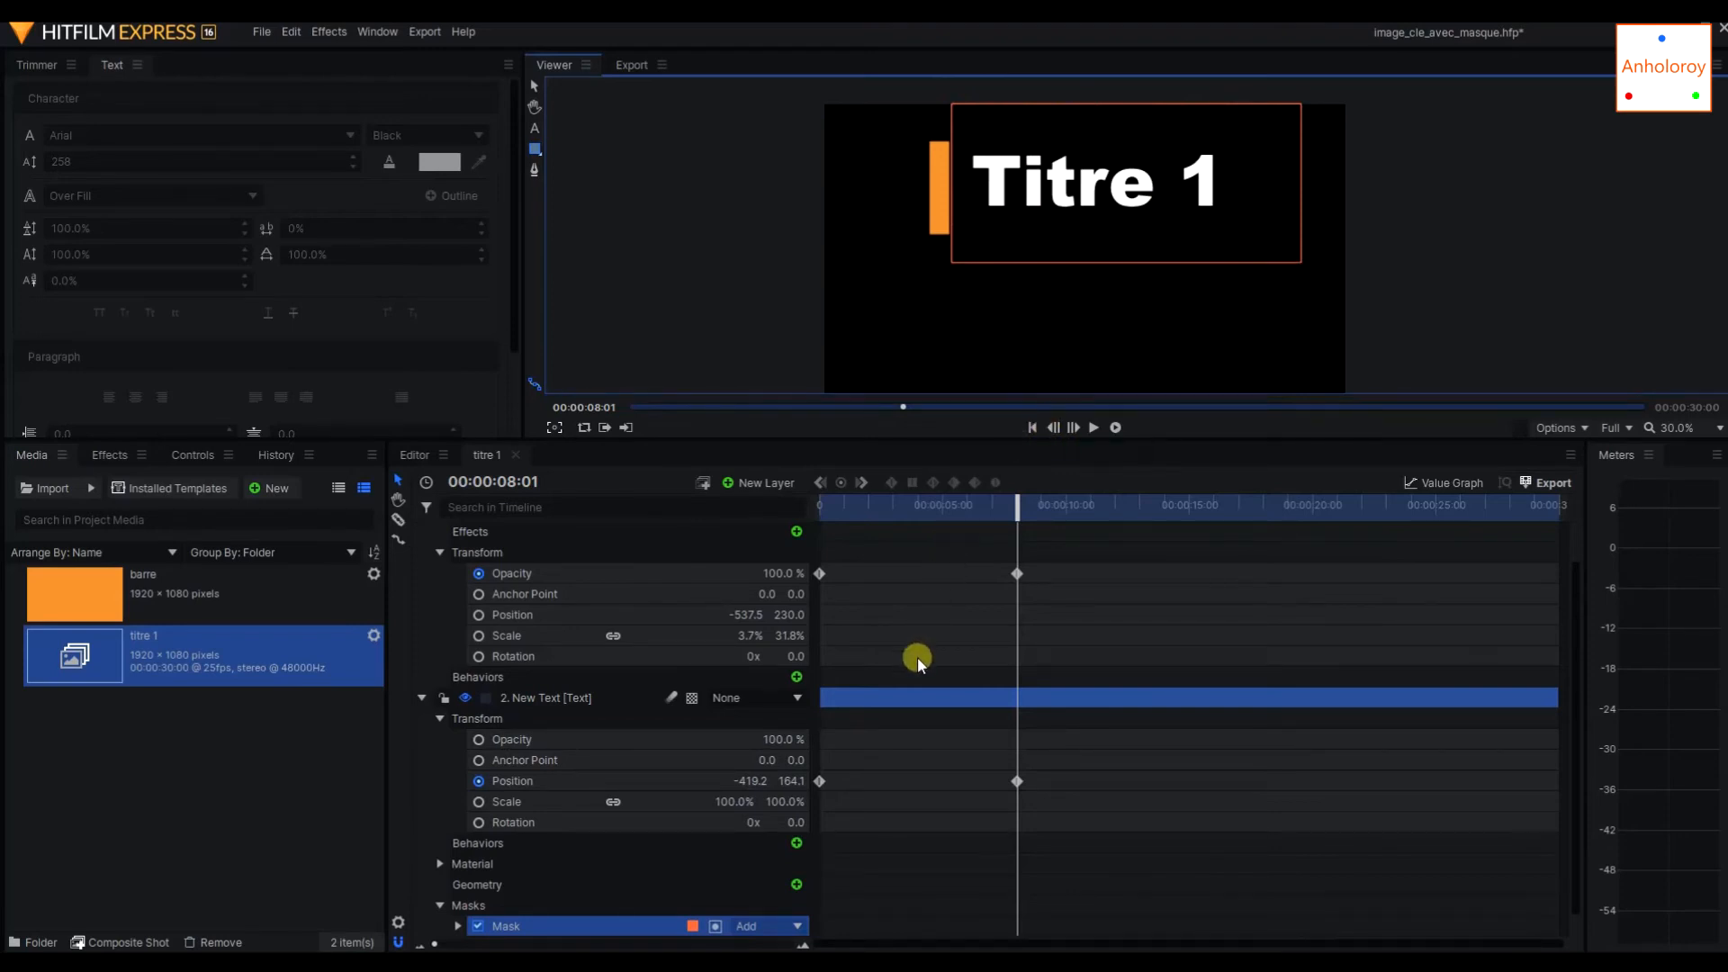
pyautogui.scroll(-1, 932, 699)
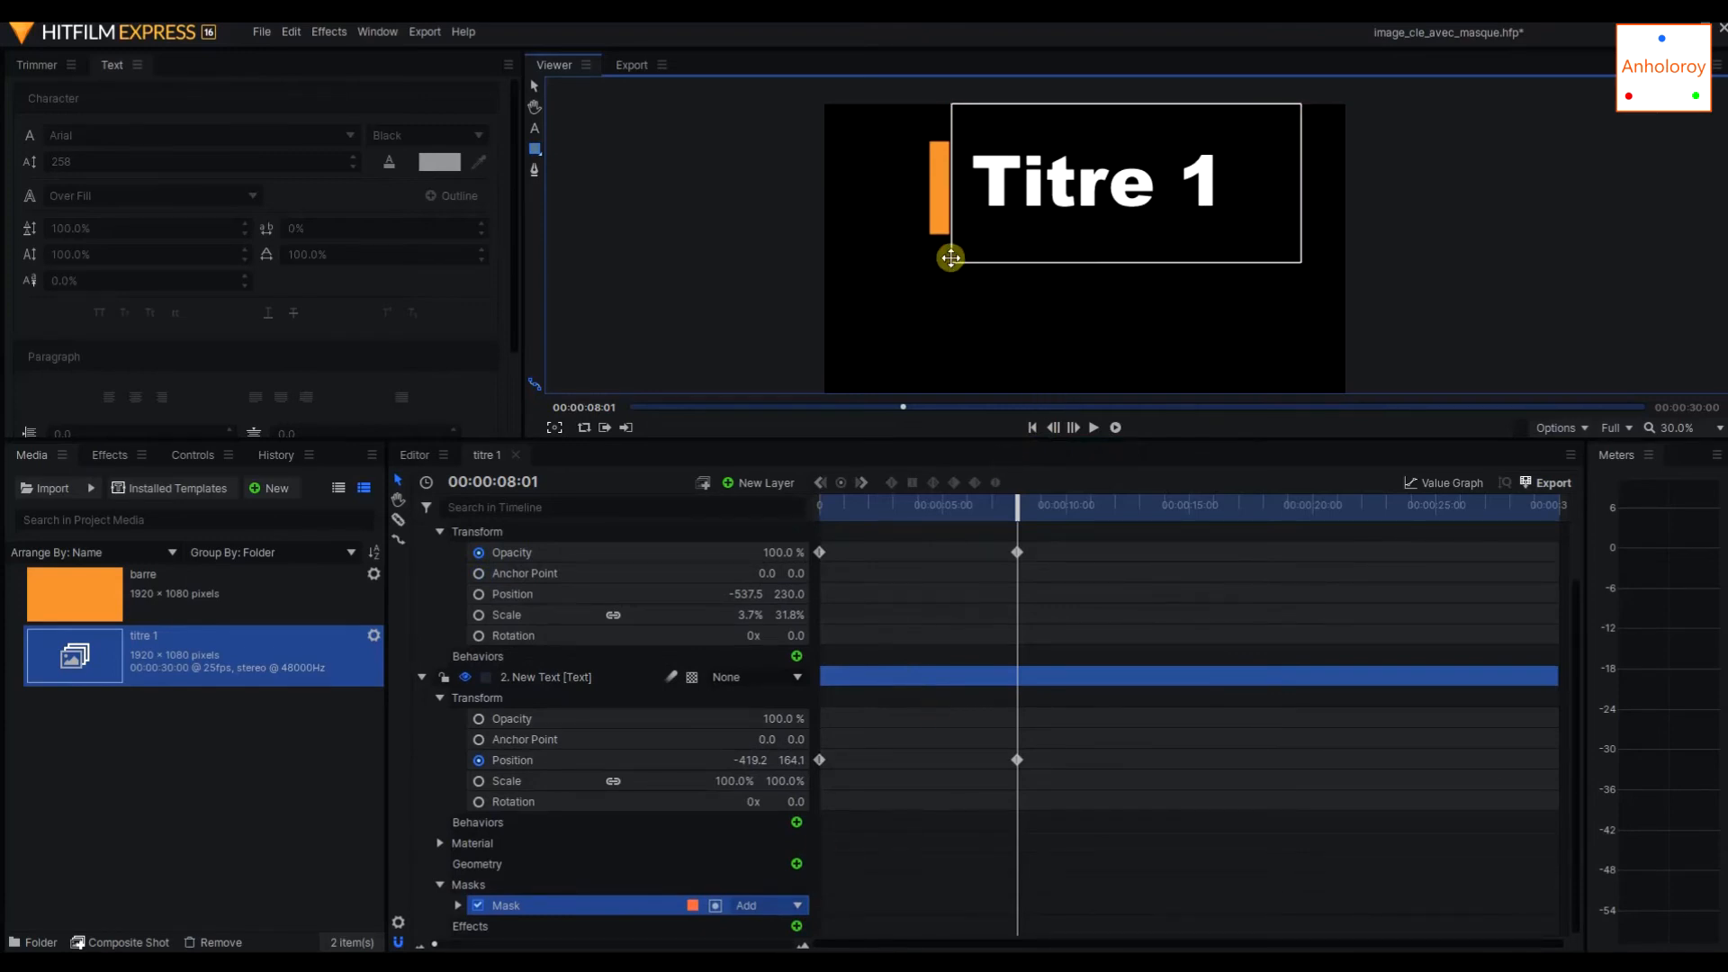
pyautogui.press('Delete')
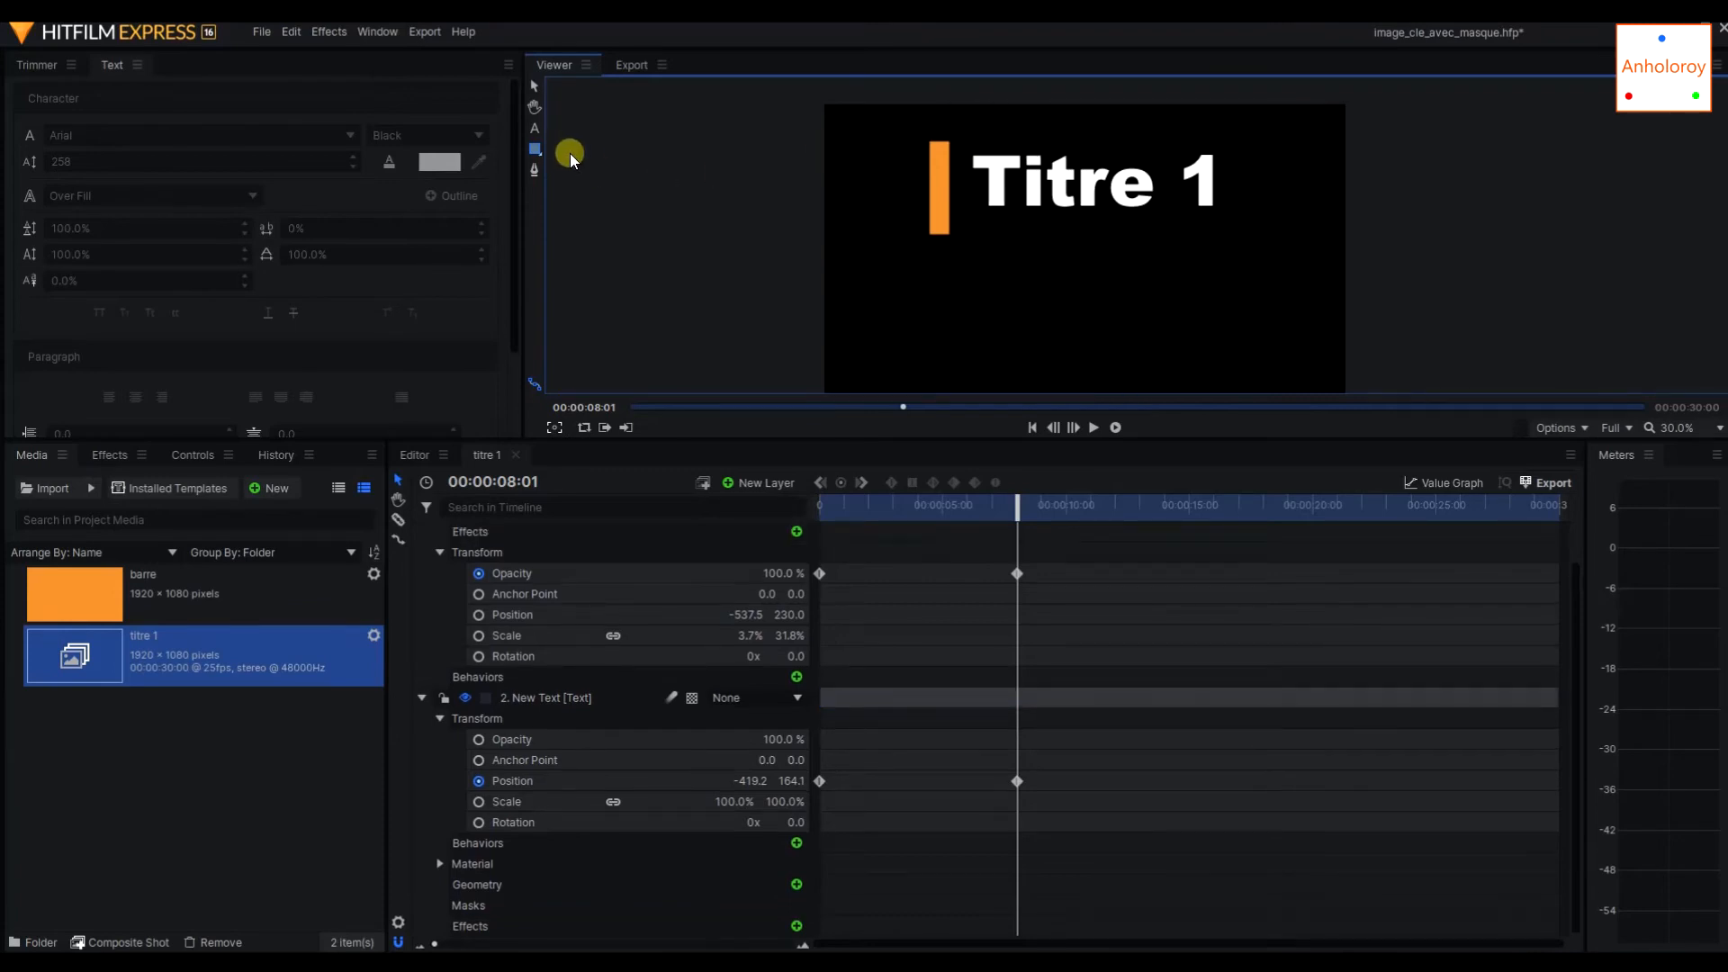
# Try a small rectangular mask over the first letters of the title, and delete it.
pyautogui.moveTo(983, 137); pyautogui.dragTo(1049, 223)
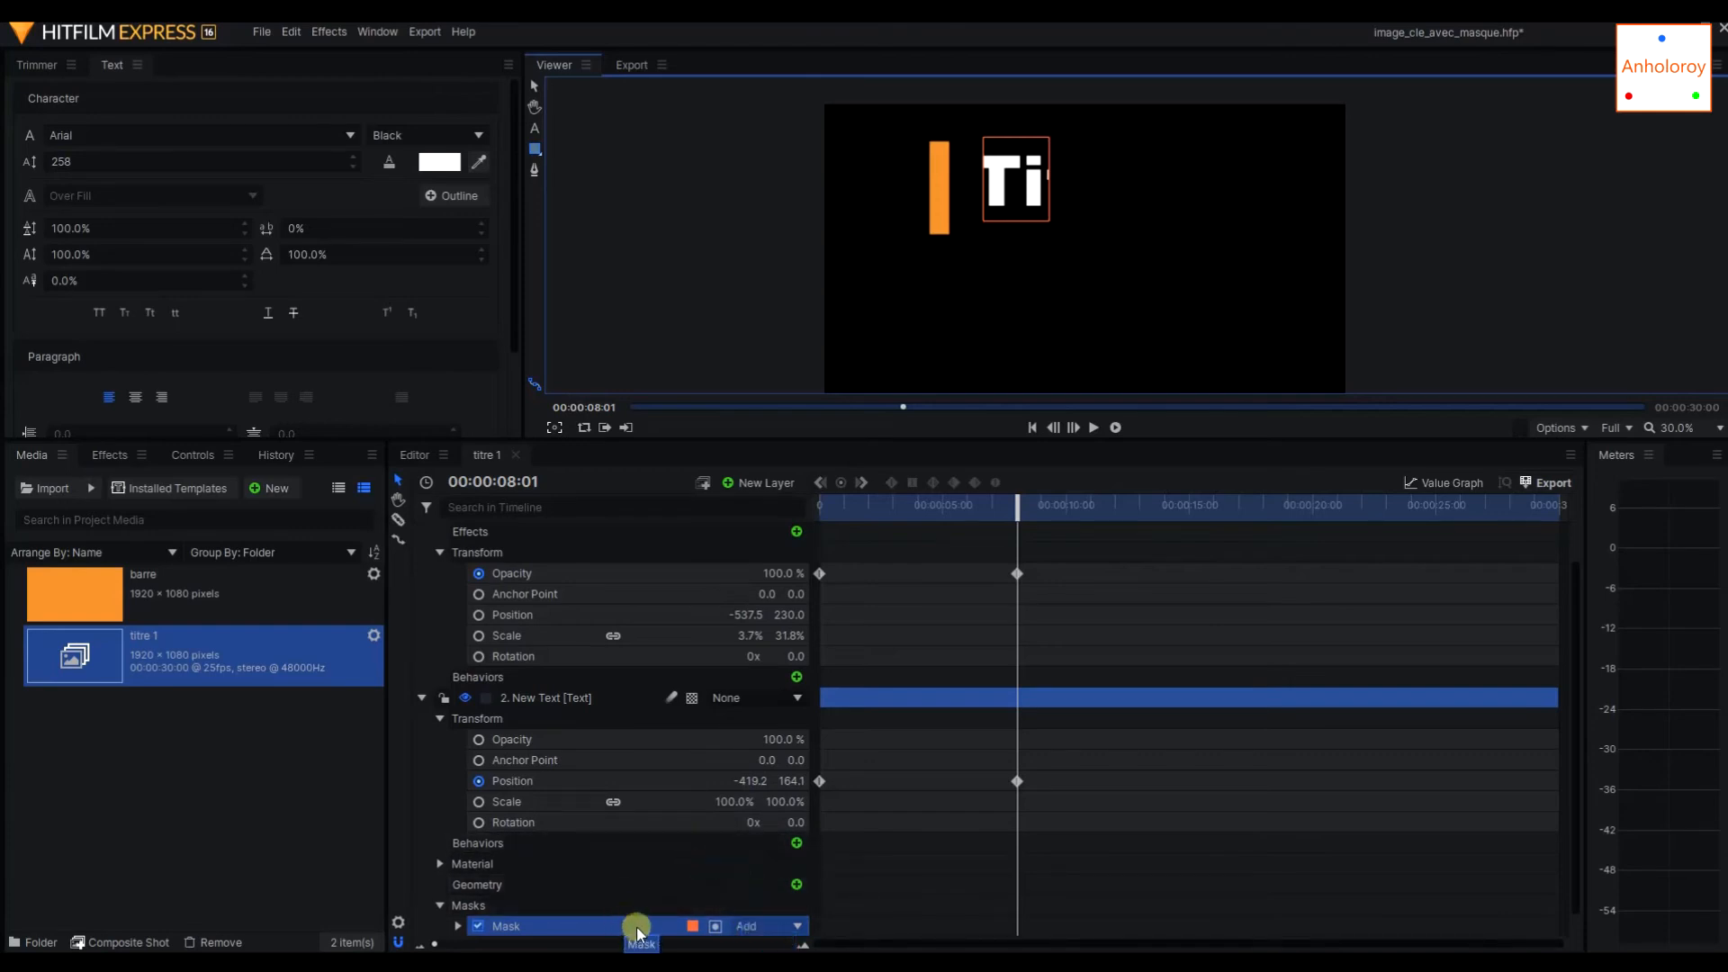
pyautogui.scroll(-1, 570, 849)
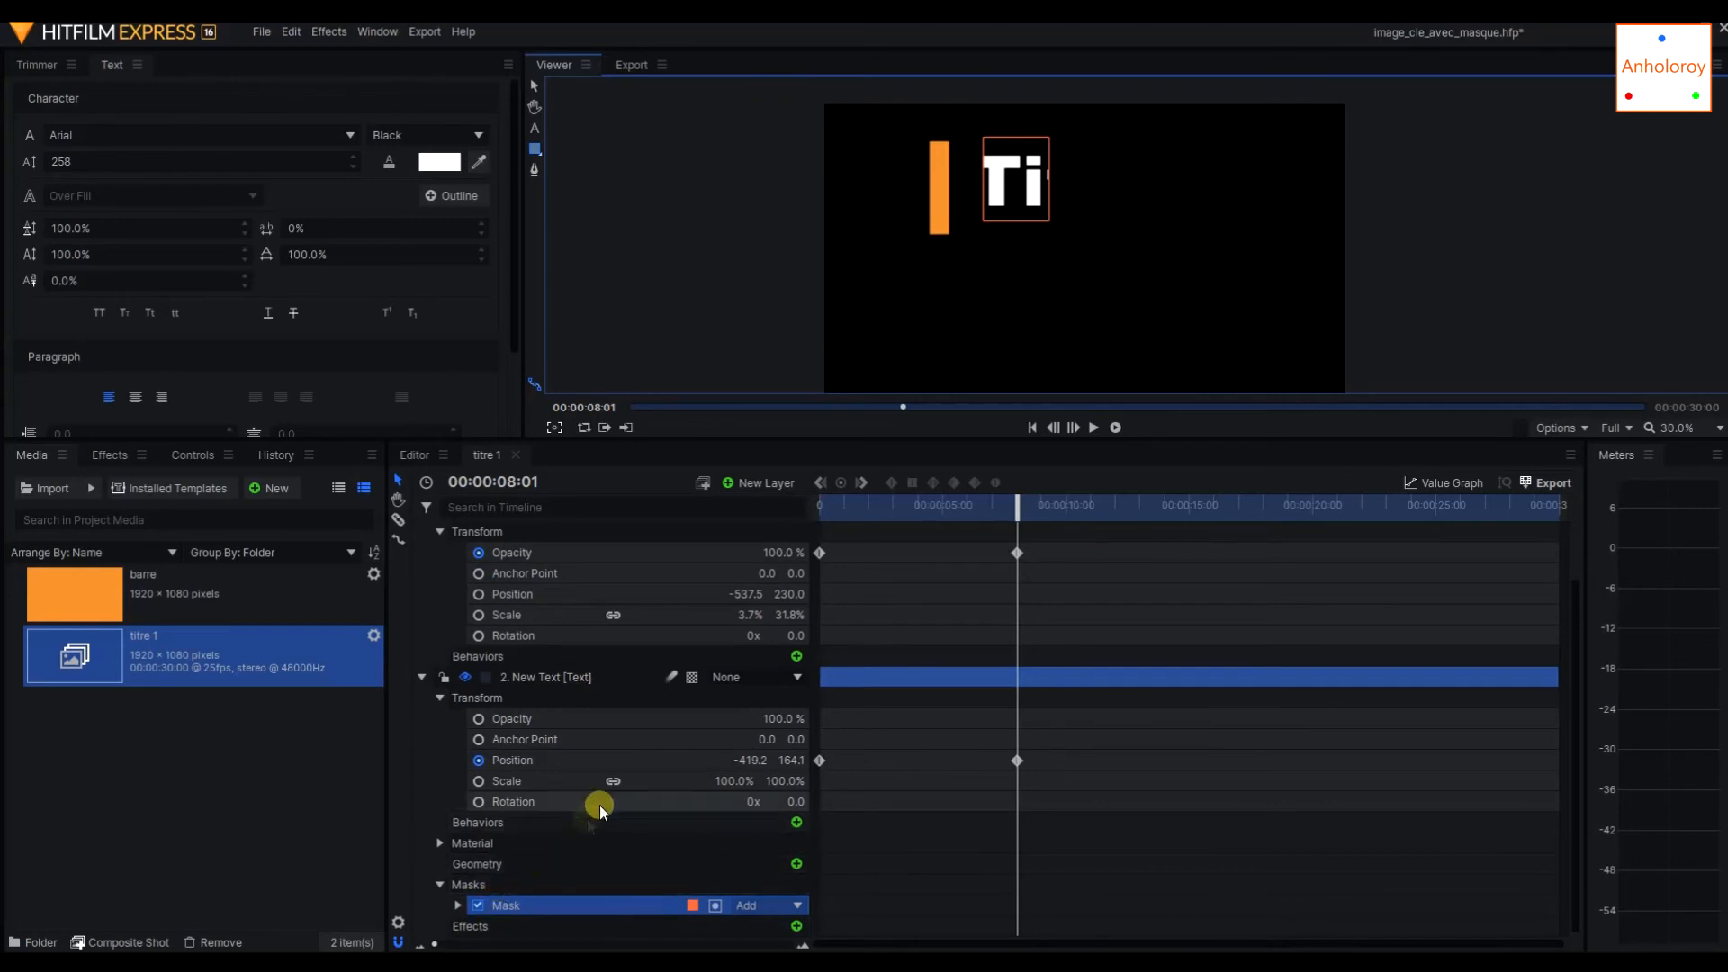
pyautogui.press('Delete')
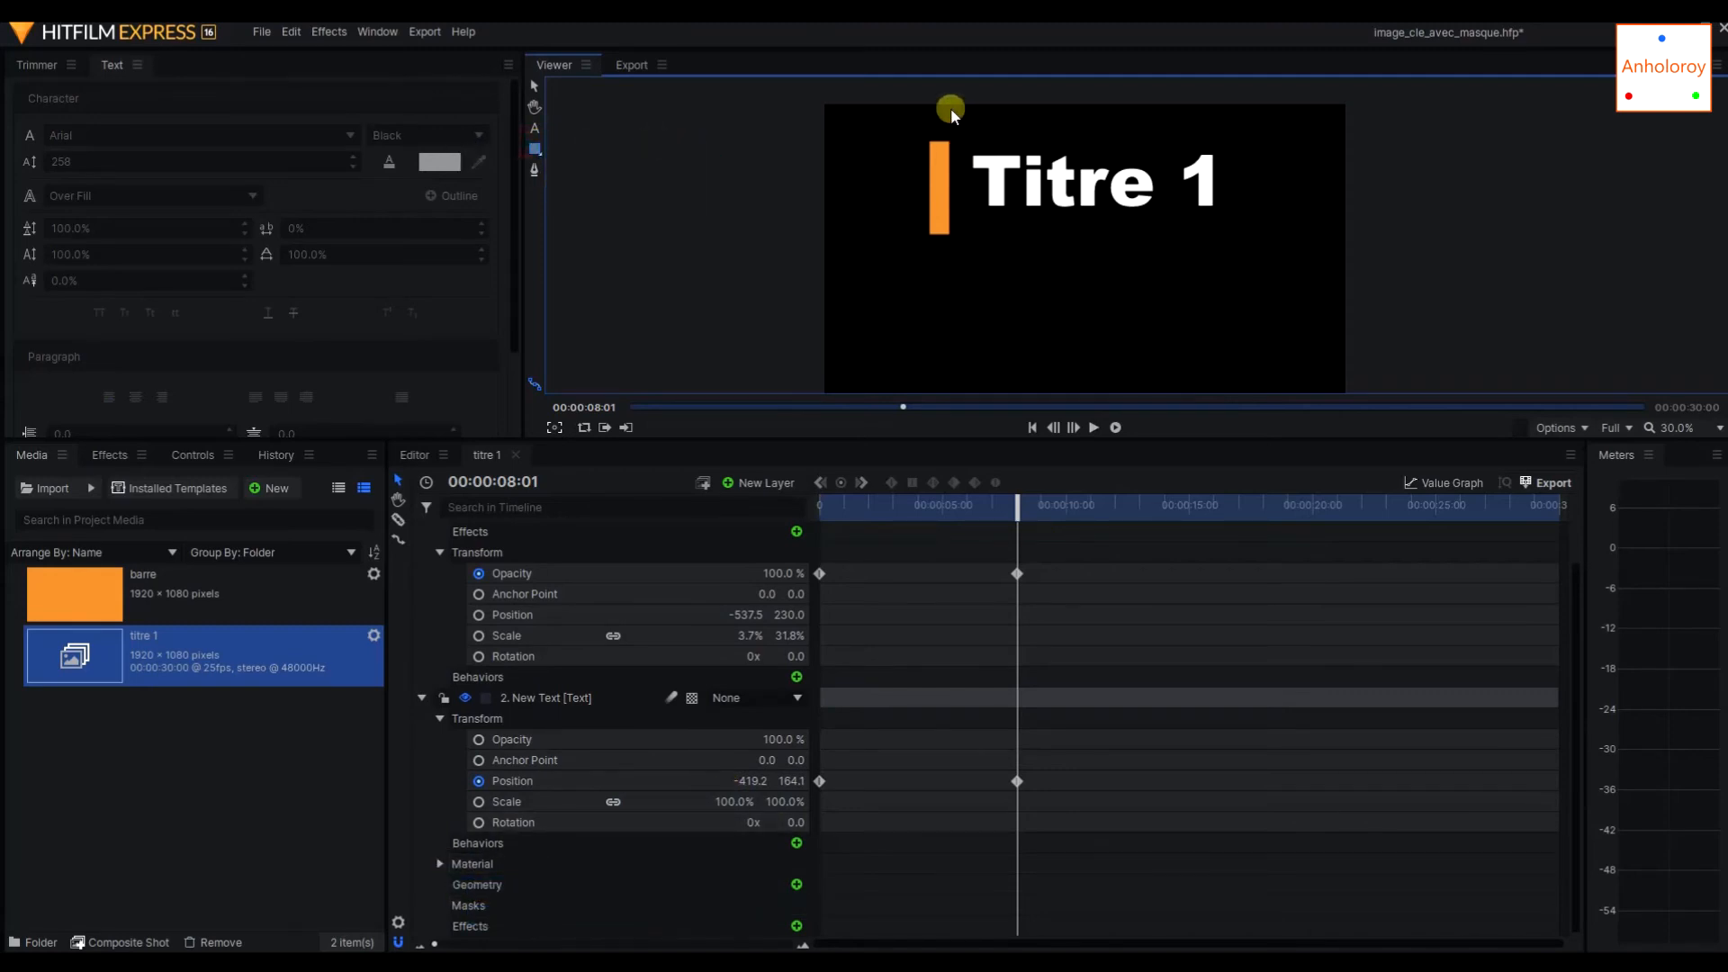
# Select the title text and draw a rectangular mask around it, starting just beside the orange bar.
pyautogui.moveTo(950, 106); pyautogui.dragTo(980, 178)
pyautogui.moveTo(951, 106); pyautogui.dragTo(964, 148)
pyautogui.click(536, 87)
pyautogui.click(1025, 171)
pyautogui.click(533, 151)
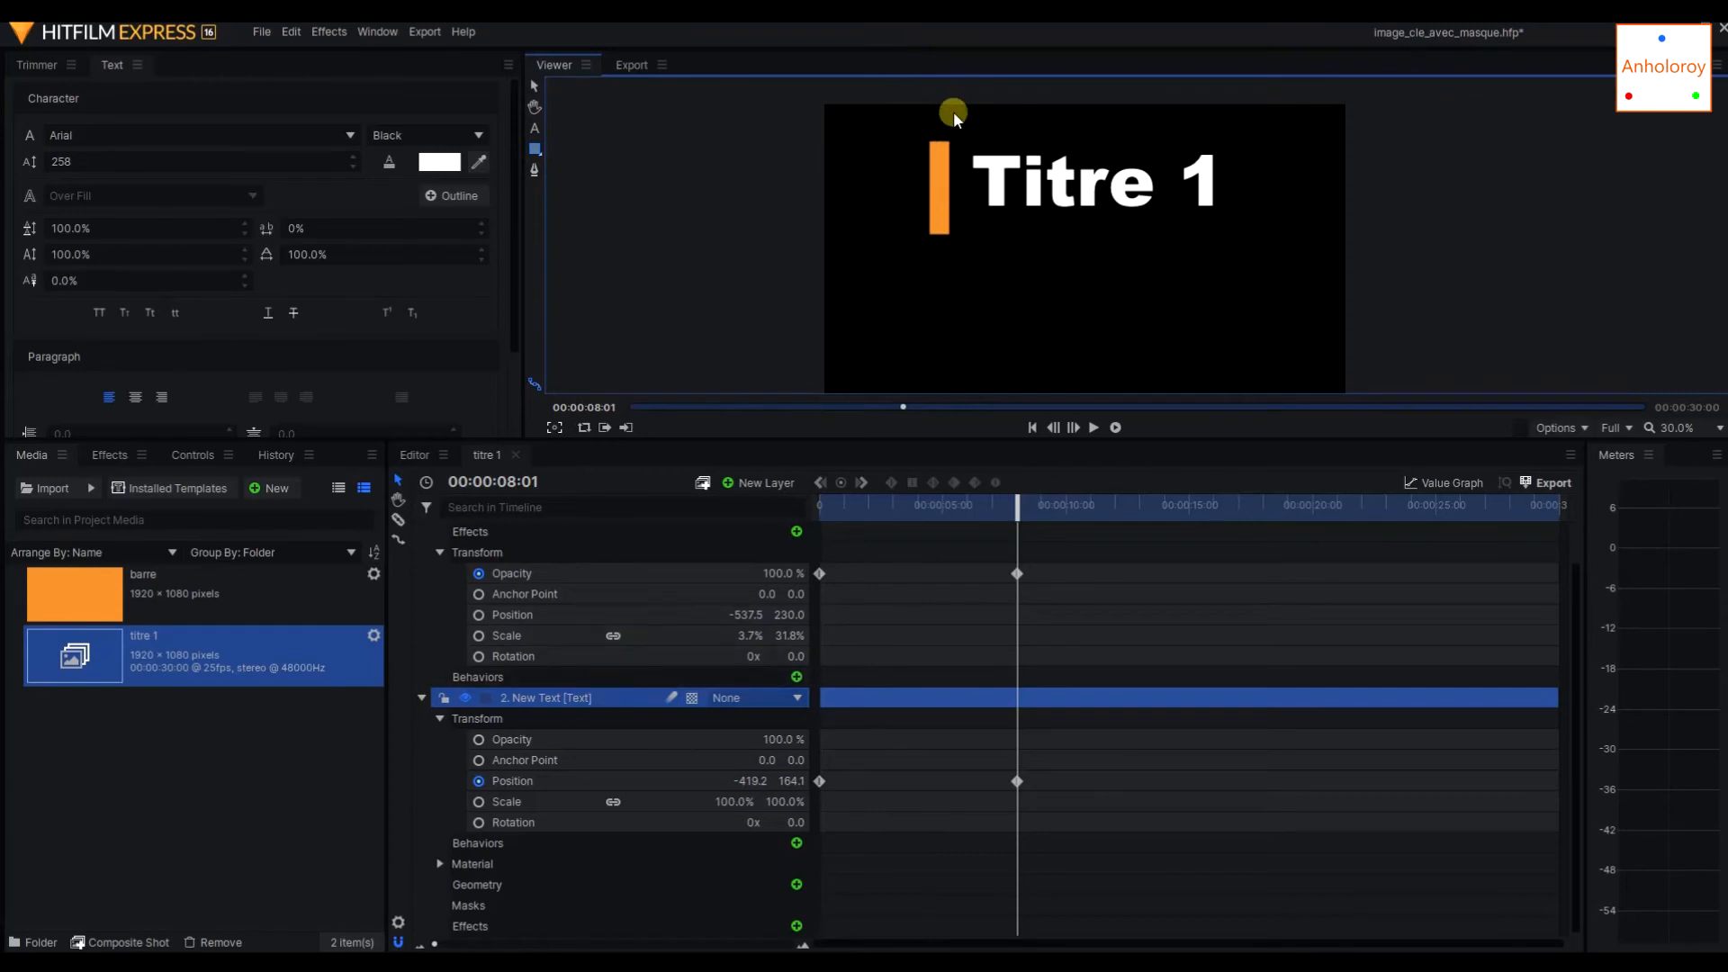
pyautogui.moveTo(957, 108); pyautogui.dragTo(1308, 261)
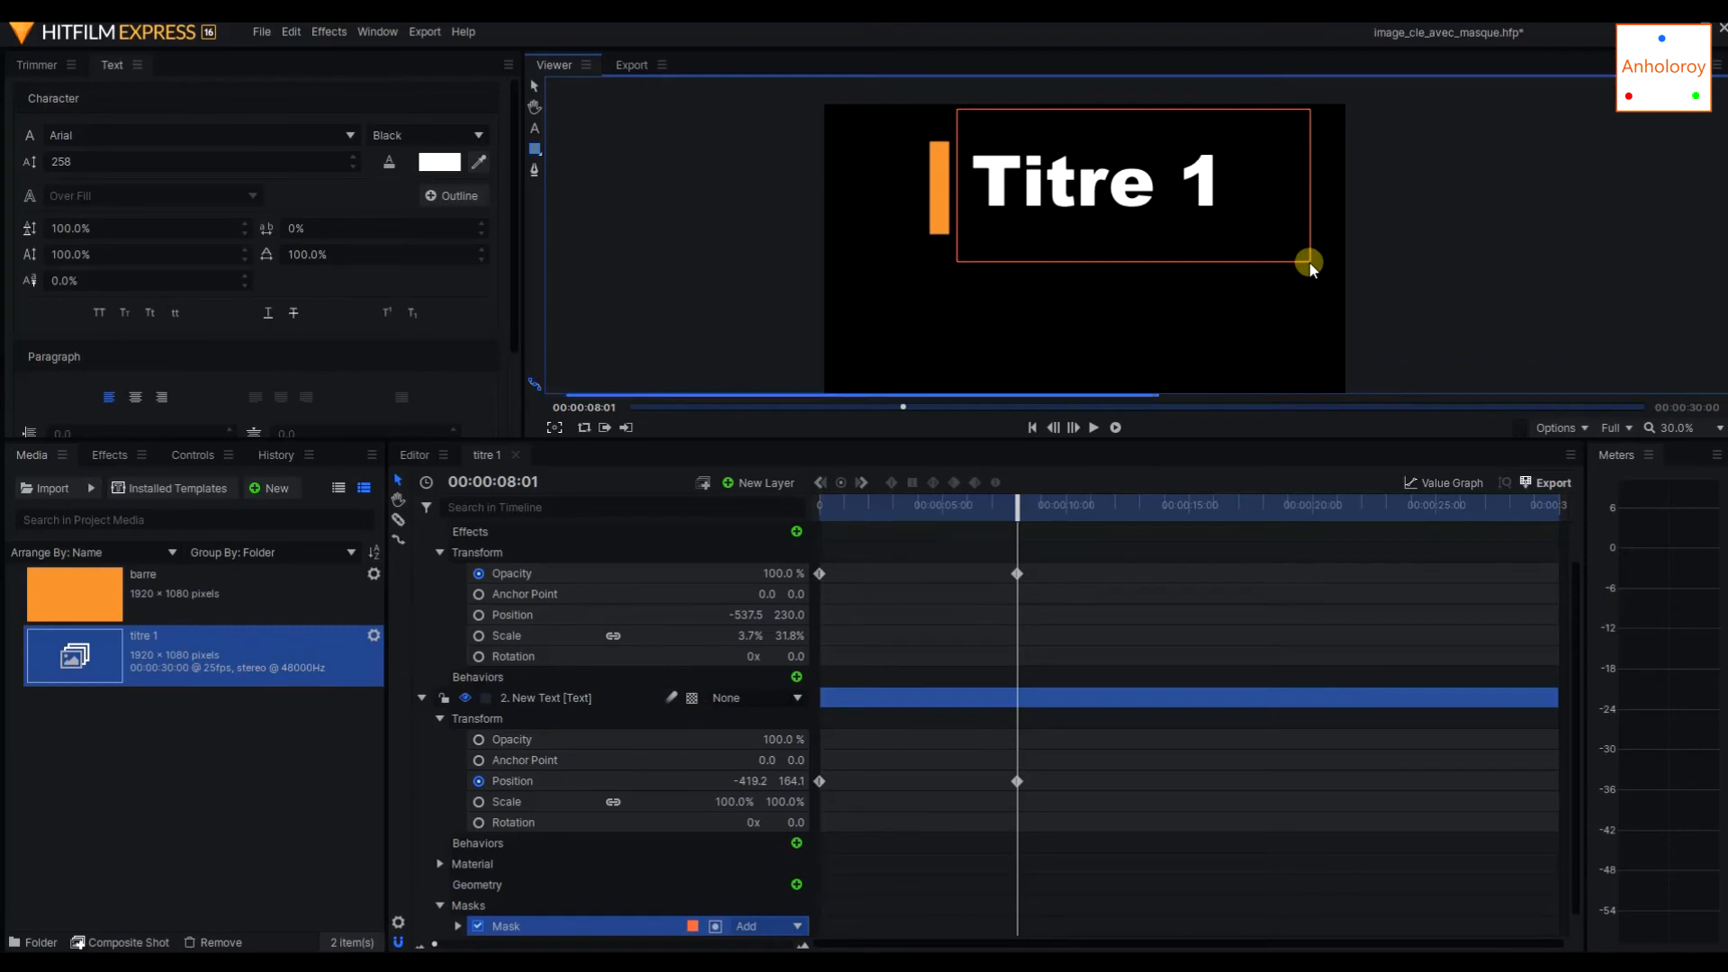
# Add a position keyframe to the text layer's mask at 00:00:08:01.
pyautogui.moveTo(1577, 572); pyautogui.dragTo(1577, 591)
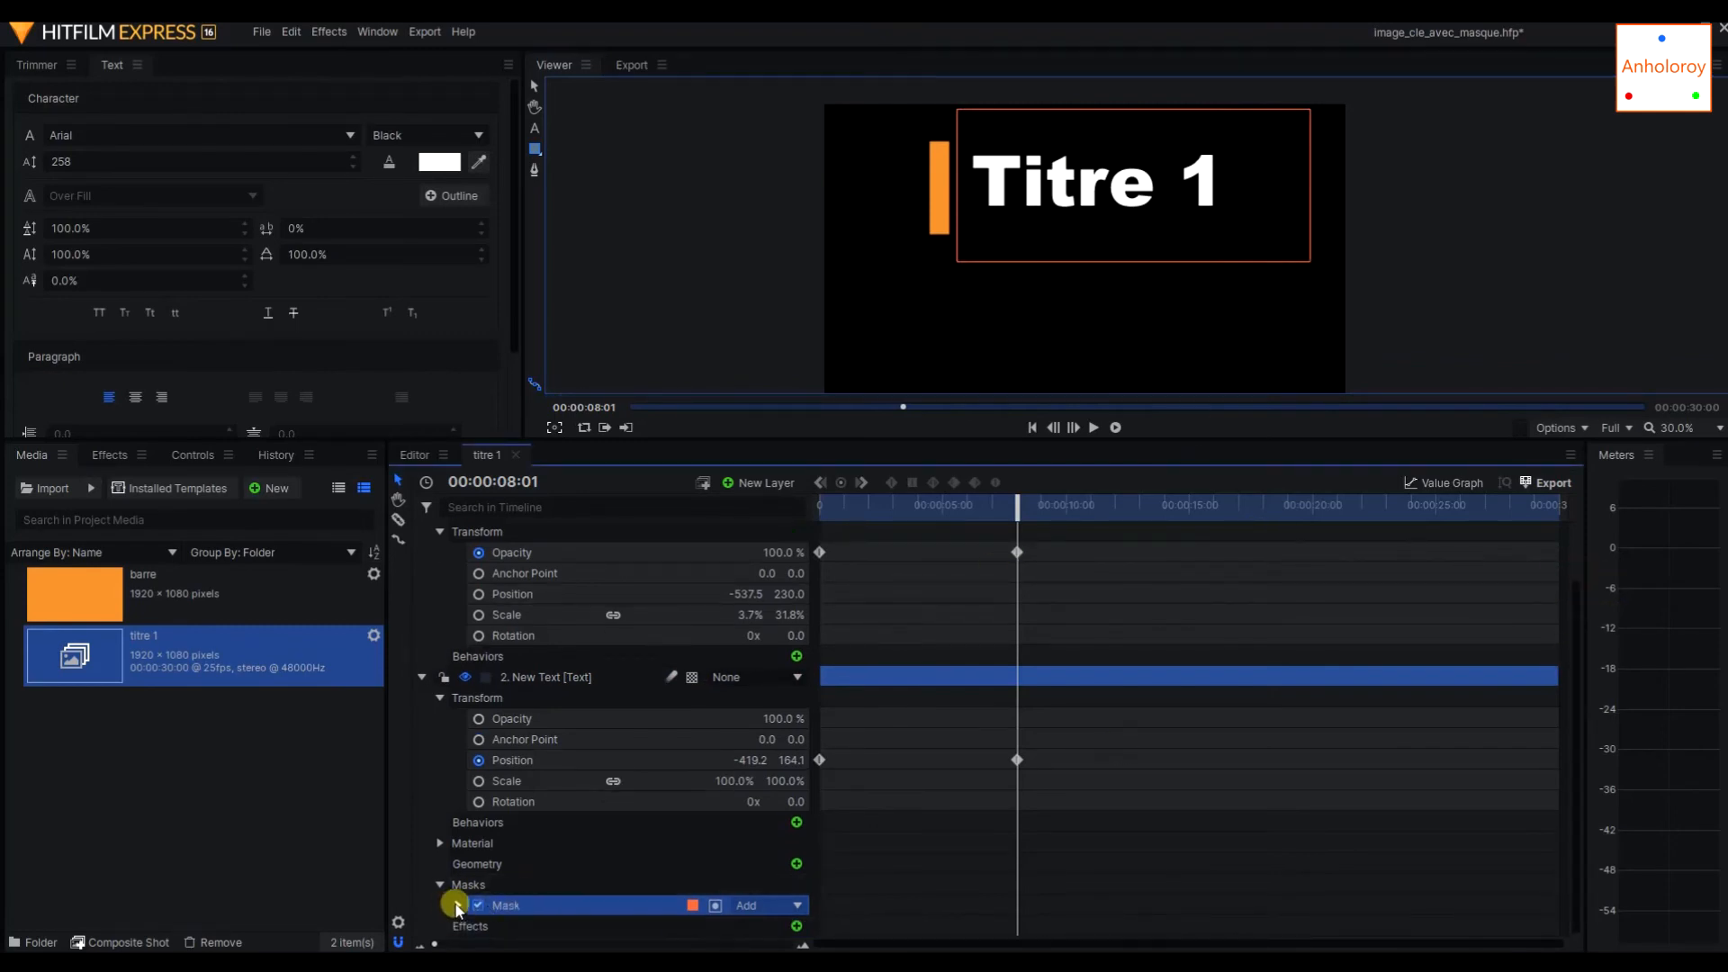
pyautogui.scroll(-1, 479, 889)
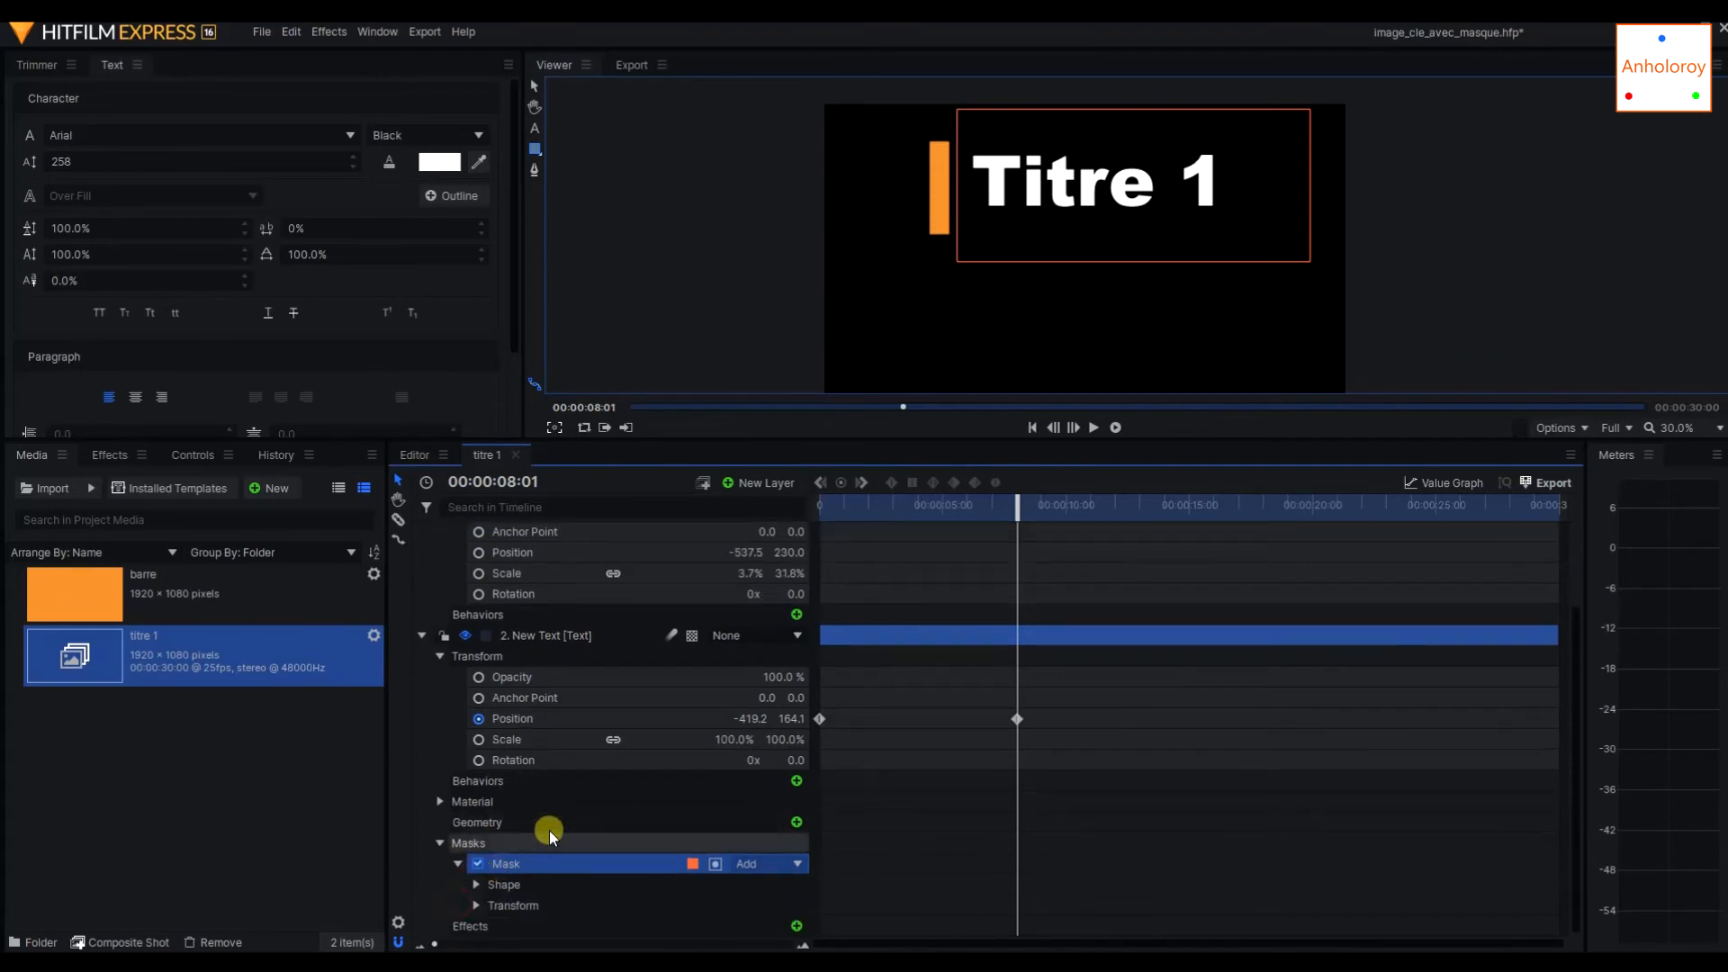
pyautogui.click(476, 905)
pyautogui.scroll(-3, 629, 828)
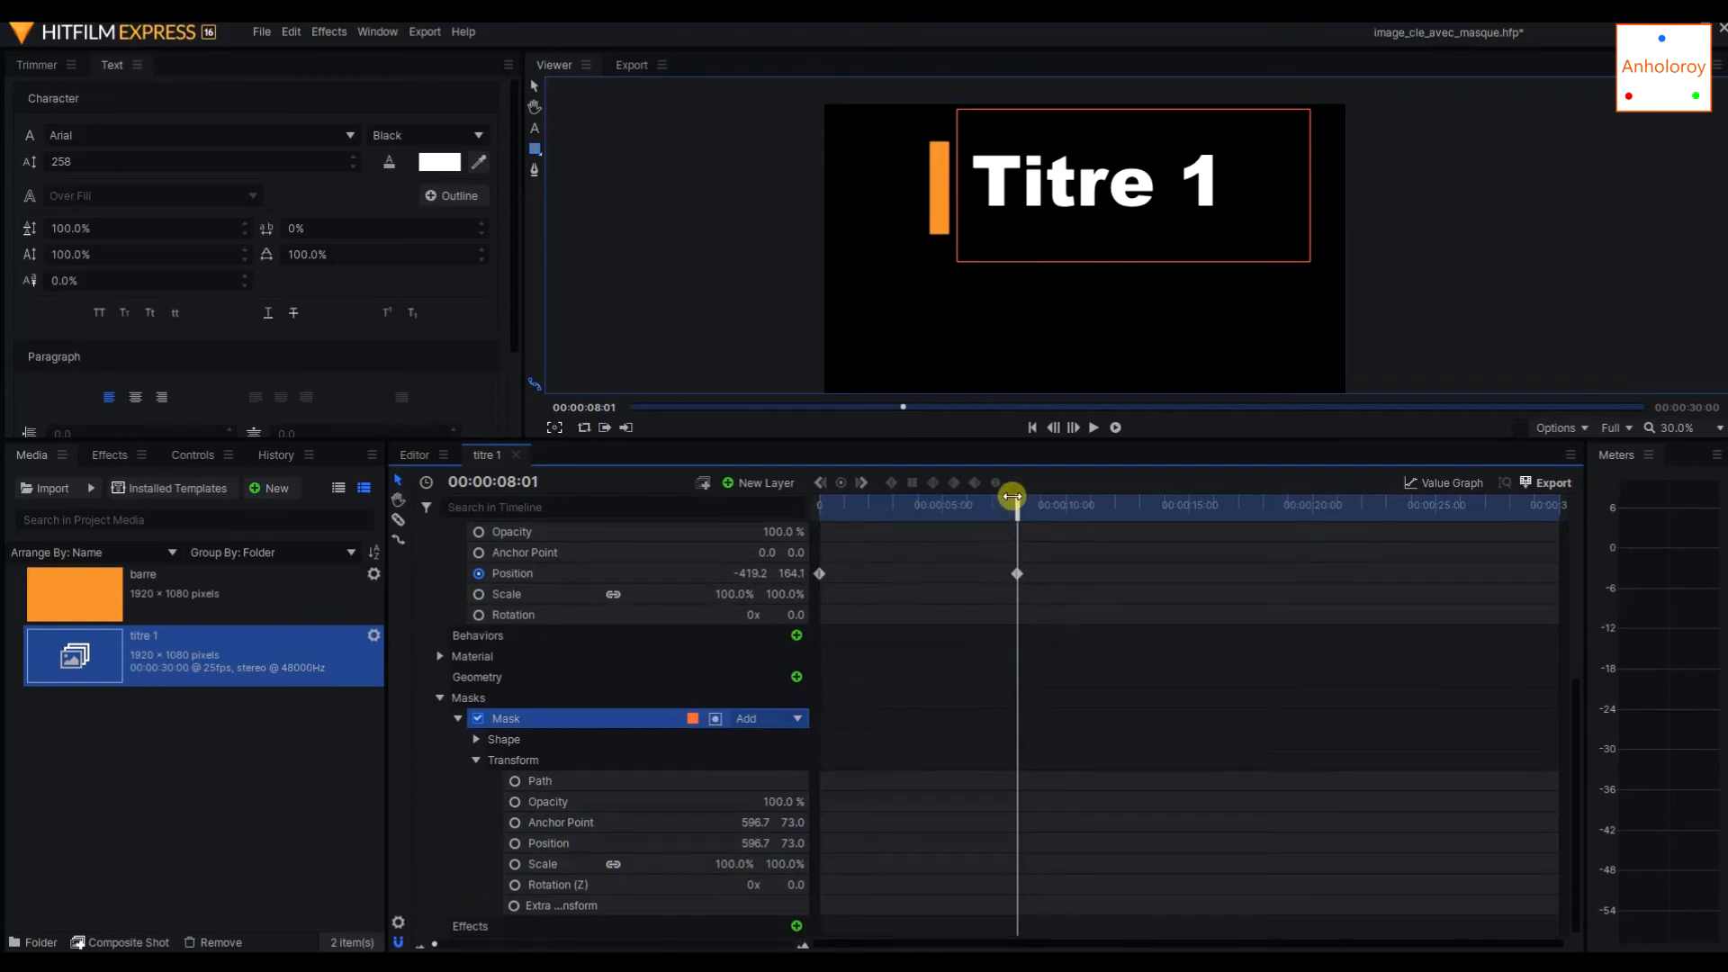
pyautogui.moveTo(1014, 495); pyautogui.dragTo(1015, 541)
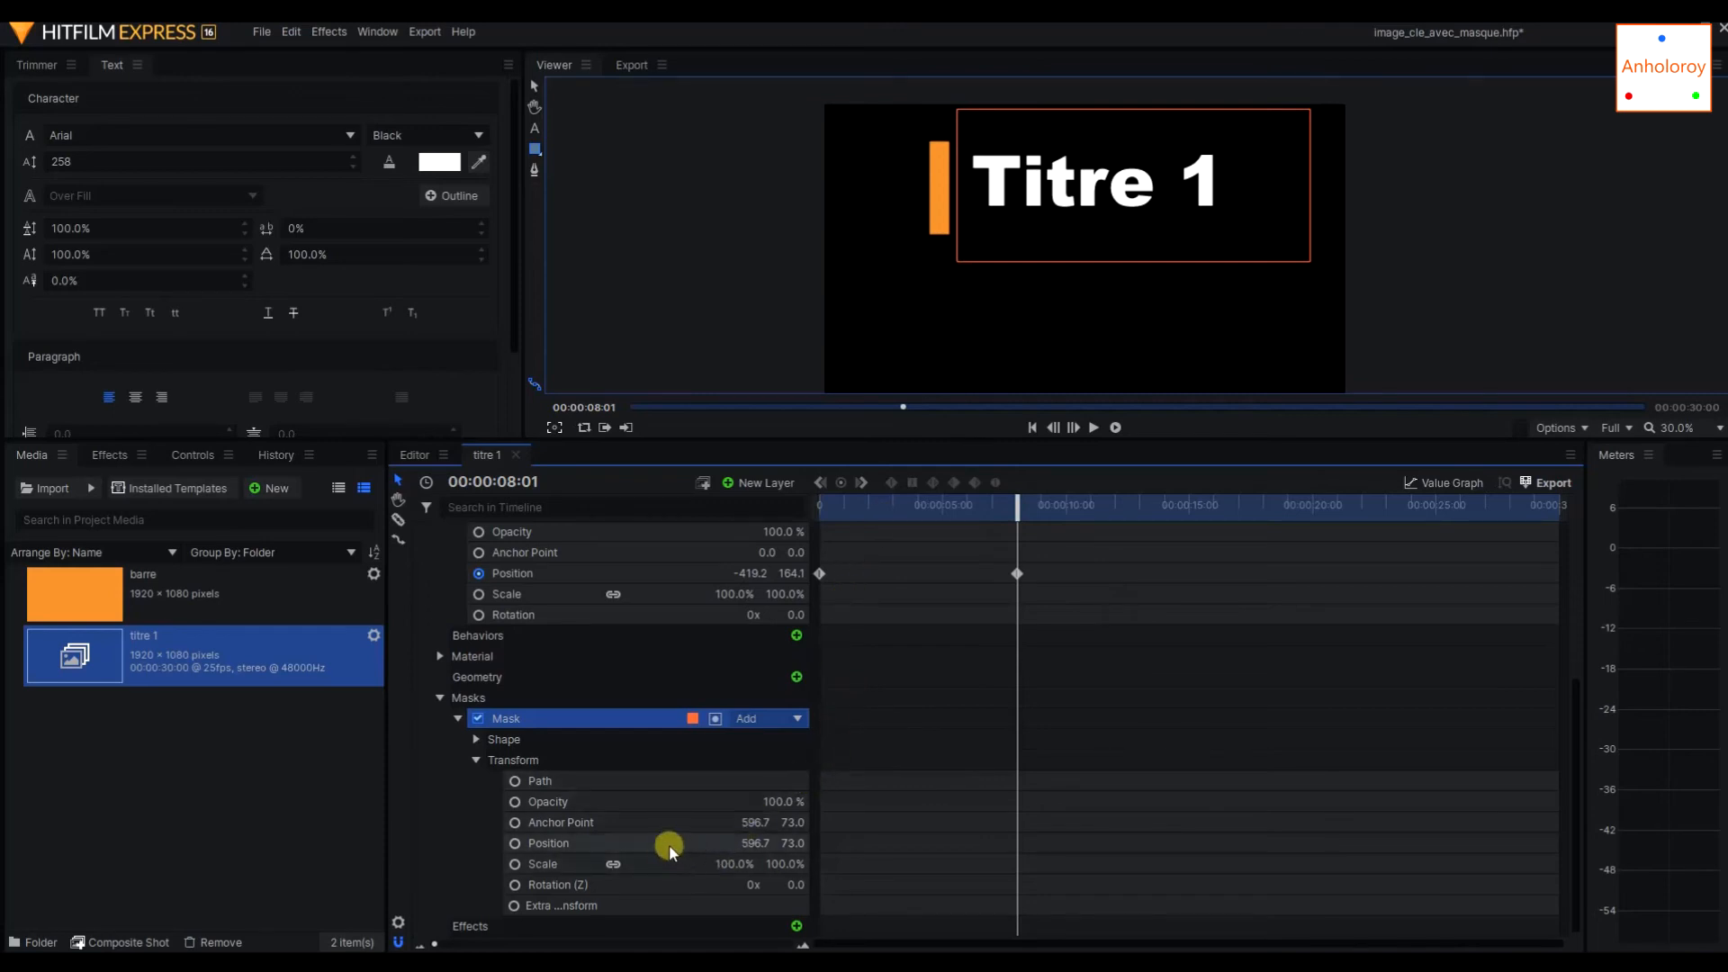
pyautogui.click(589, 841)
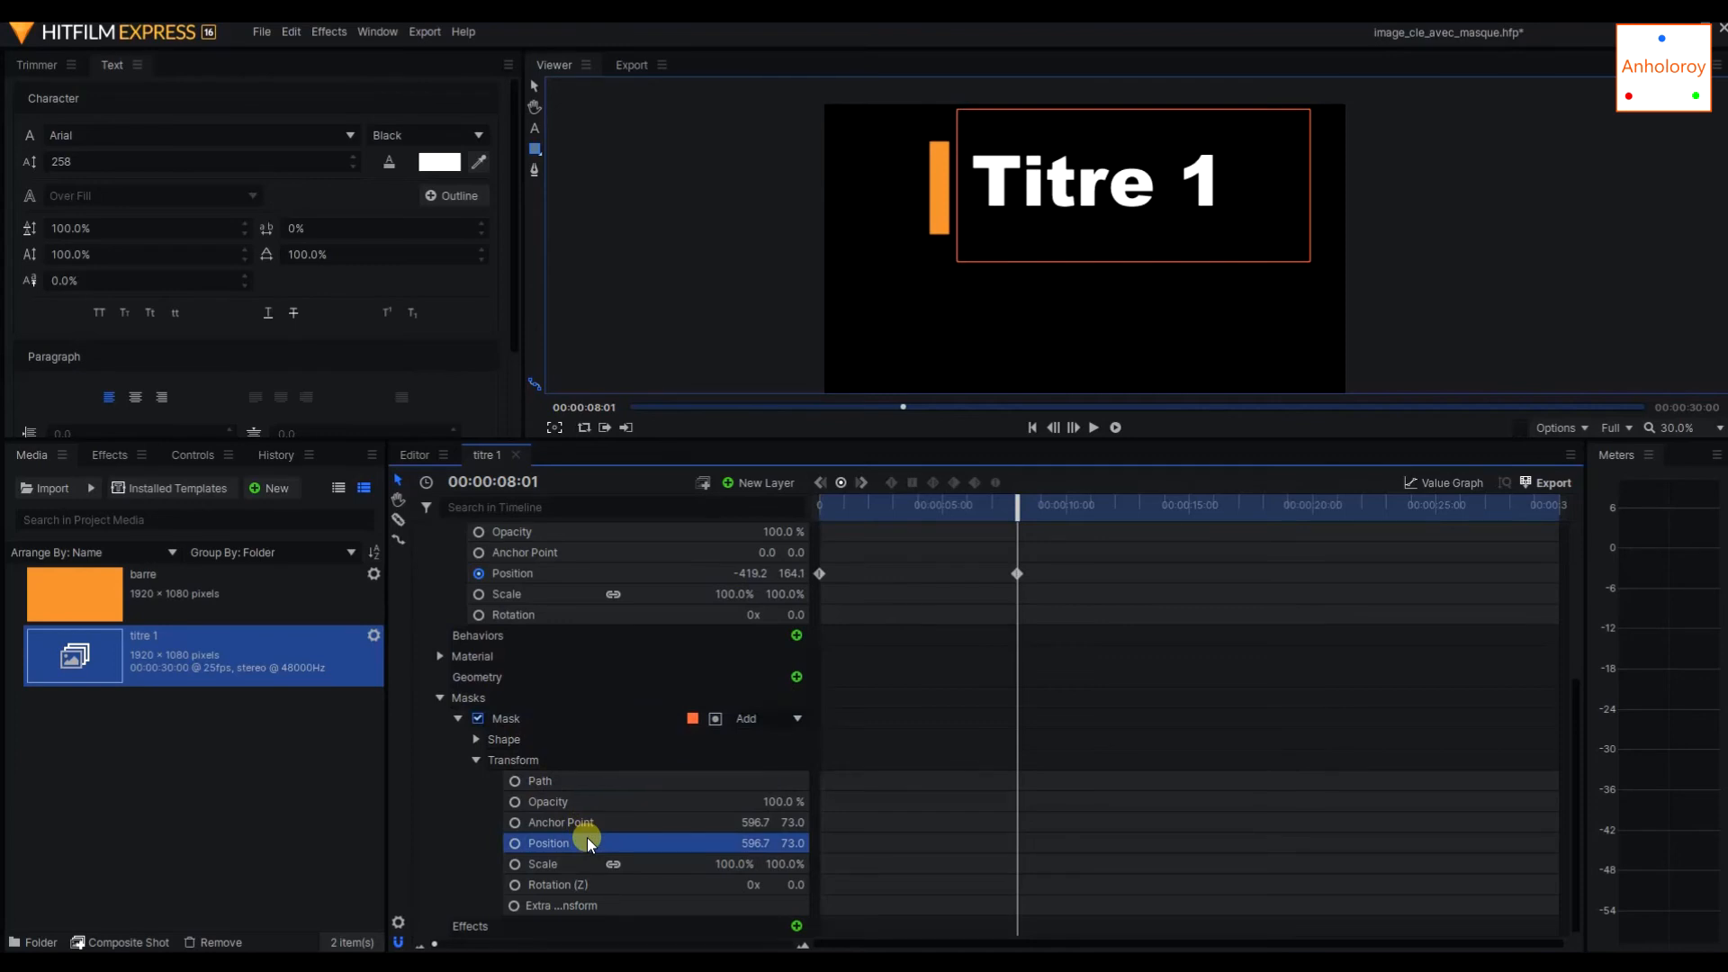
pyautogui.click(841, 483)
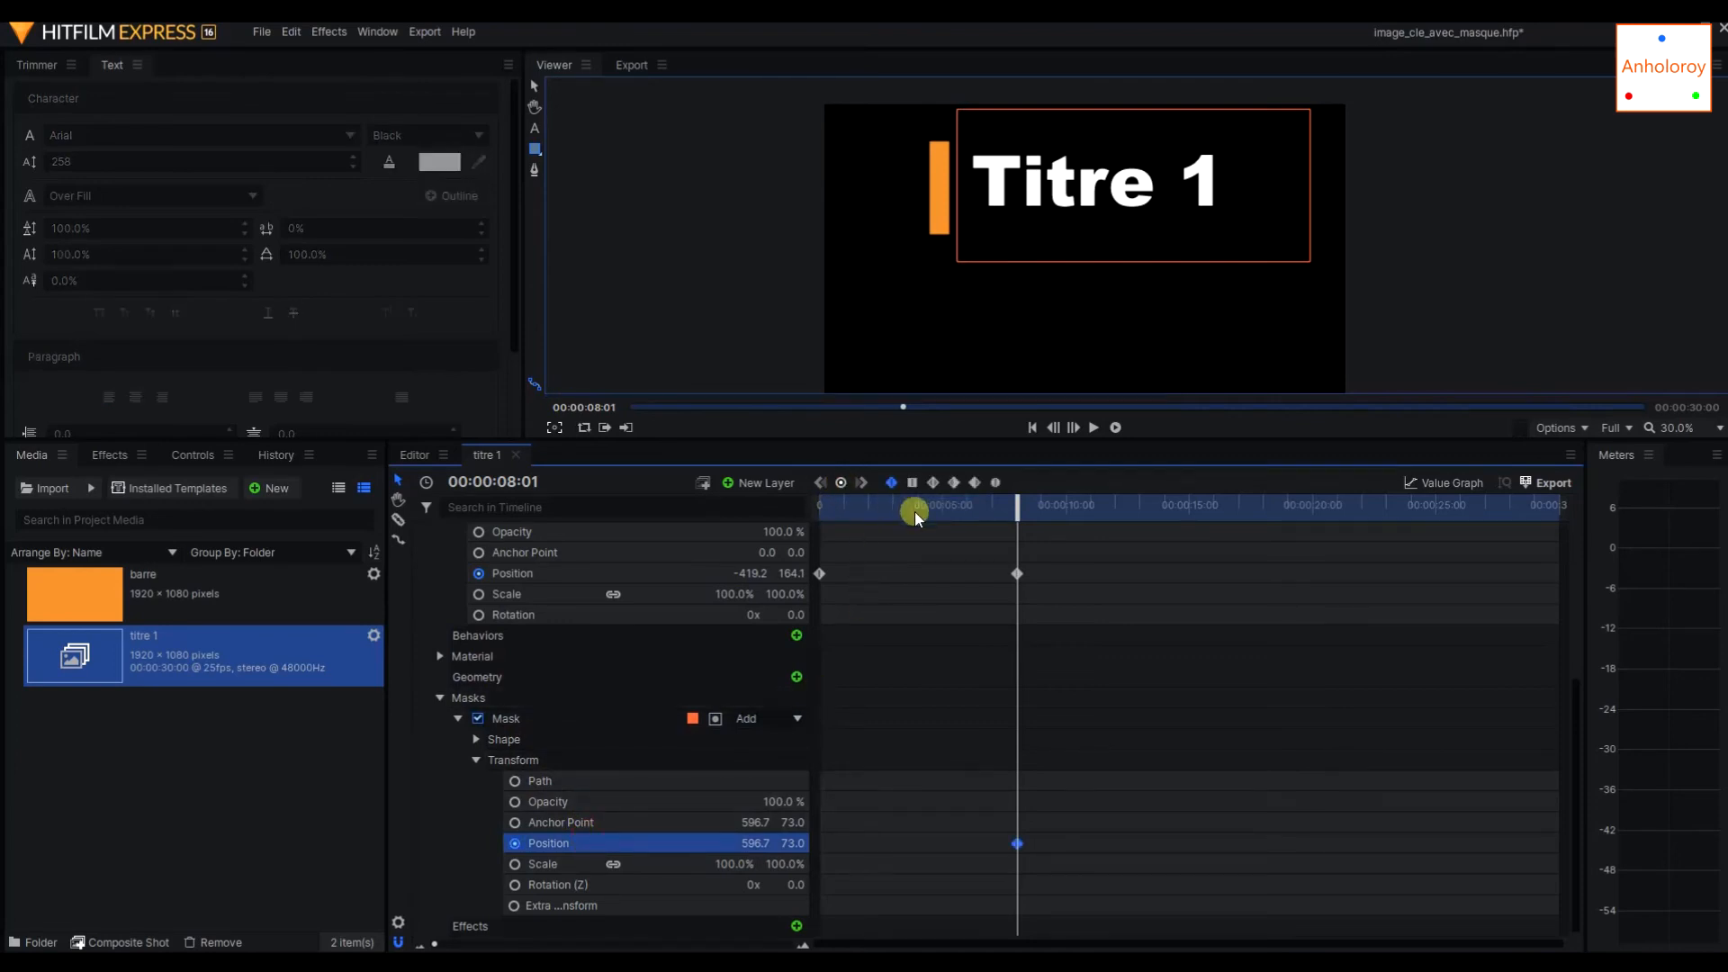
# At 00:00:00:00, move the mask back beside the bar's location at about 2020.1, 79.7, and scrub through the reveal.
pyautogui.moveTo(1014, 512); pyautogui.dragTo(798, 514)
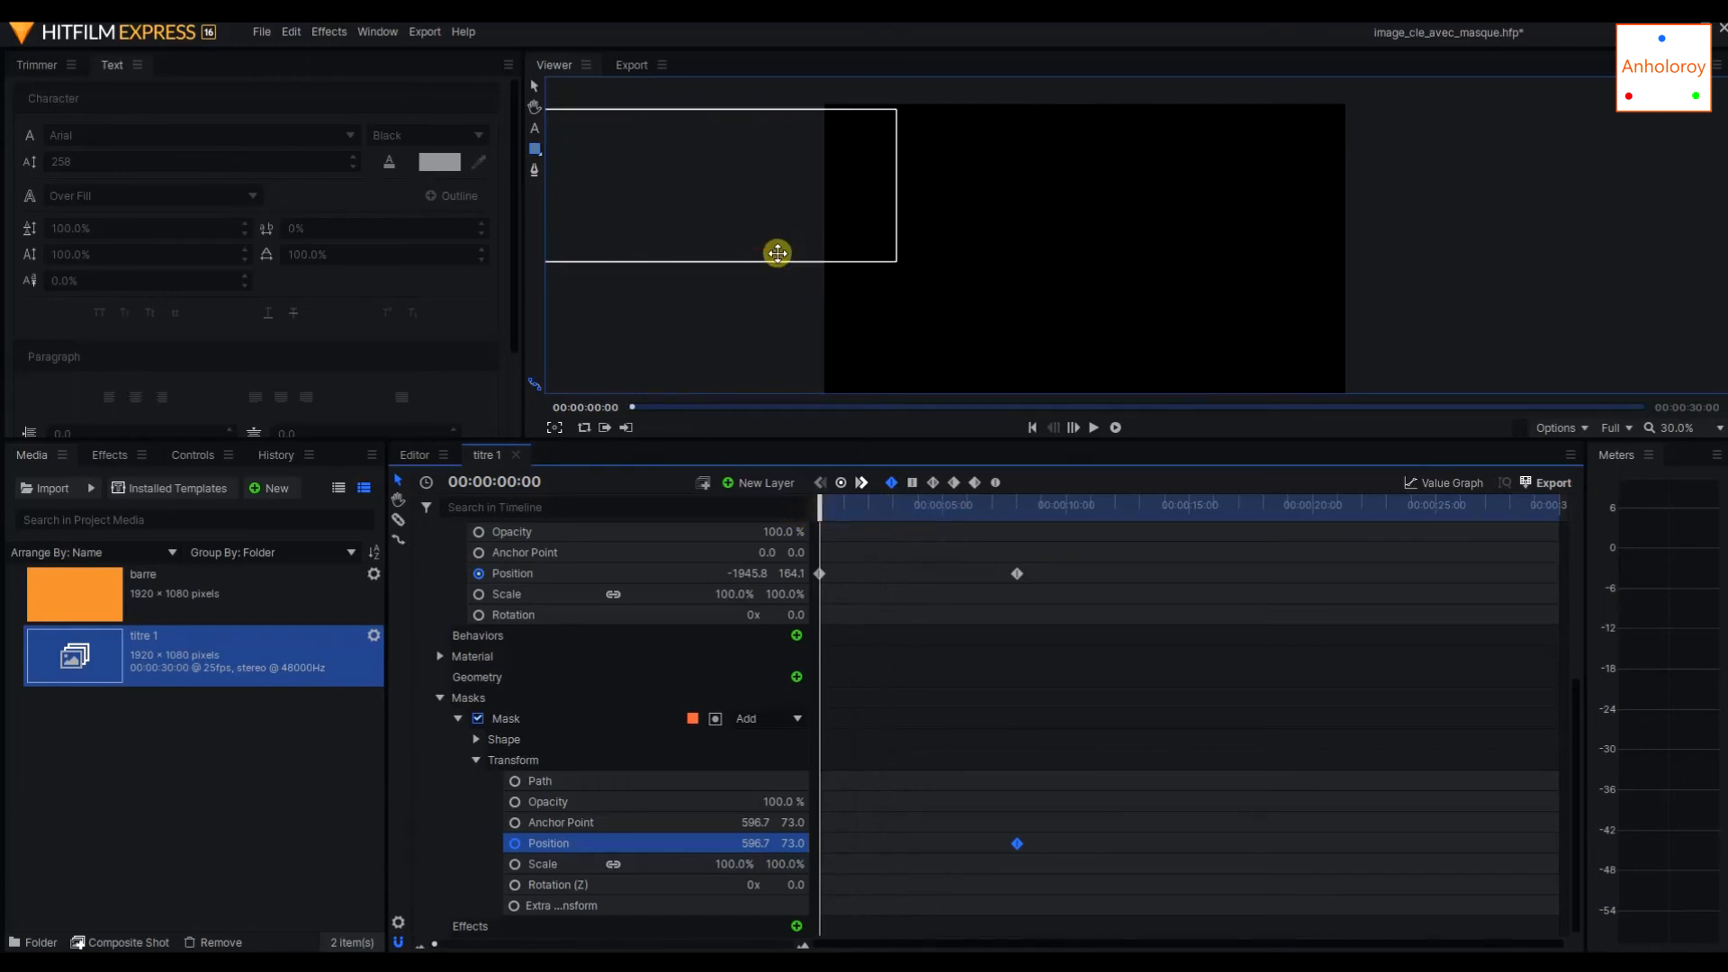
pyautogui.moveTo(764, 260); pyautogui.dragTo(1138, 261)
pyautogui.moveTo(822, 500); pyautogui.dragTo(1074, 507)
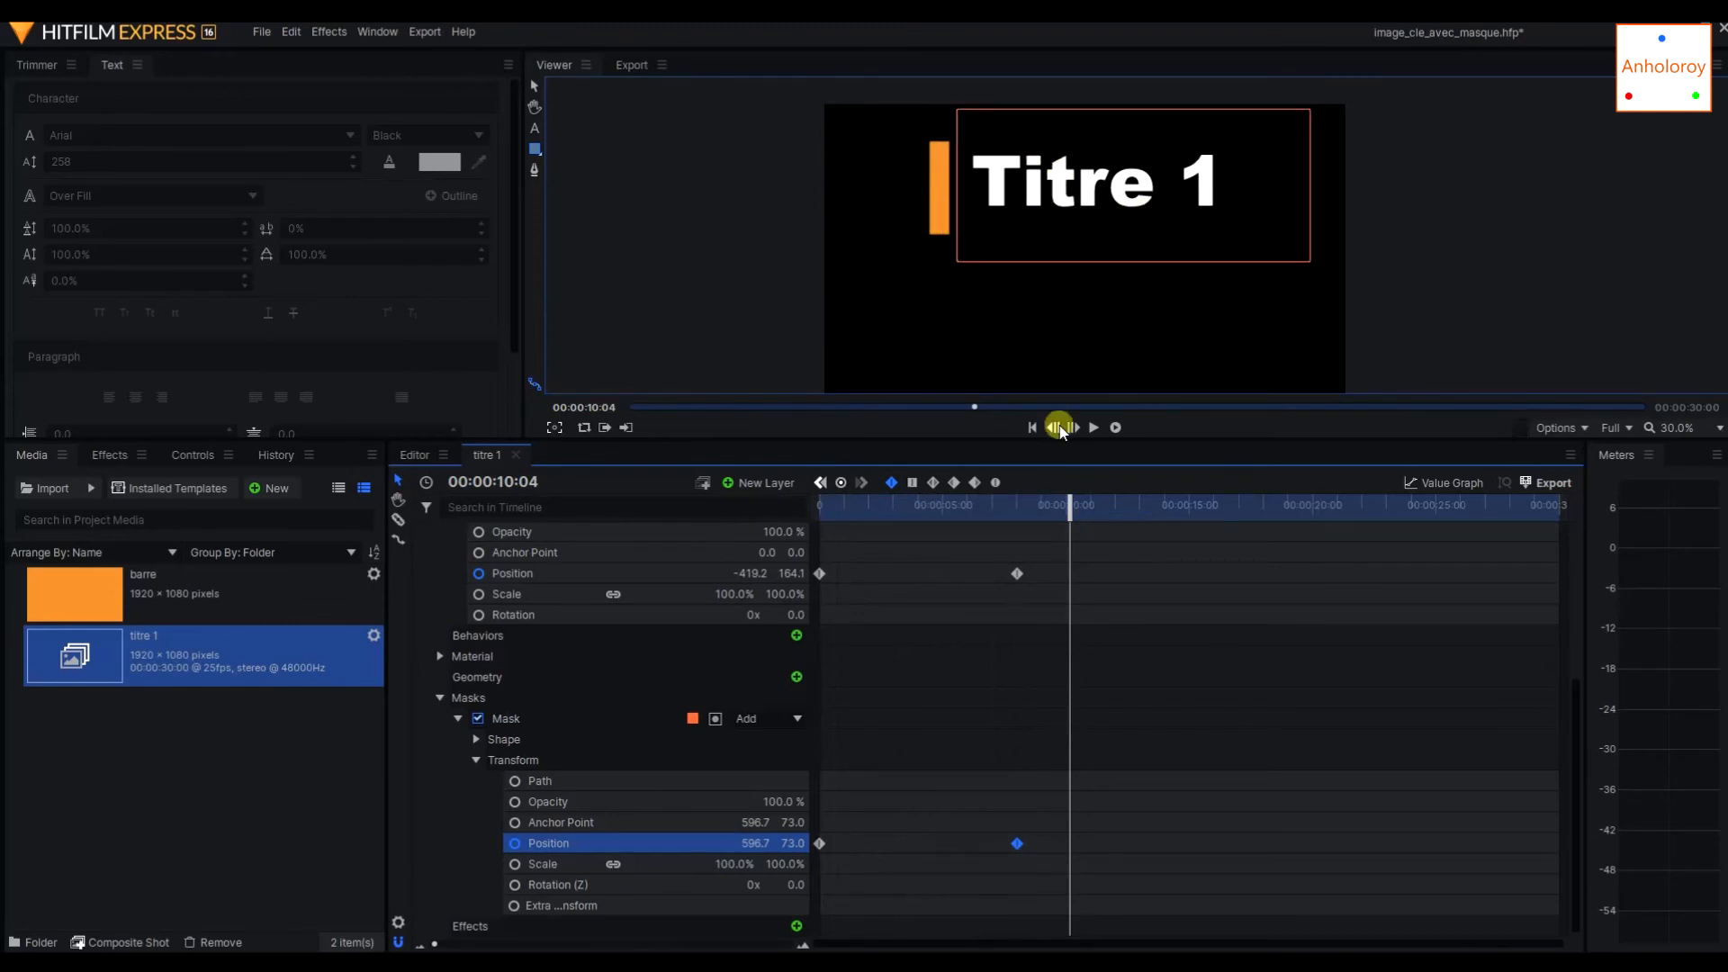
# Scrub between 00:00:00:00 and 00:00:08:01 to compare the mask's position at its two keyframes.
pyautogui.moveTo(1068, 494); pyautogui.dragTo(734, 494)
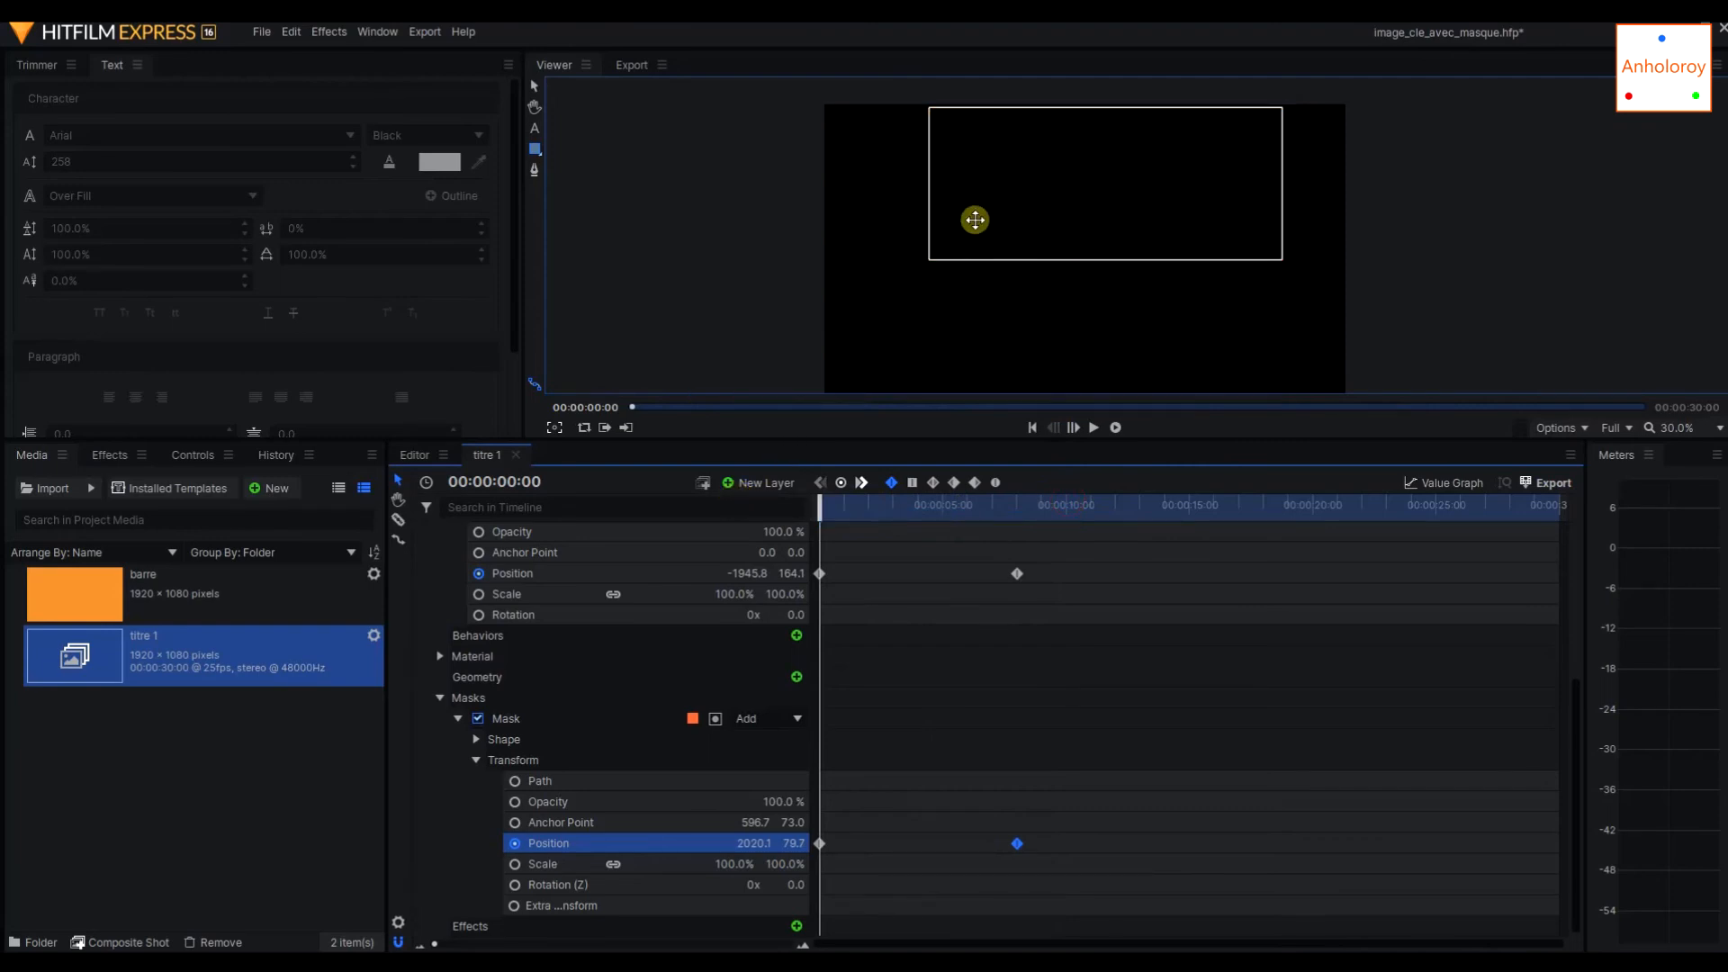
pyautogui.moveTo(822, 505)
pyautogui.mouseDown()
pyautogui.moveTo(1022, 501)
pyautogui.moveTo(818, 501)
pyautogui.mouseUp()
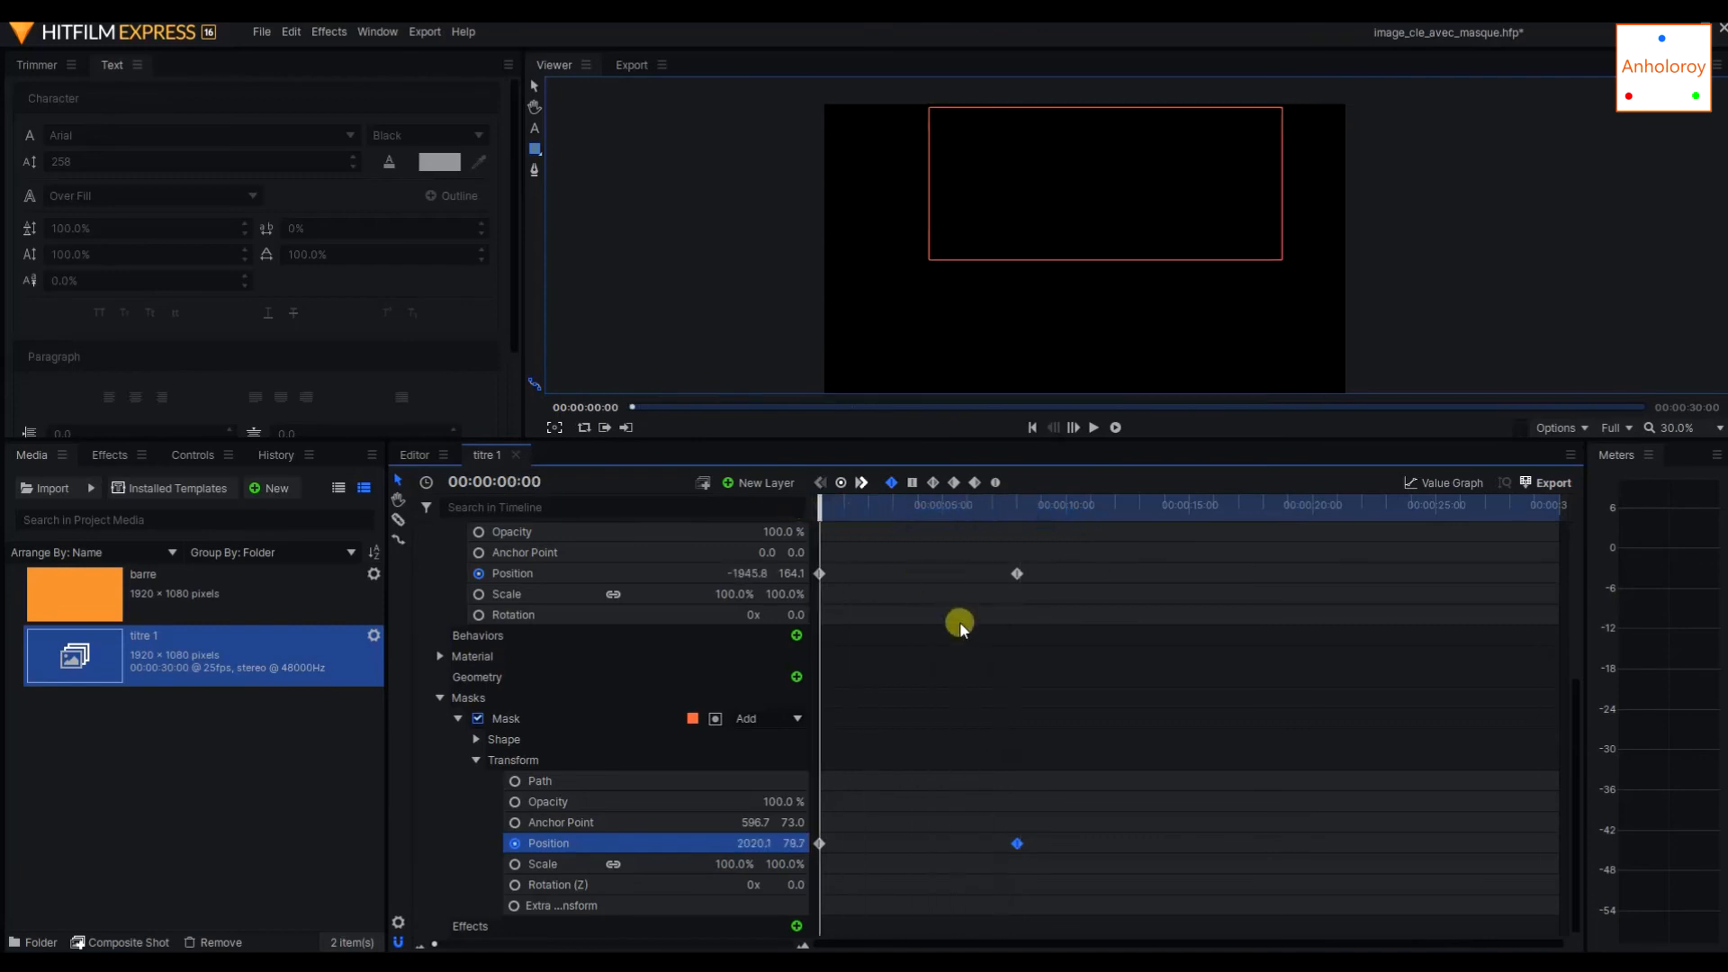
pyautogui.moveTo(1014, 838)
pyautogui.click(1015, 842)
pyautogui.moveTo(819, 508); pyautogui.dragTo(1015, 510)
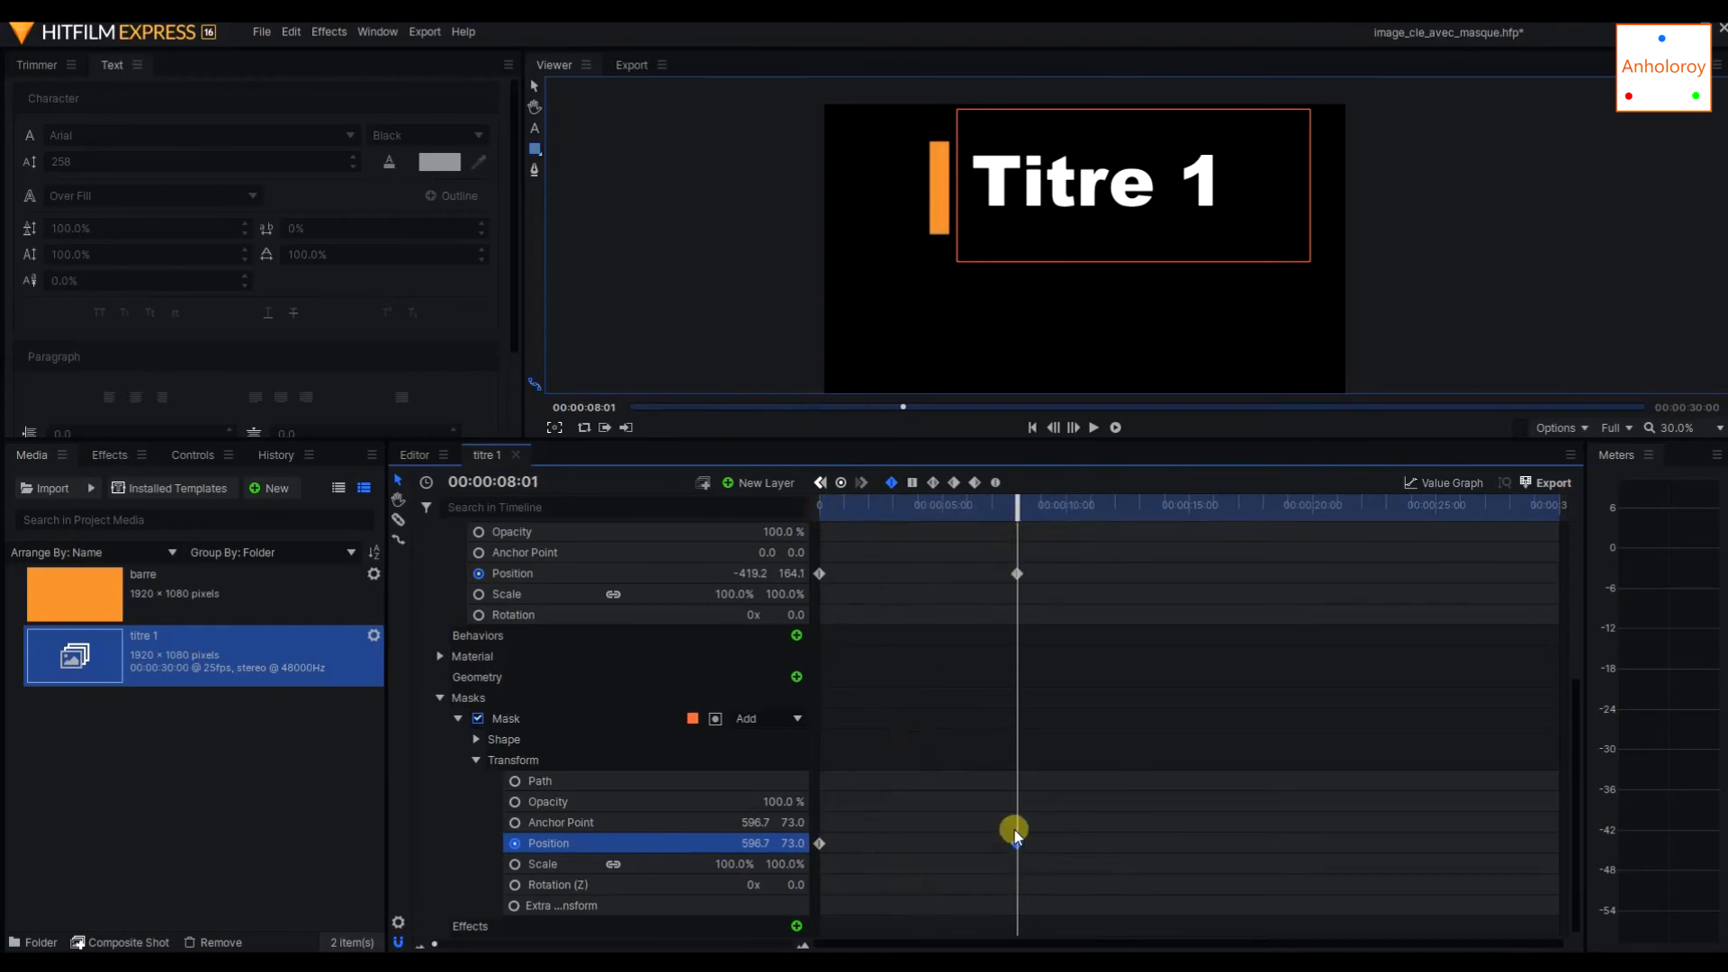
pyautogui.moveTo(1016, 508); pyautogui.dragTo(818, 494)
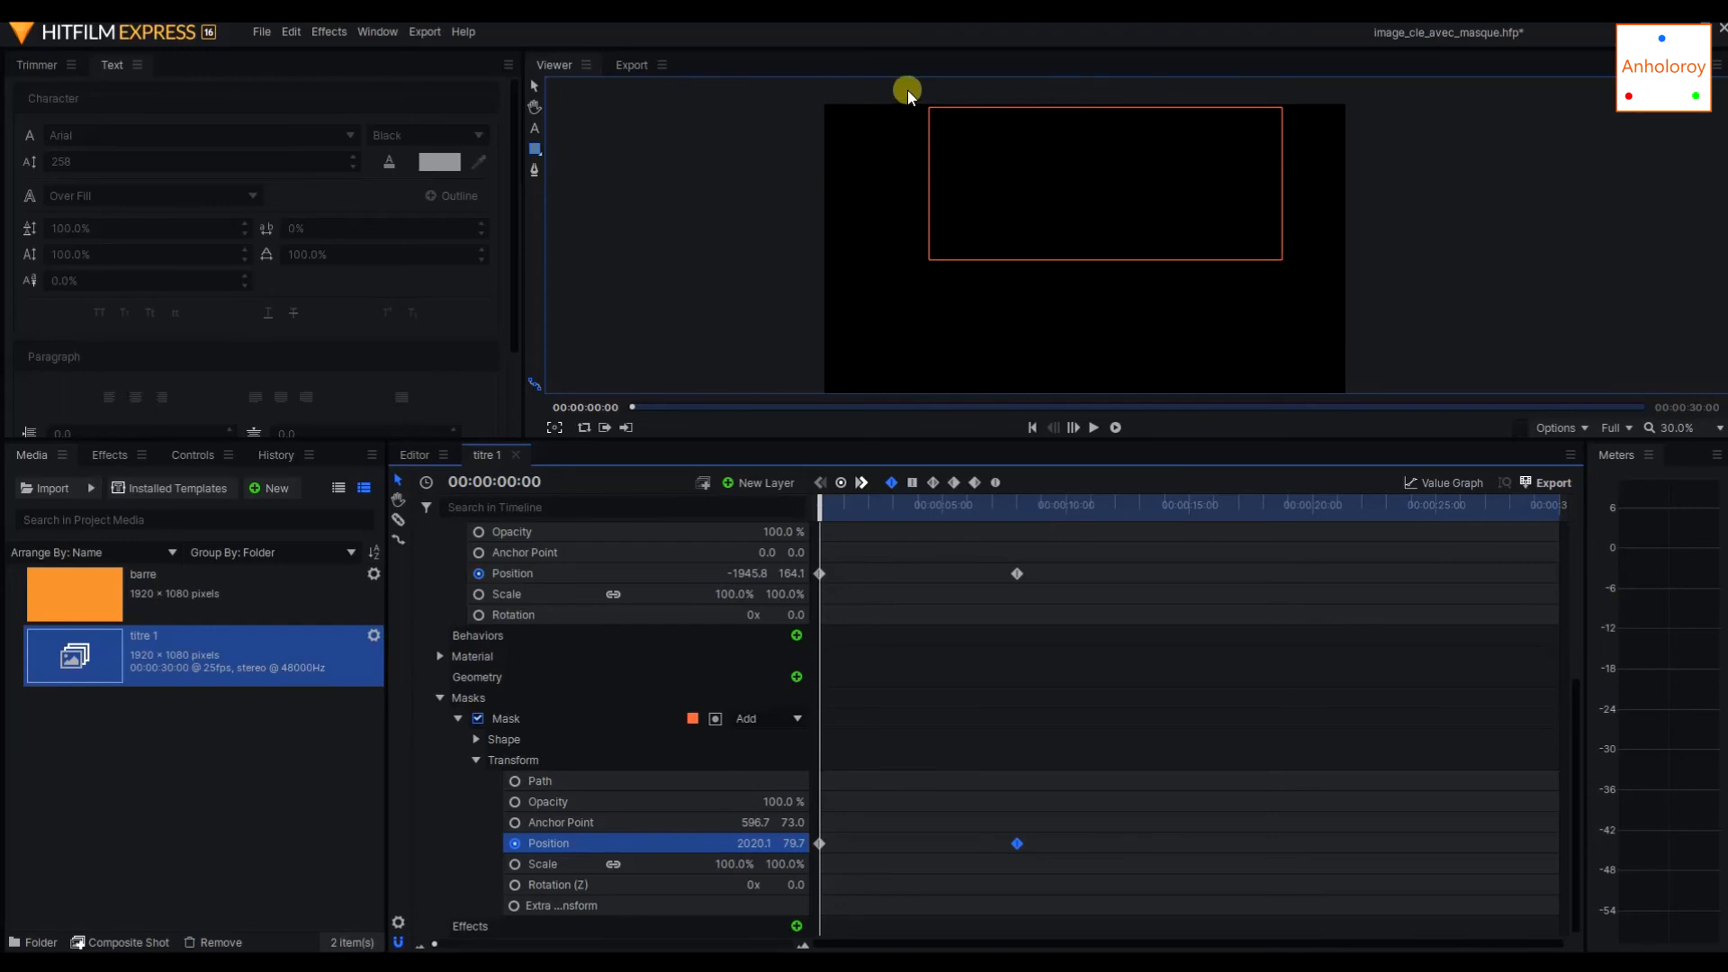
# Nudge the mask slightly right and down at its 00:00:00:00 keyframe, and scrub the timeline to check the title's reveal.
pyautogui.moveTo(822, 504)
pyautogui.mouseDown()
pyautogui.moveTo(1091, 530)
pyautogui.moveTo(617, 513)
pyautogui.moveTo(902, 525)
pyautogui.moveTo(805, 505)
pyautogui.mouseUp()
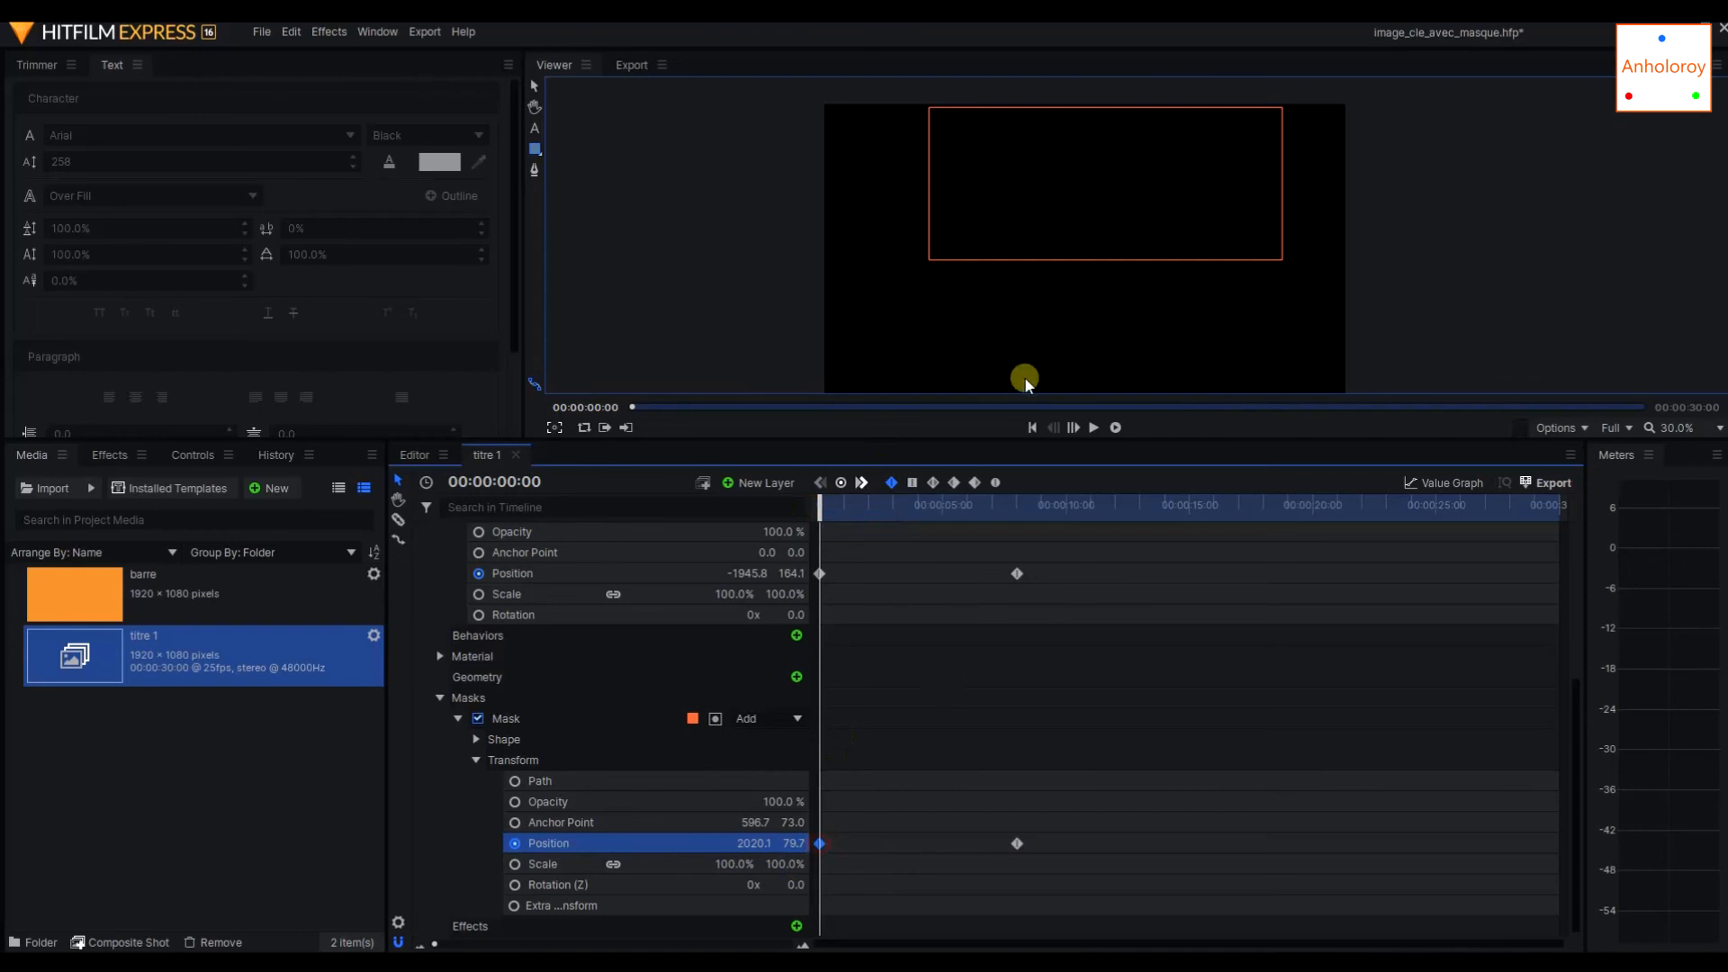
pyautogui.moveTo(1018, 258); pyautogui.dragTo(1032, 262)
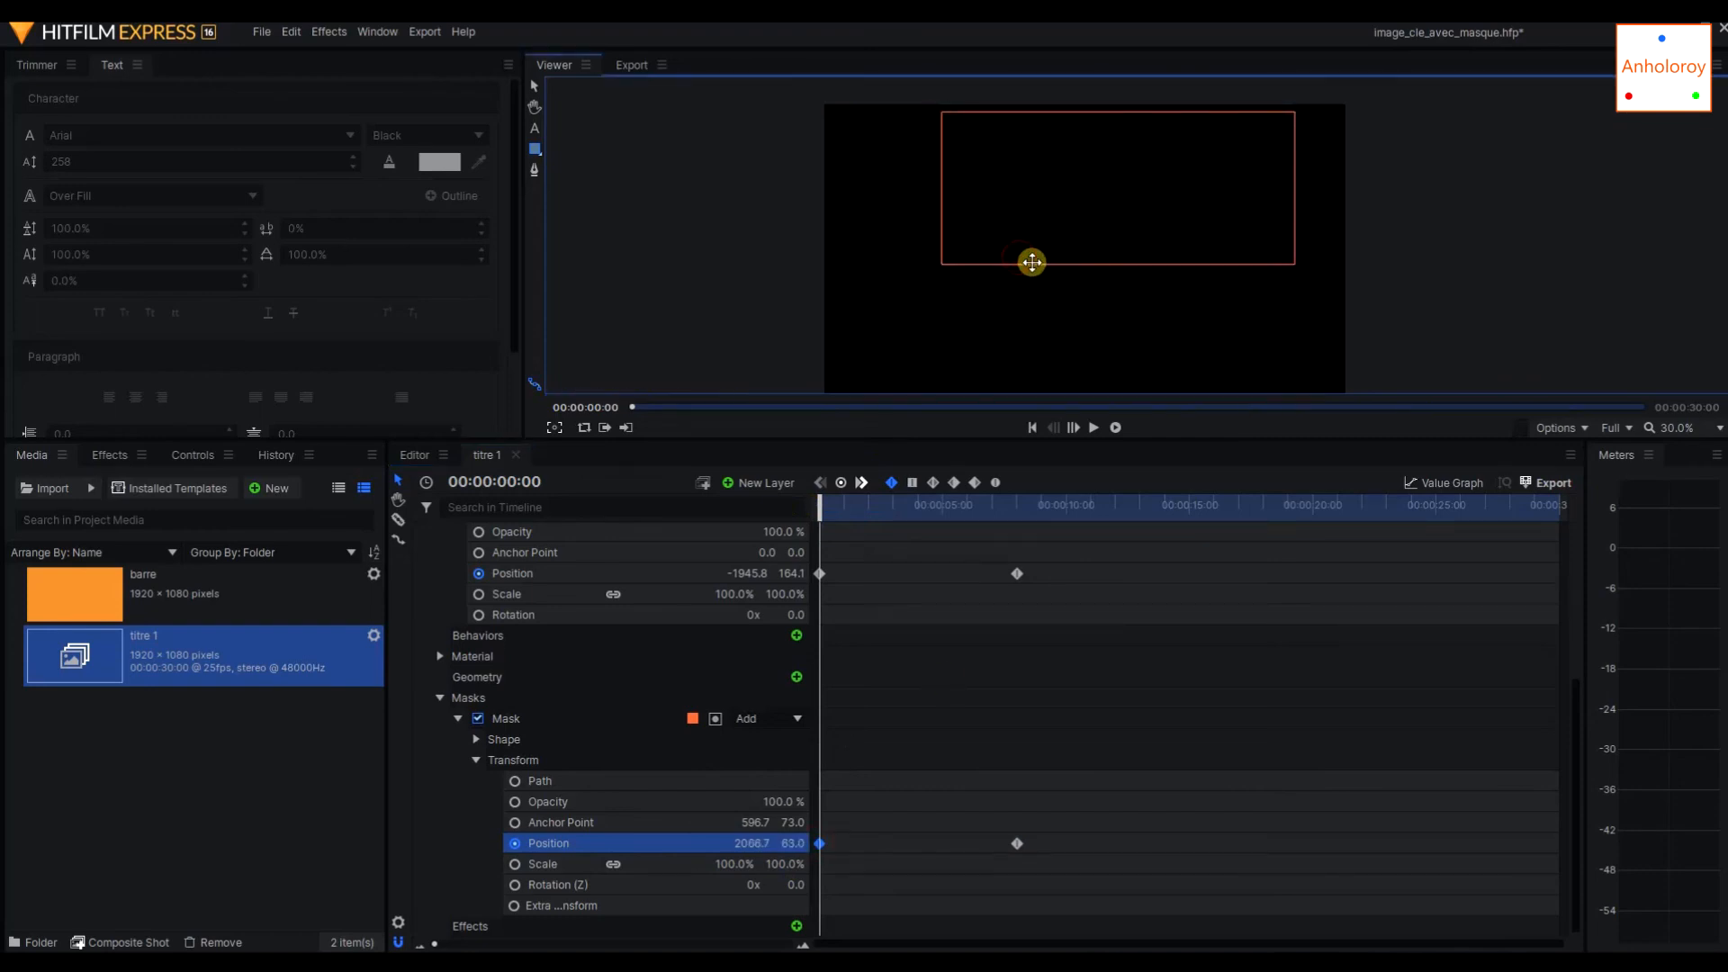
pyautogui.moveTo(819, 495); pyautogui.dragTo(798, 504)
pyautogui.moveTo(1030, 265); pyautogui.dragTo(1035, 266)
pyautogui.moveTo(819, 502); pyautogui.dragTo(857, 507)
pyautogui.moveTo(947, 511); pyautogui.dragTo(1095, 510)
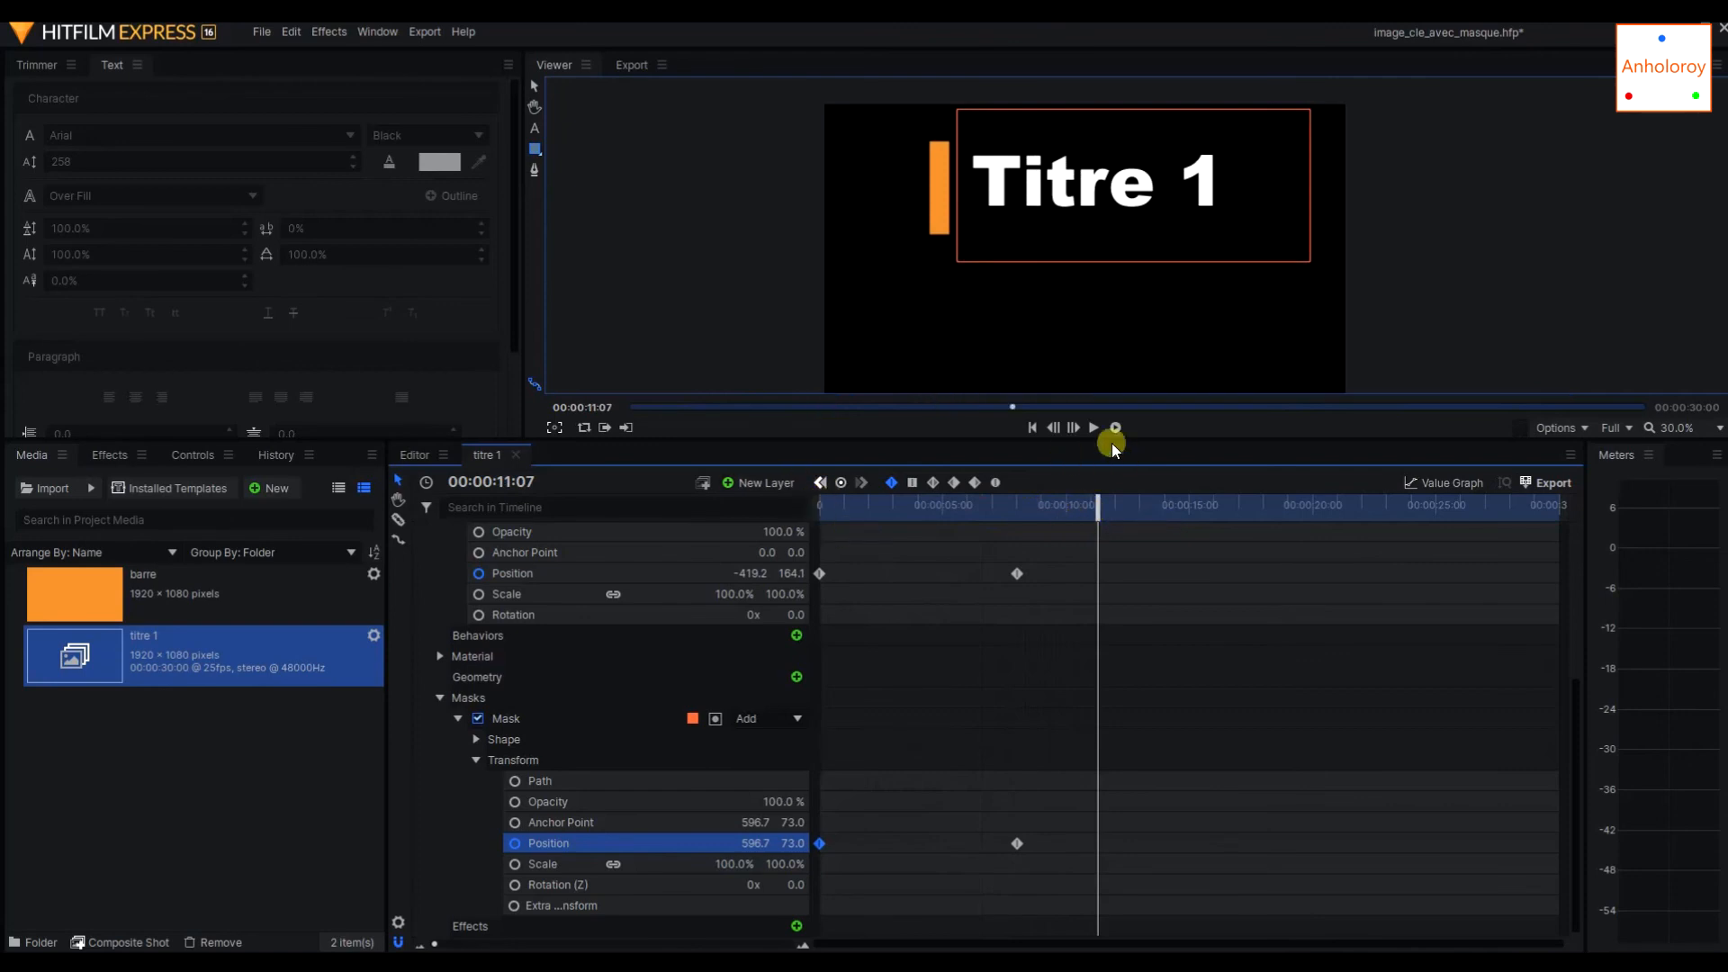
# Return to the main editor timeline and save the project.
pyautogui.click(412, 454)
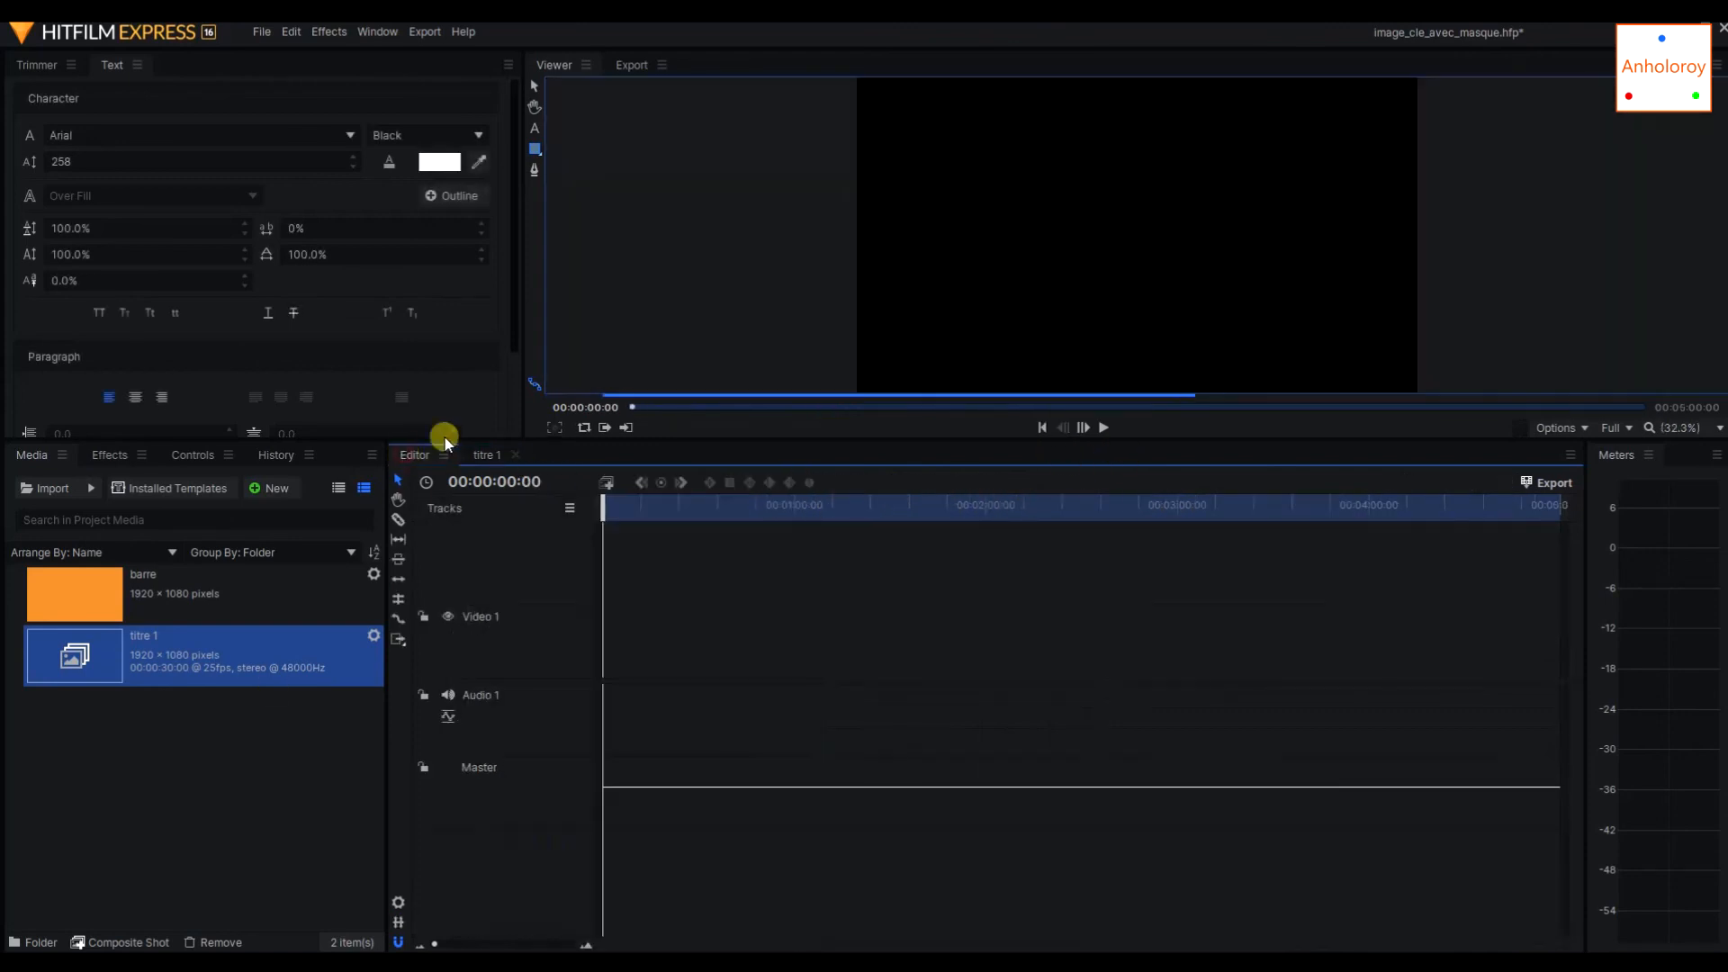
pyautogui.click(261, 32)
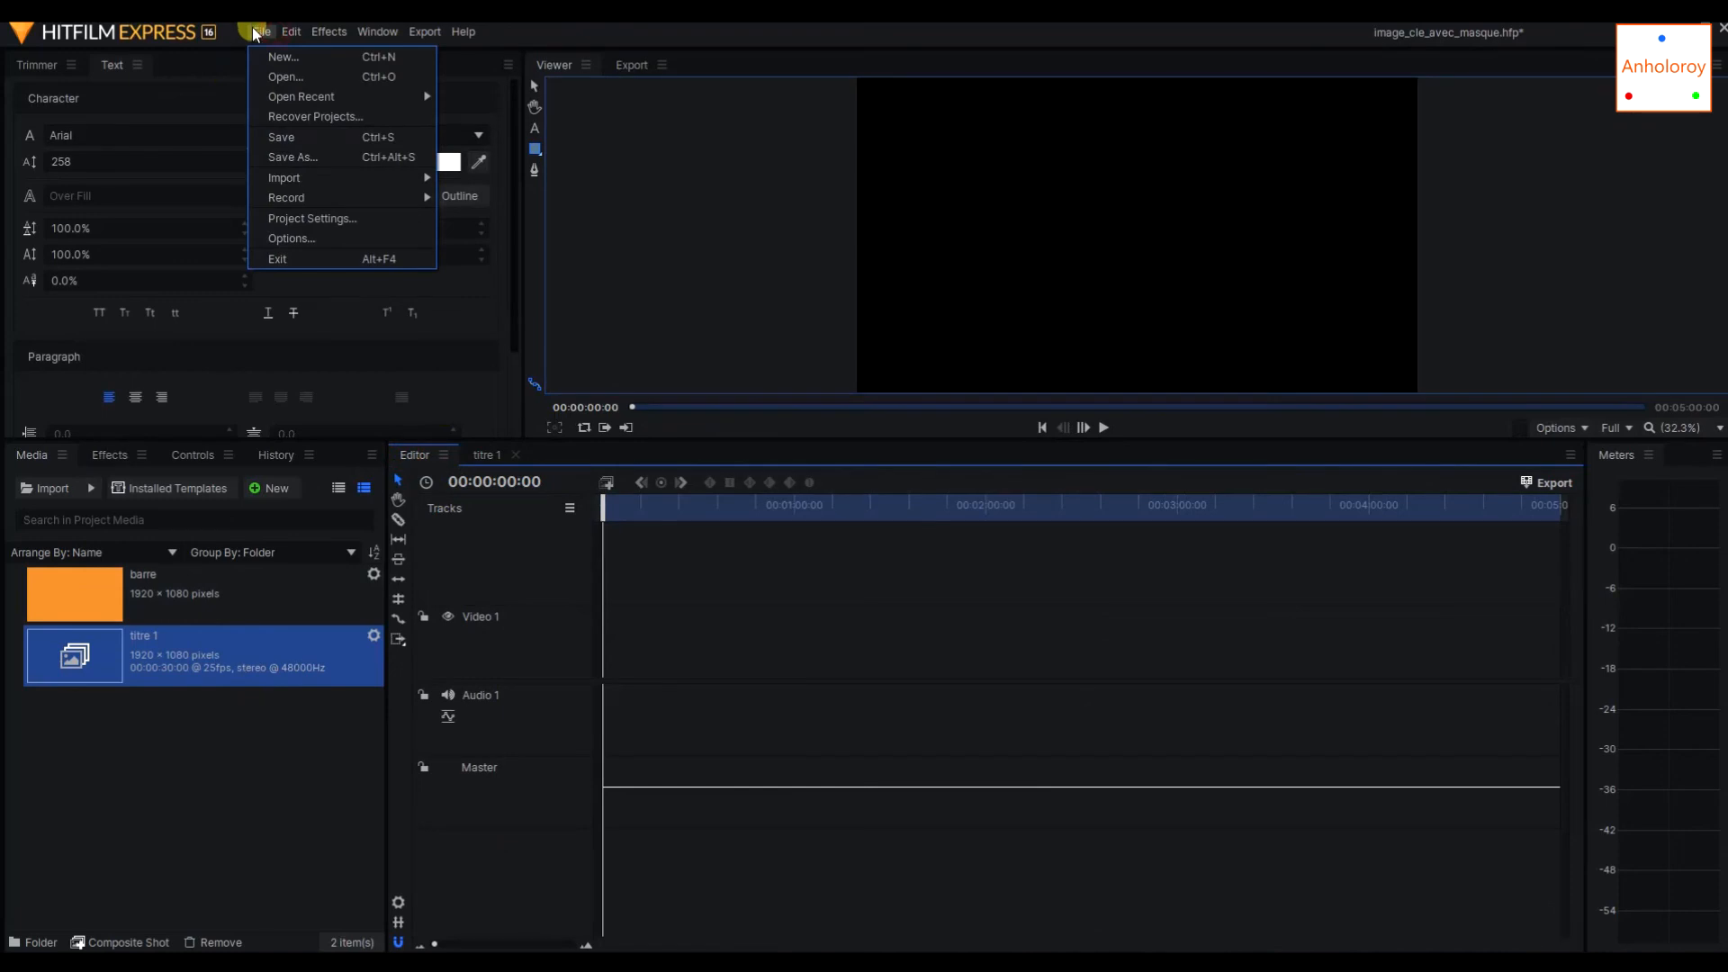
pyautogui.click(279, 135)
# Place the titre 1 composite shot at the start of the Video 1 track and play it back.
pyautogui.click(277, 746)
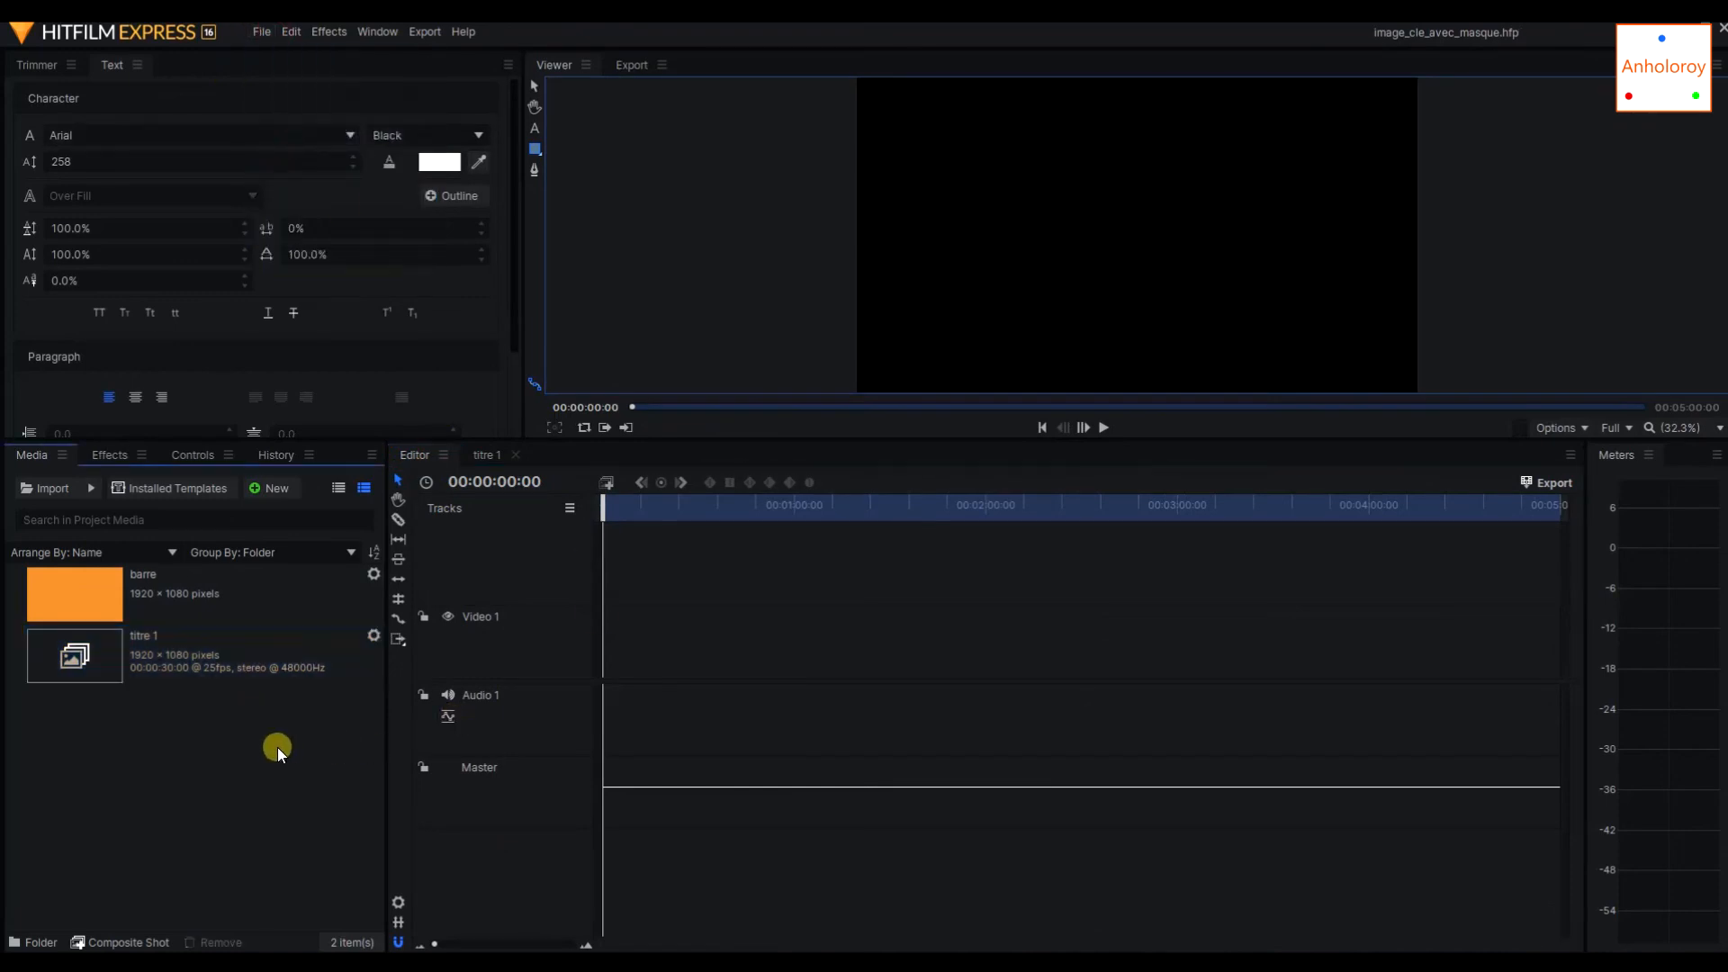
pyautogui.moveTo(167, 655); pyautogui.dragTo(599, 626)
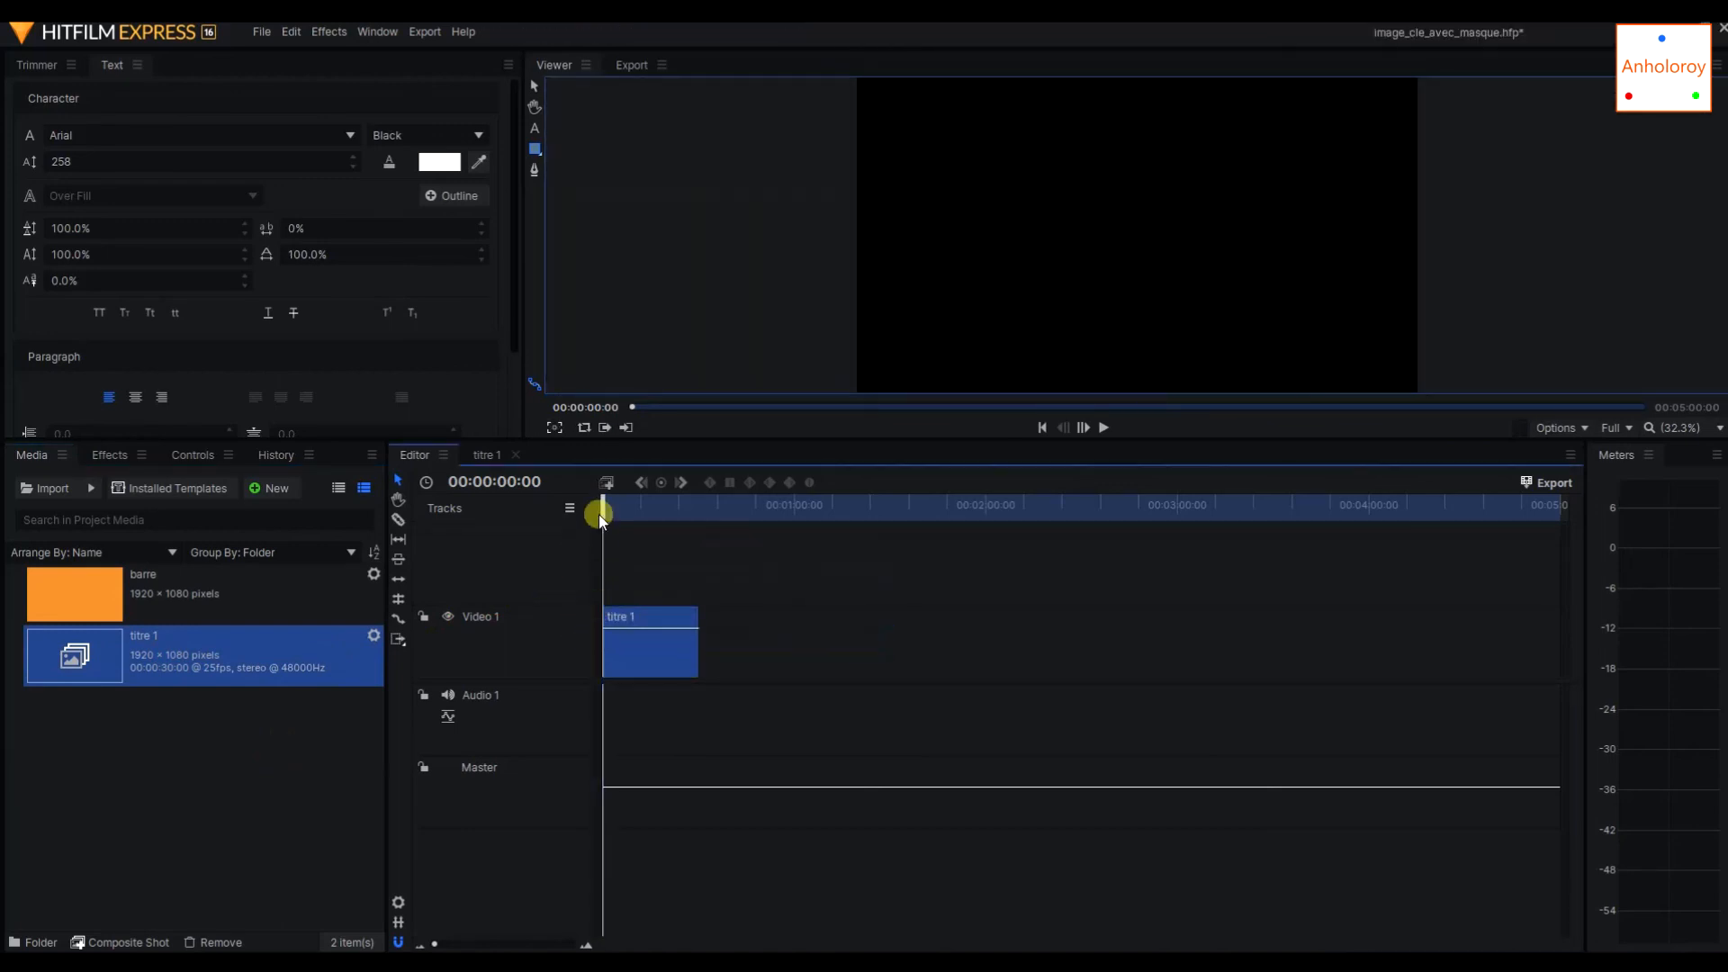
pyautogui.click(1103, 430)
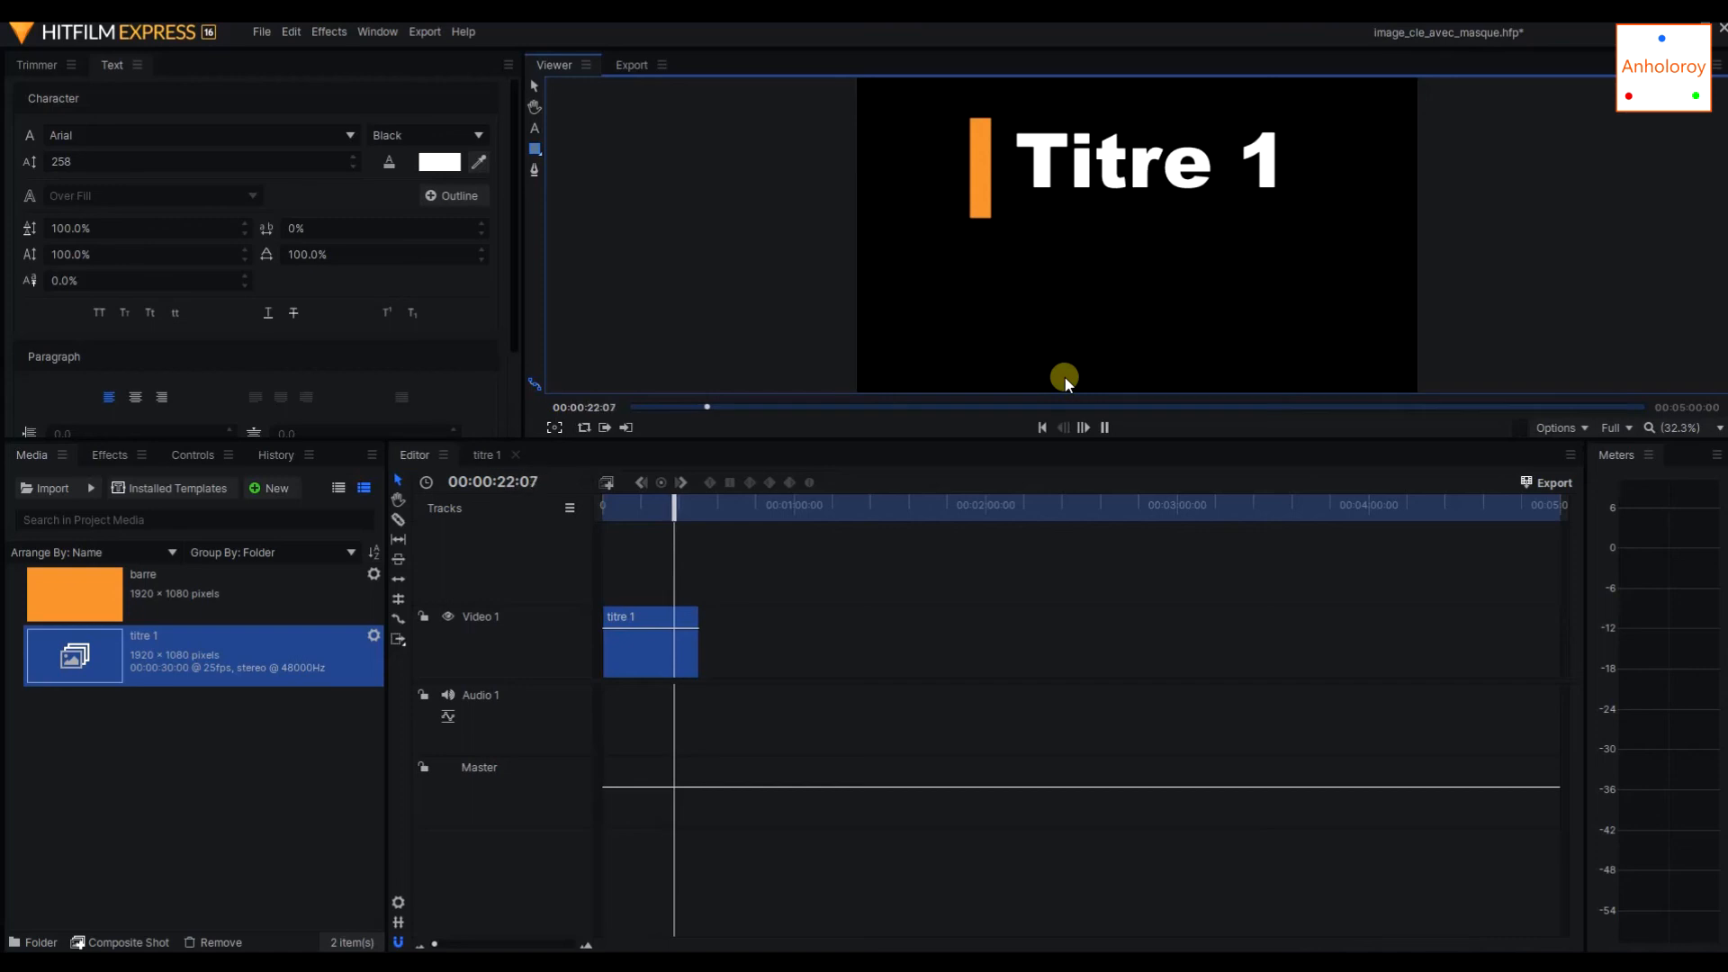
# In the titre 1 composite shot, add a 100% opacity keyframe to the text layer at 00:00:08:01 and shift it to about 11 seconds.
pyautogui.doubleClick(642, 619)
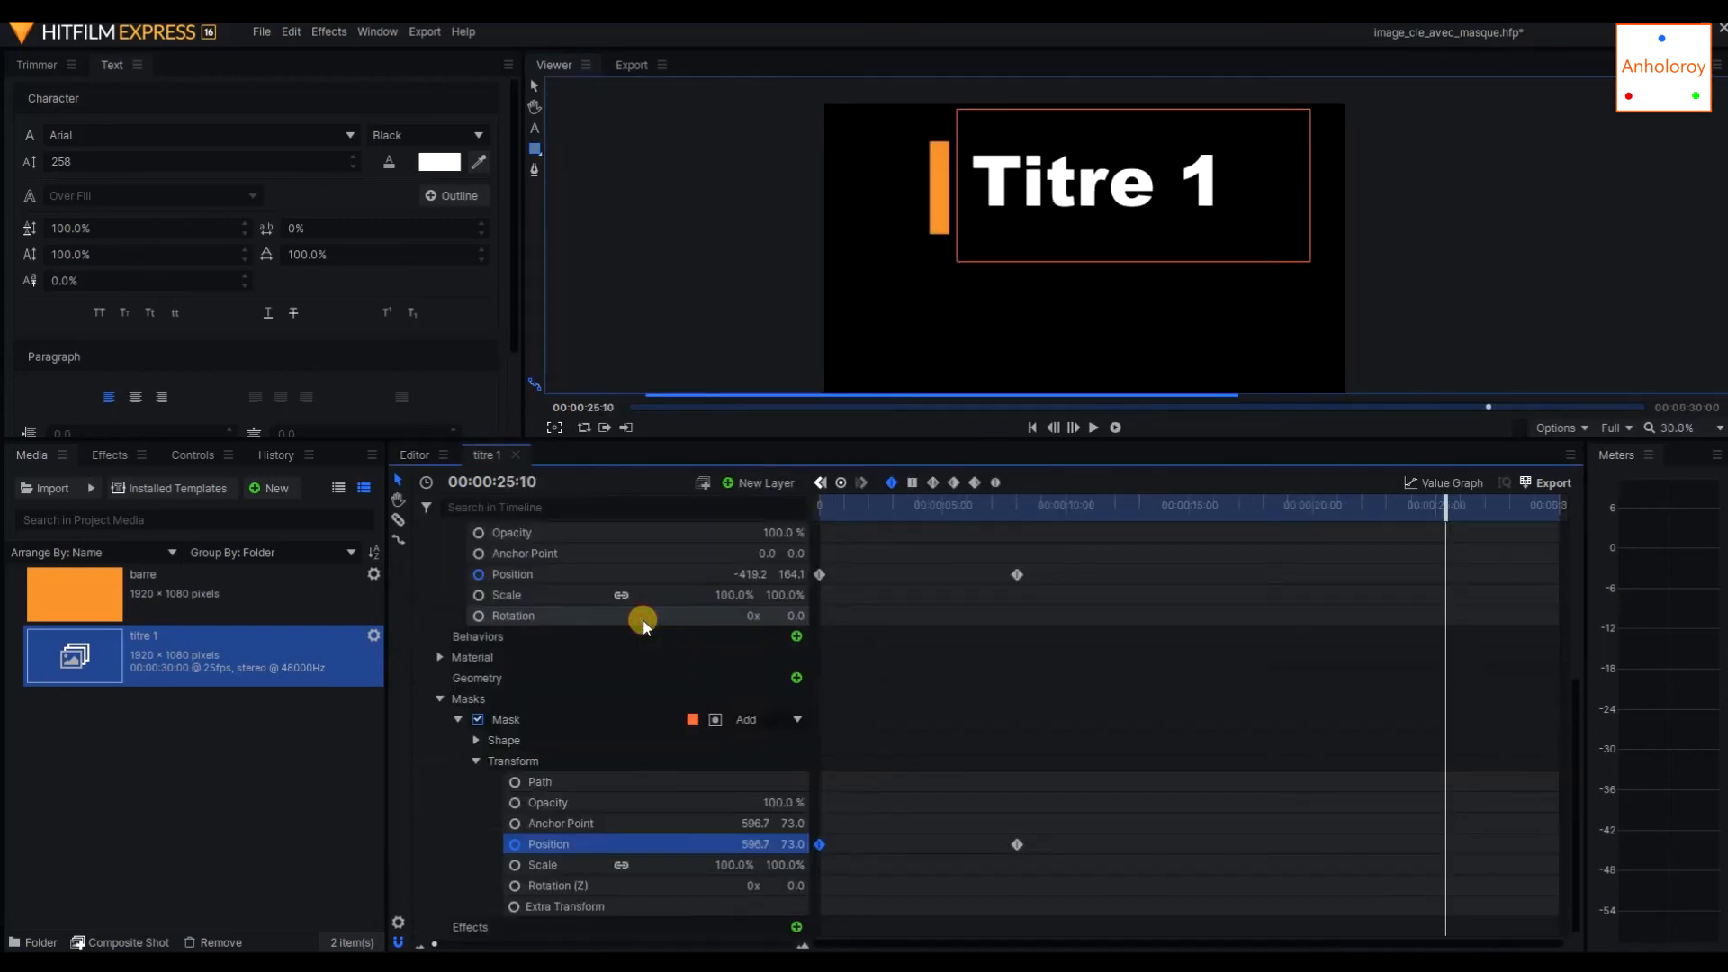
pyautogui.moveTo(1200, 511); pyautogui.dragTo(1154, 511)
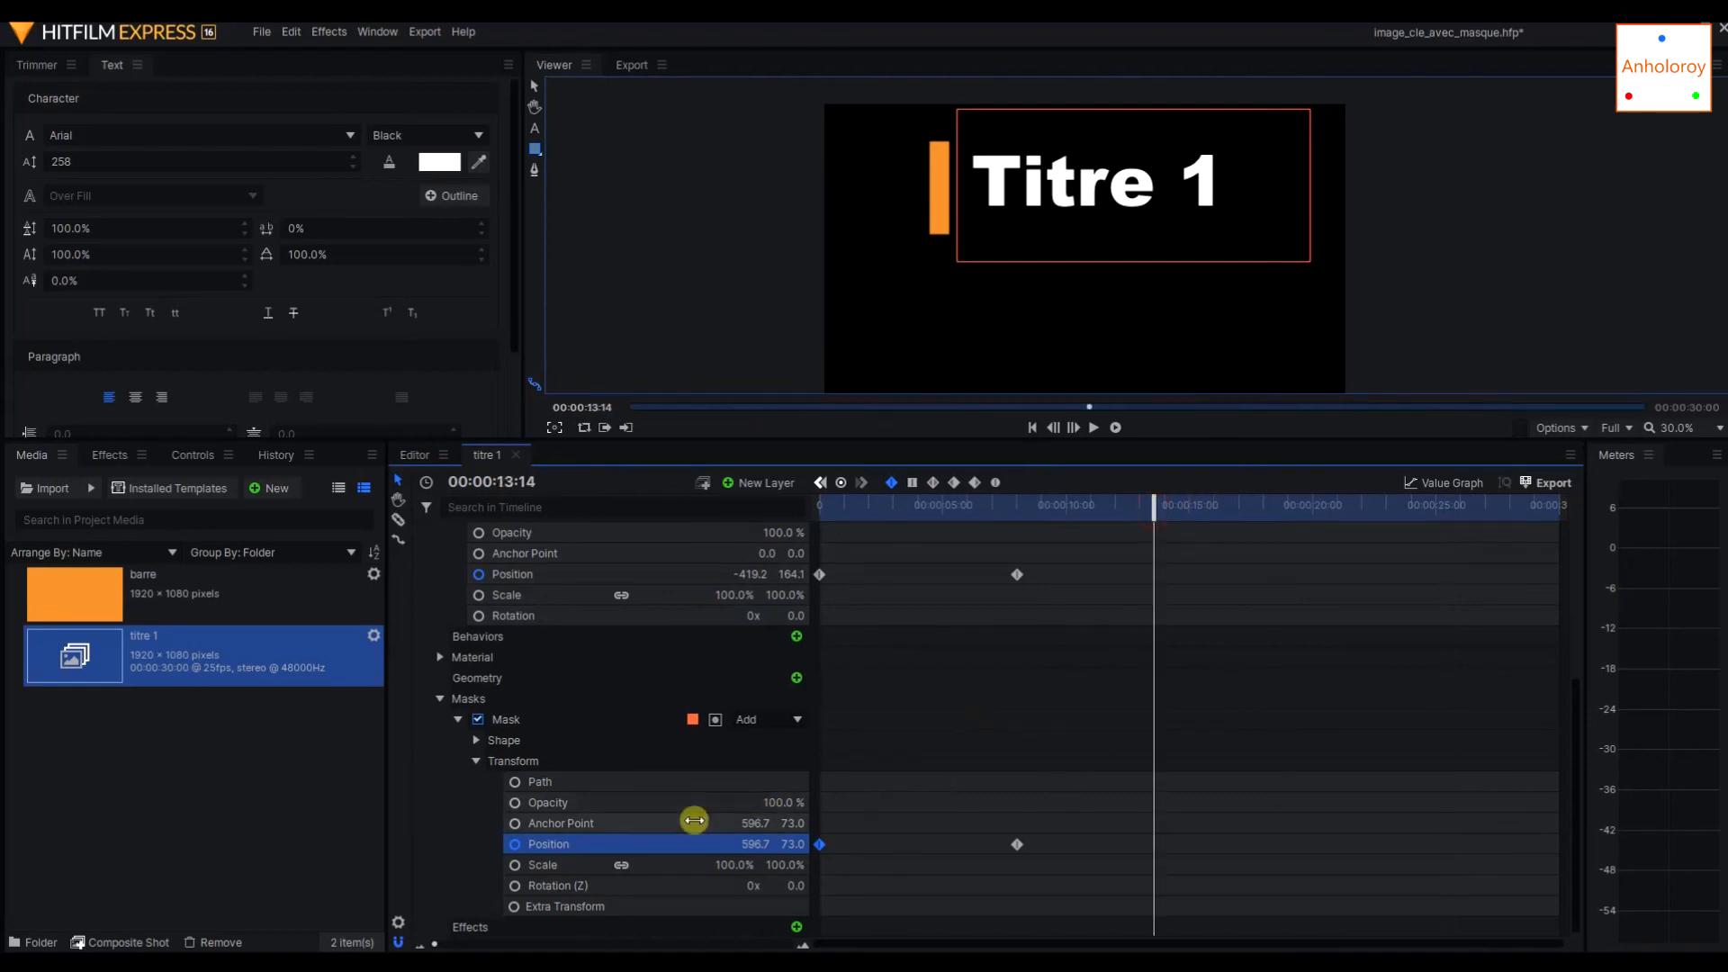
pyautogui.scroll(3, 662, 580)
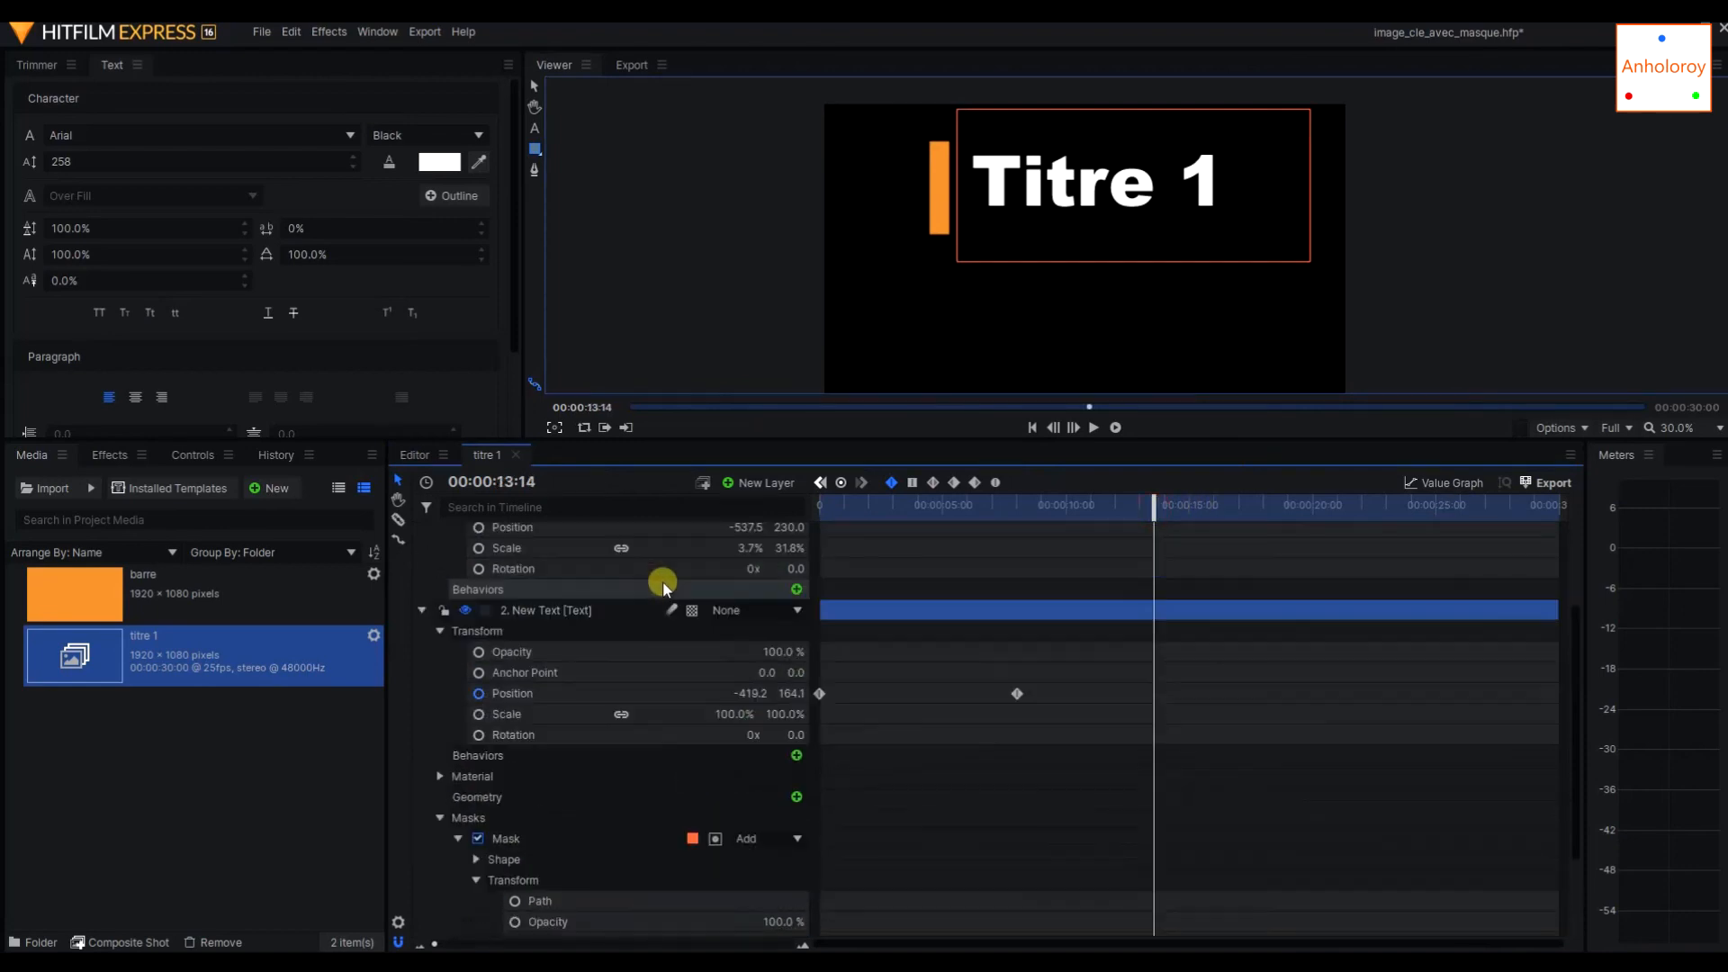
pyautogui.click(704, 651)
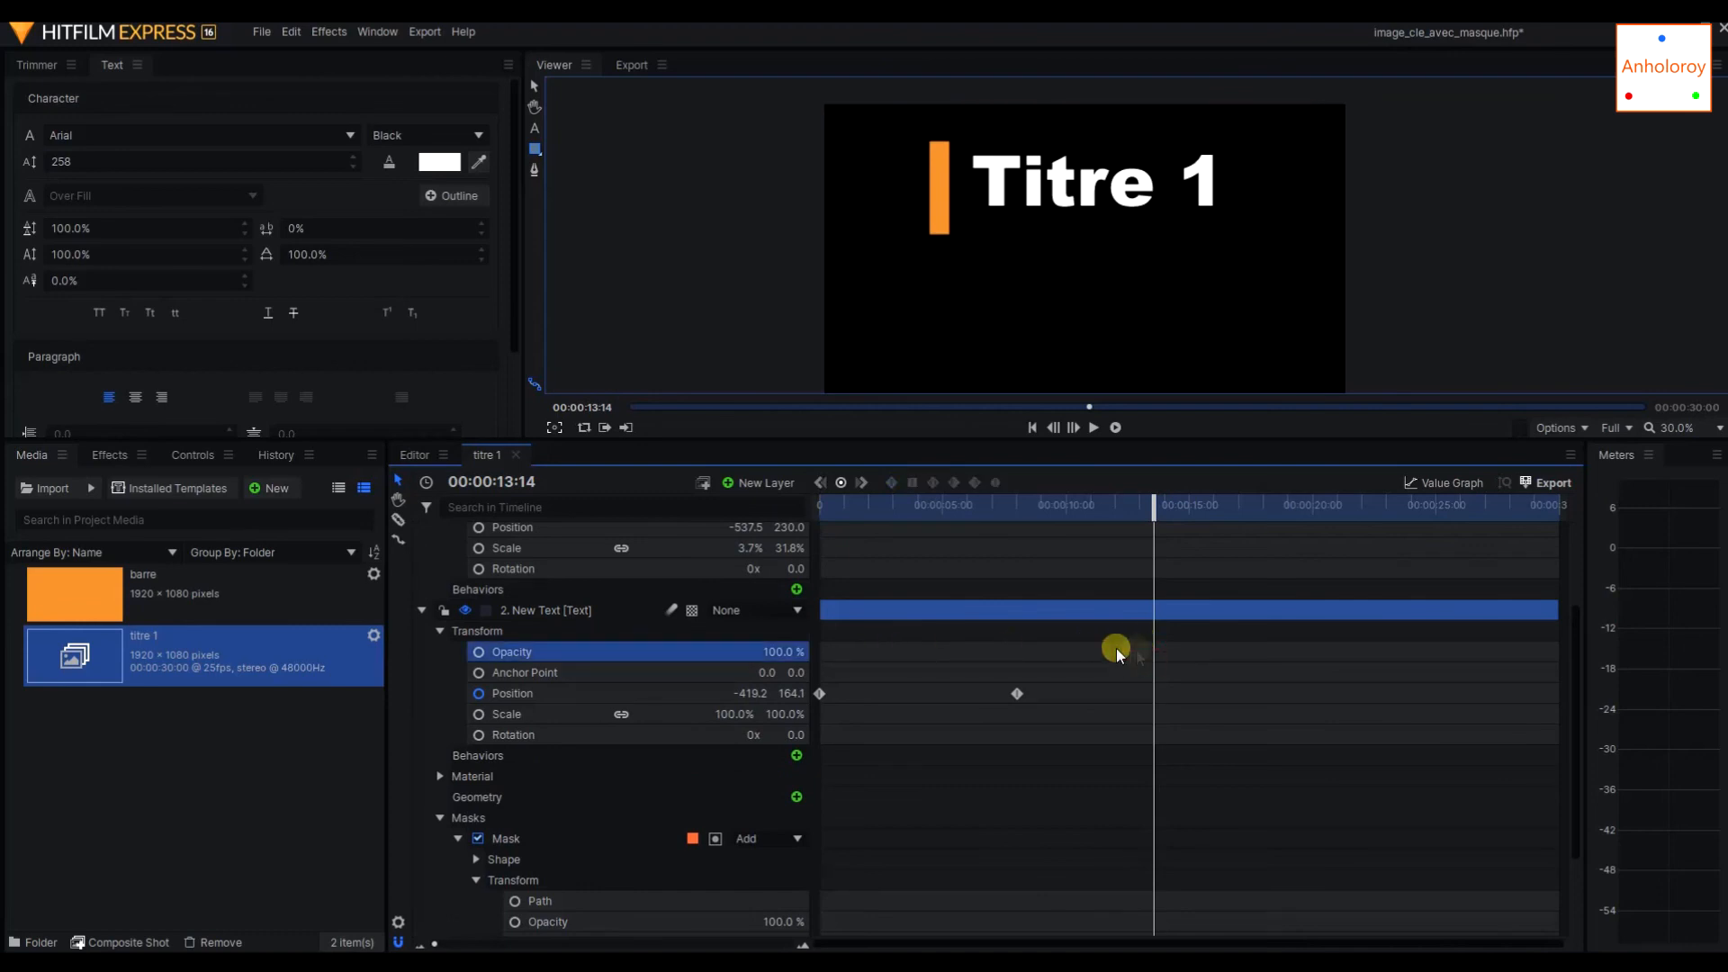
pyautogui.moveTo(828, 504); pyautogui.dragTo(1016, 516)
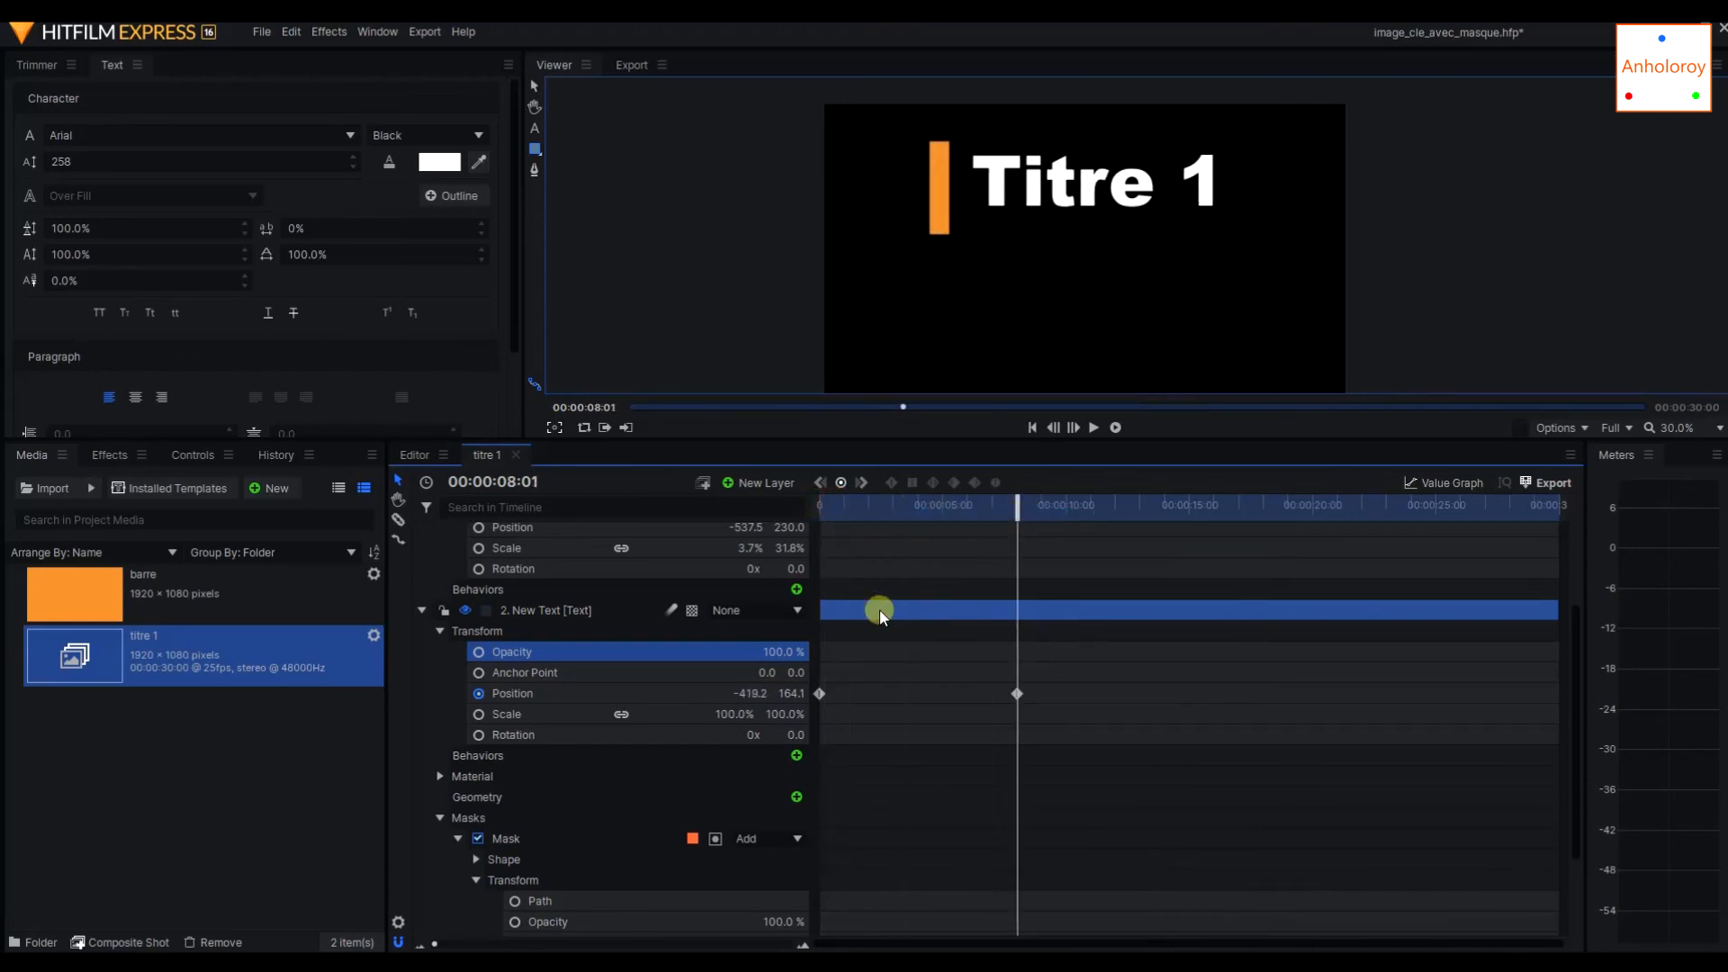
pyautogui.click(841, 483)
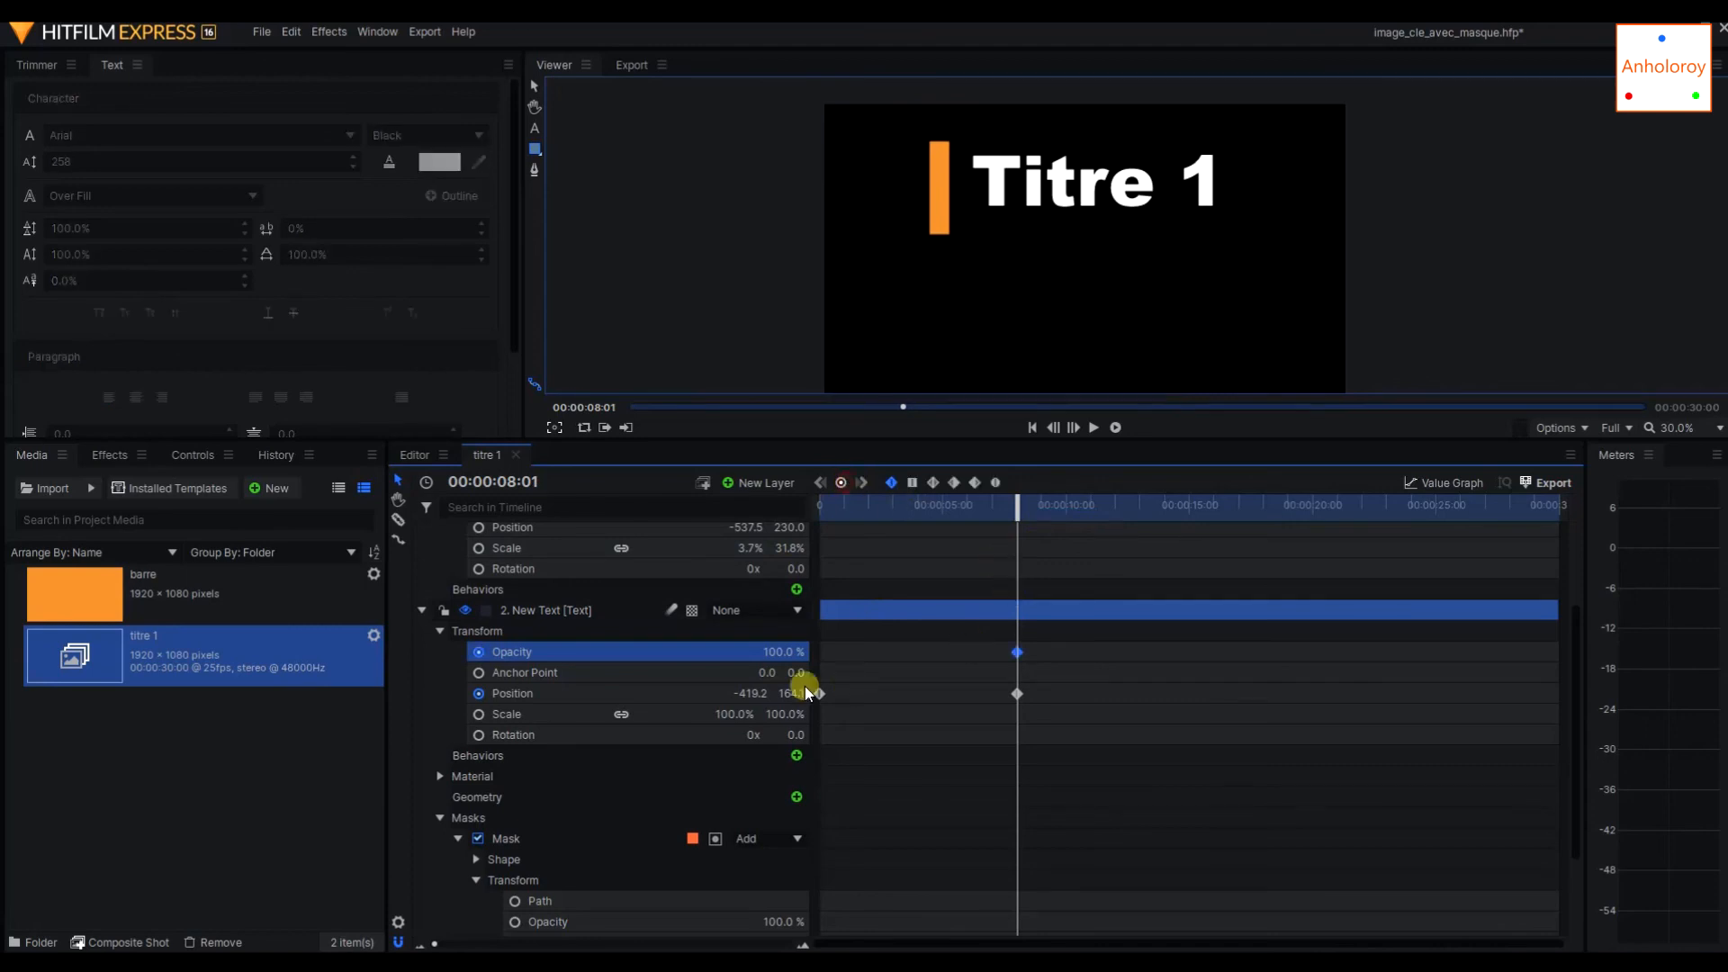
pyautogui.moveTo(1021, 508); pyautogui.dragTo(1110, 505)
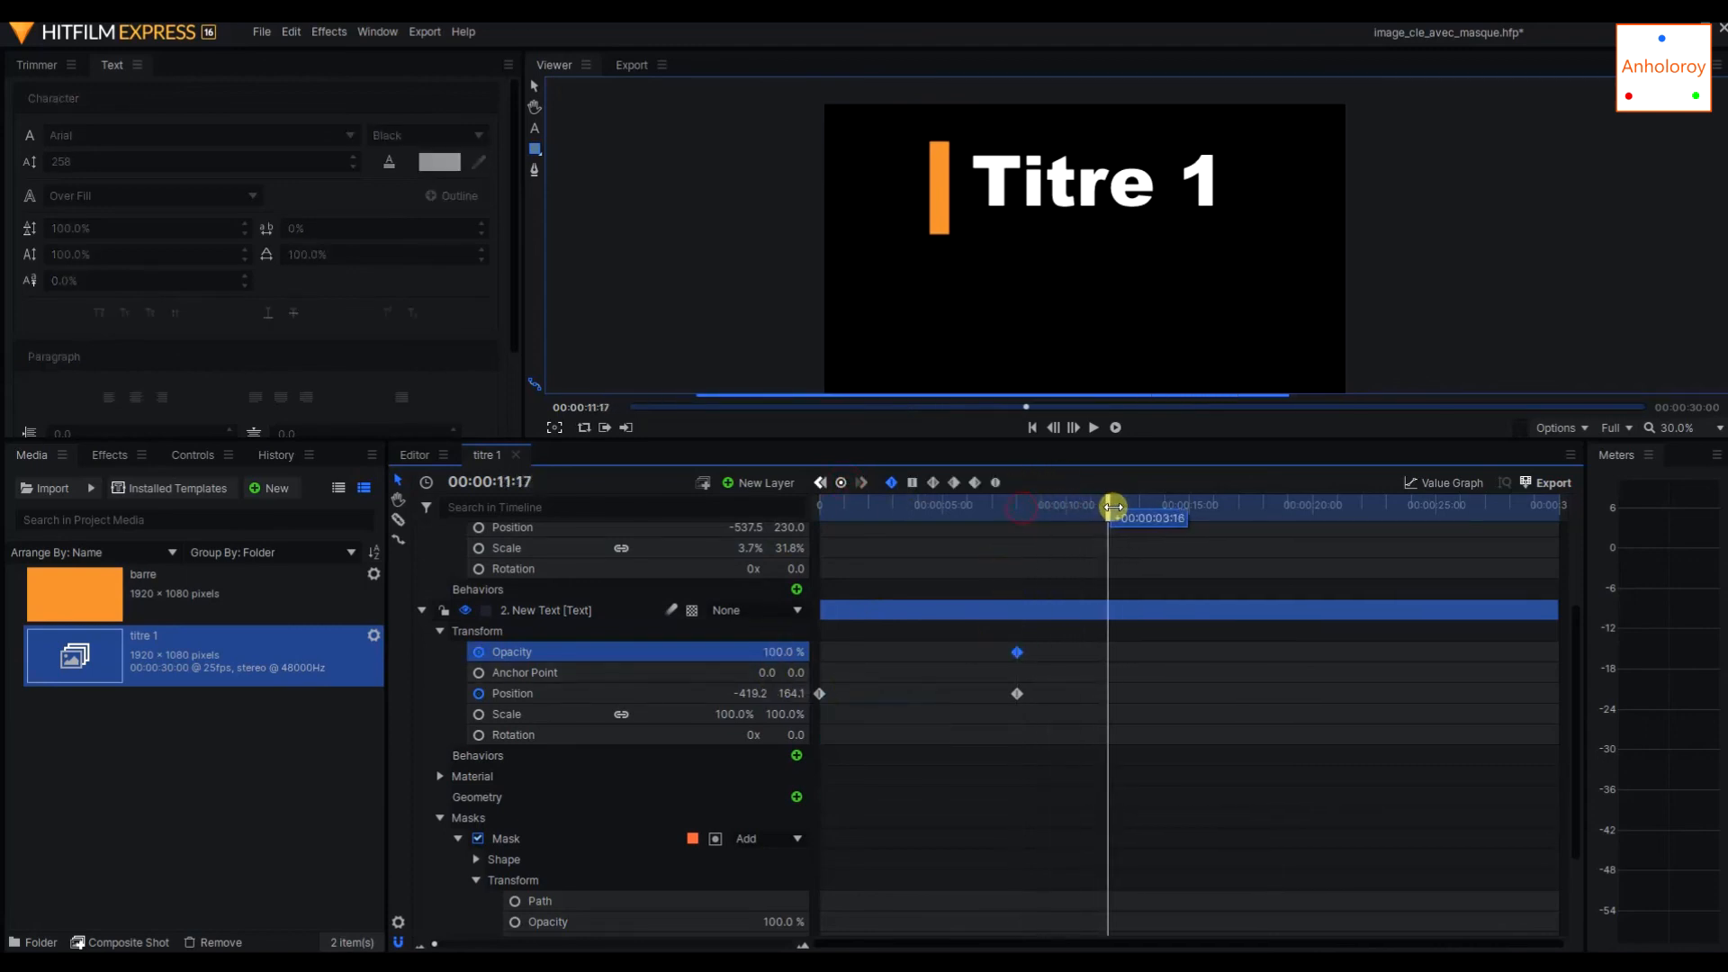
pyautogui.moveTo(1016, 648); pyautogui.dragTo(1088, 649)
# Fade out the text layer by setting its opacity to 0% at 00:00:14:18, and check the frame in the main editor timeline.
pyautogui.moveTo(1114, 505); pyautogui.dragTo(1182, 505)
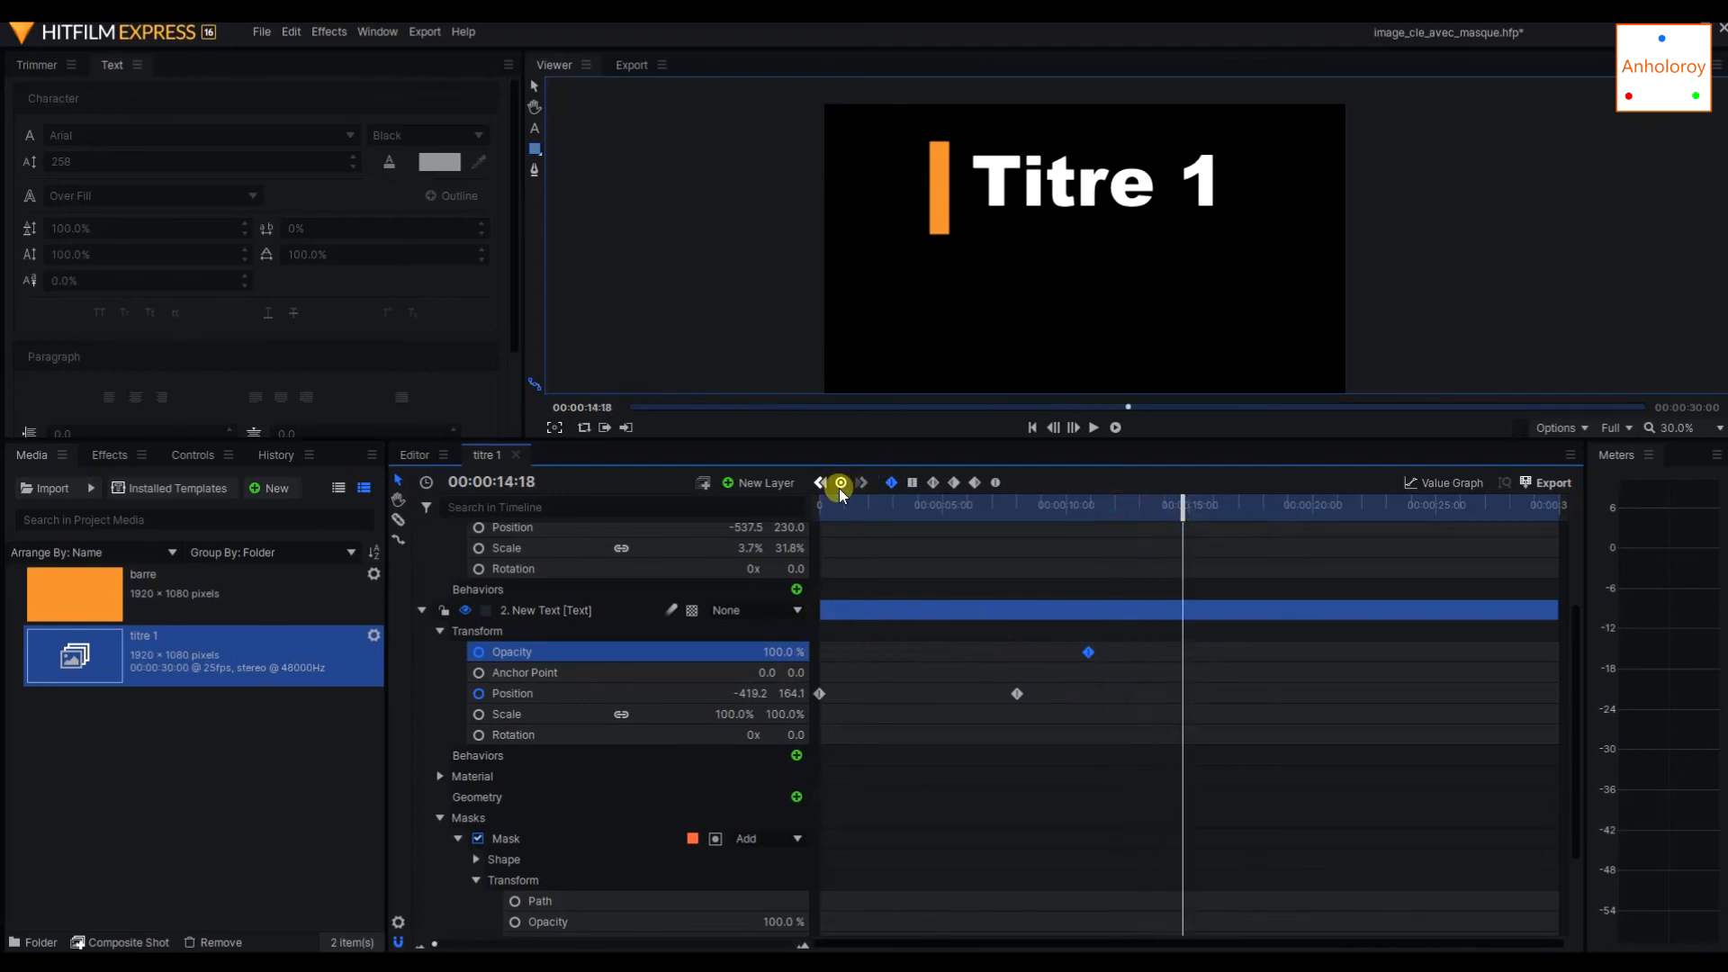
pyautogui.moveTo(807, 659); pyautogui.dragTo(790, 651)
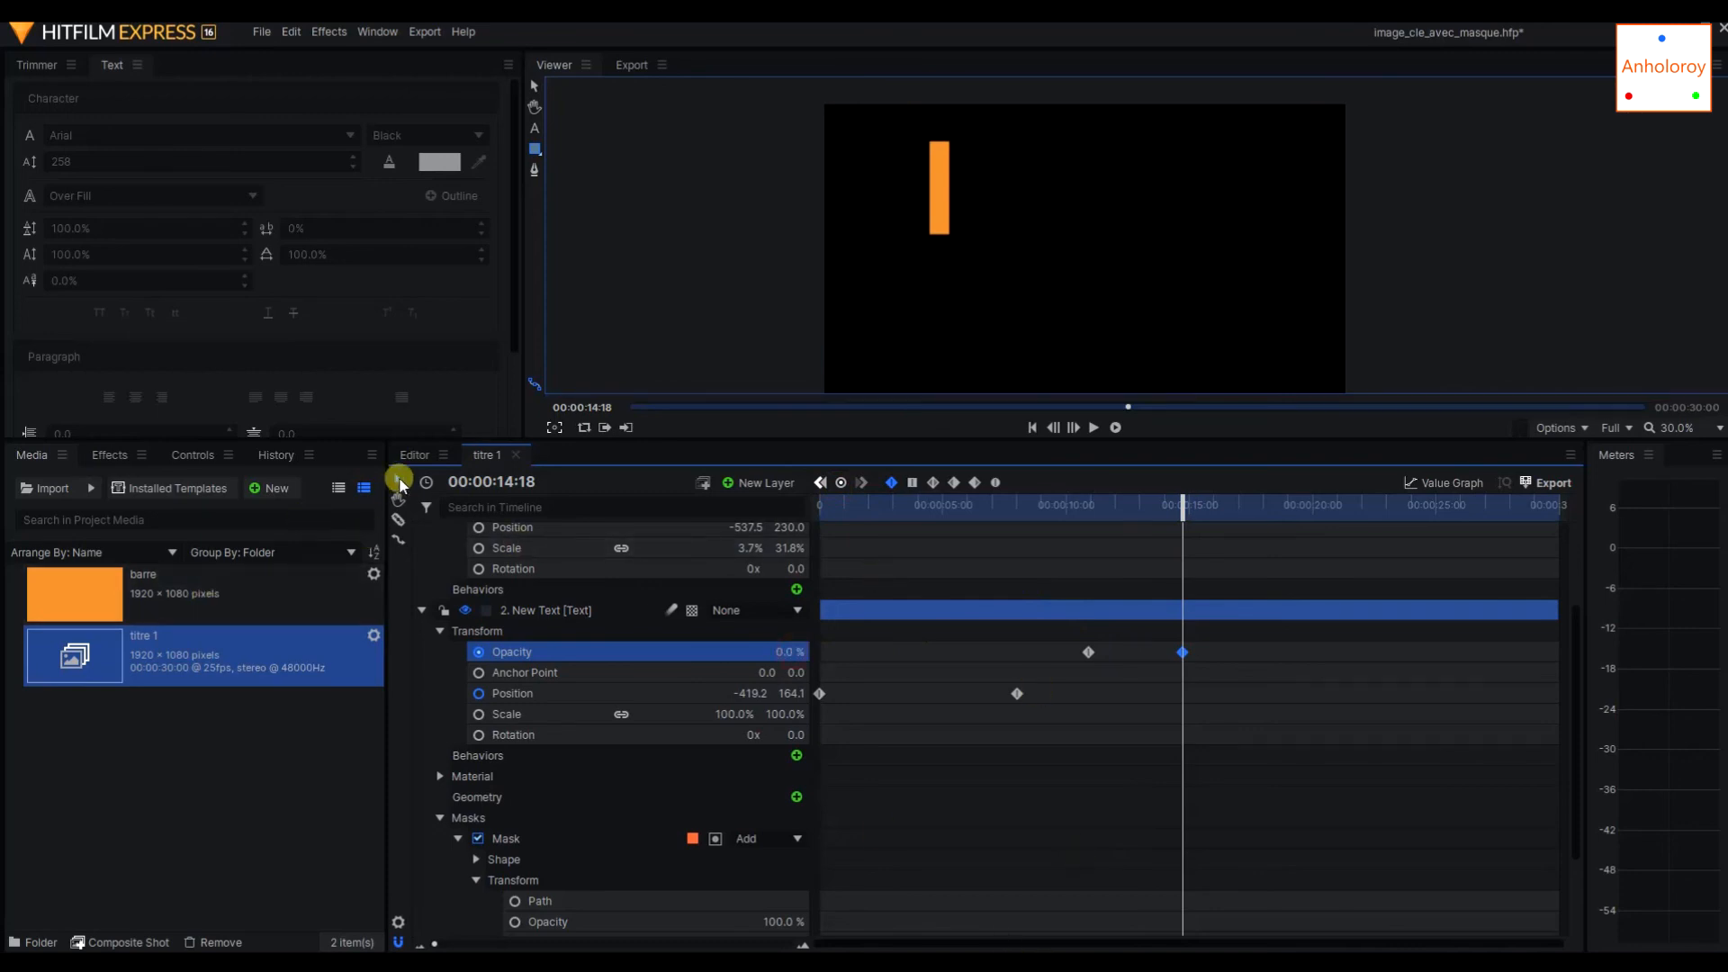
pyautogui.click(412, 454)
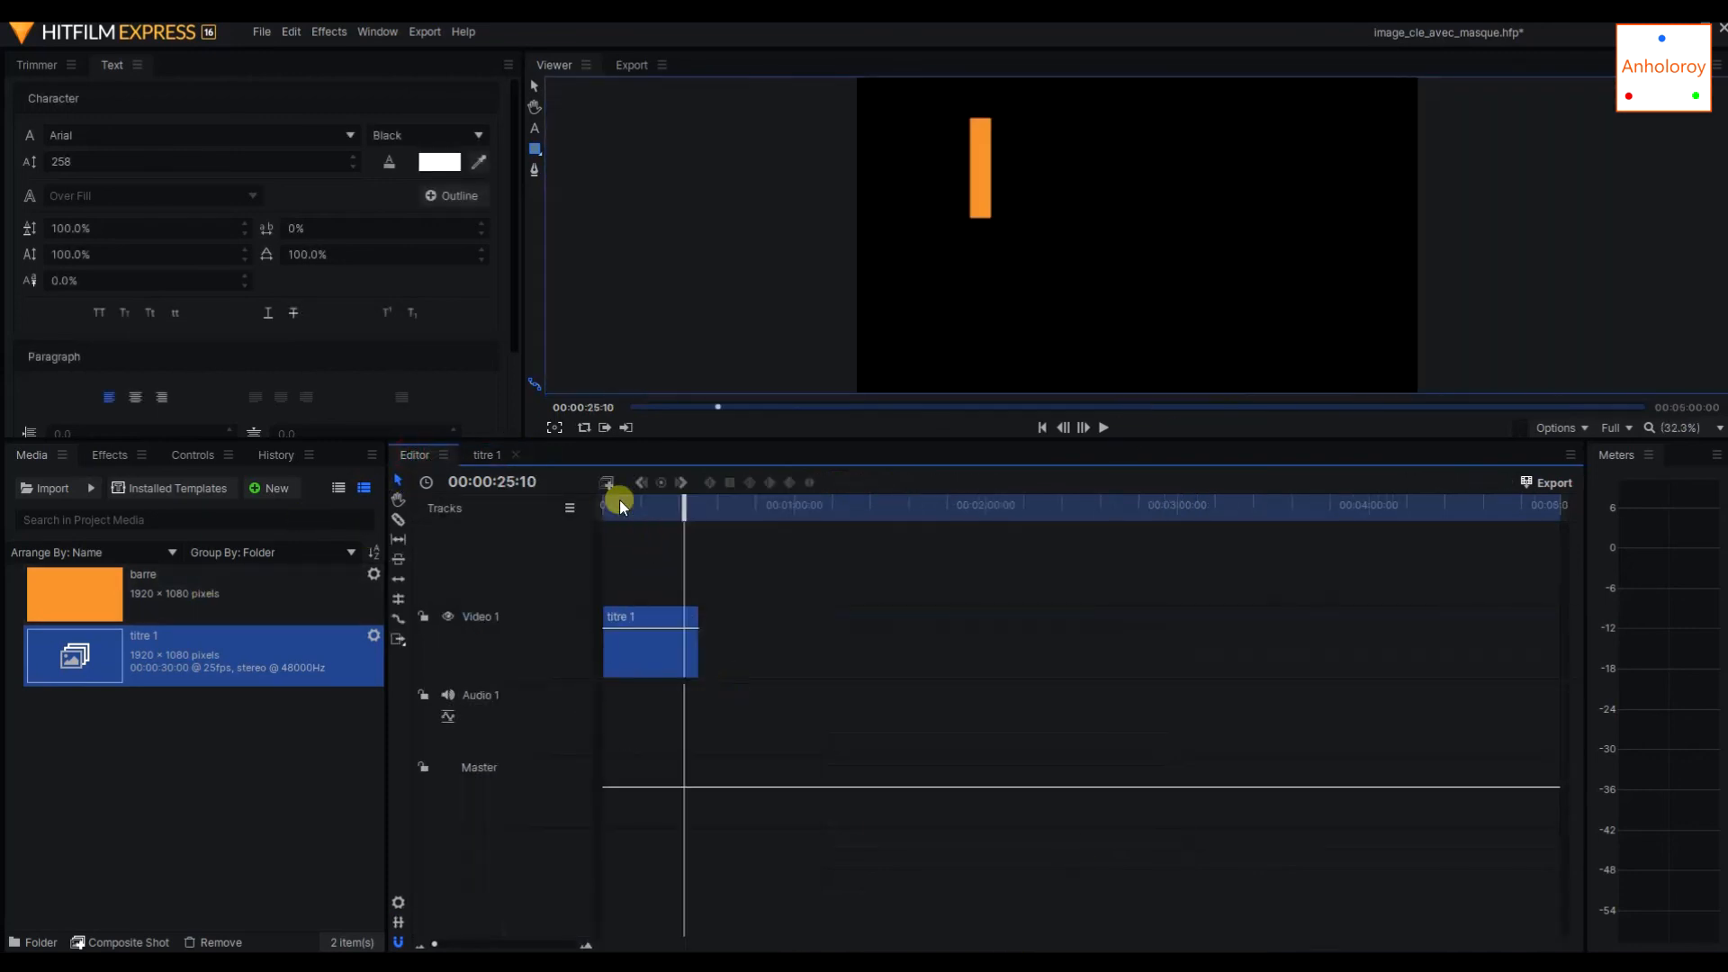
pyautogui.click(262, 619)
pyautogui.click(252, 655)
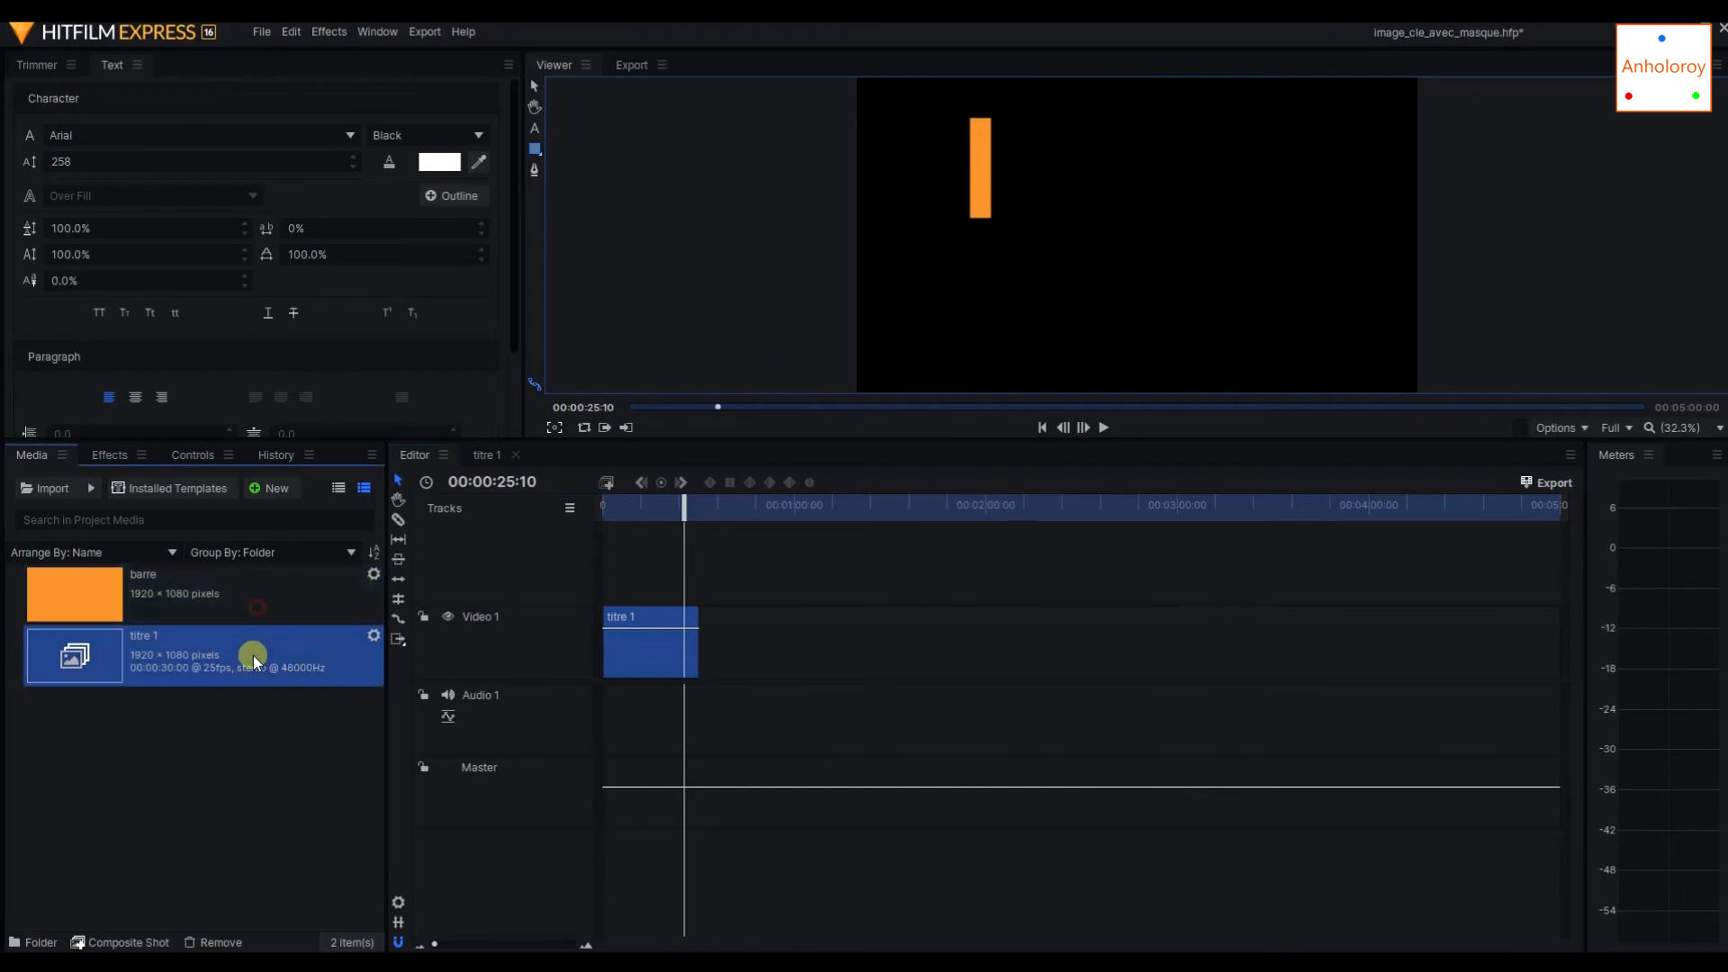
# Add an opacity keyframe of 0% to the barre layer at 00:00:14:18 and save the project.
pyautogui.click(477, 459)
pyautogui.scroll(2, 656, 659)
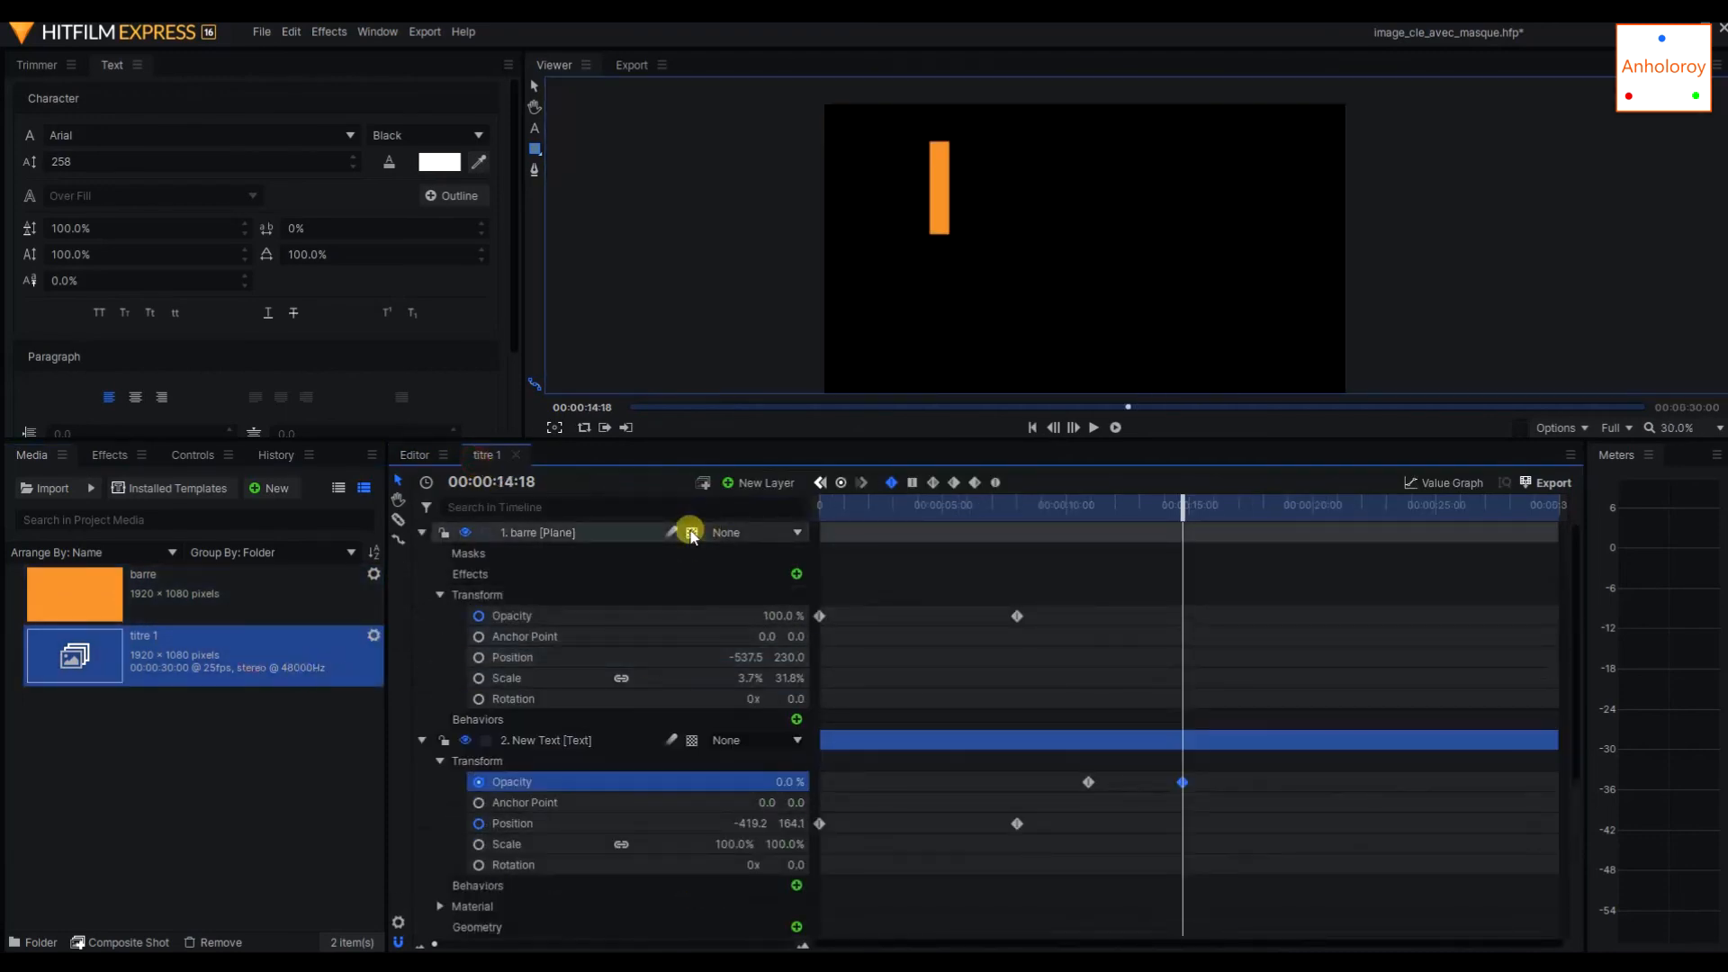
pyautogui.click(670, 613)
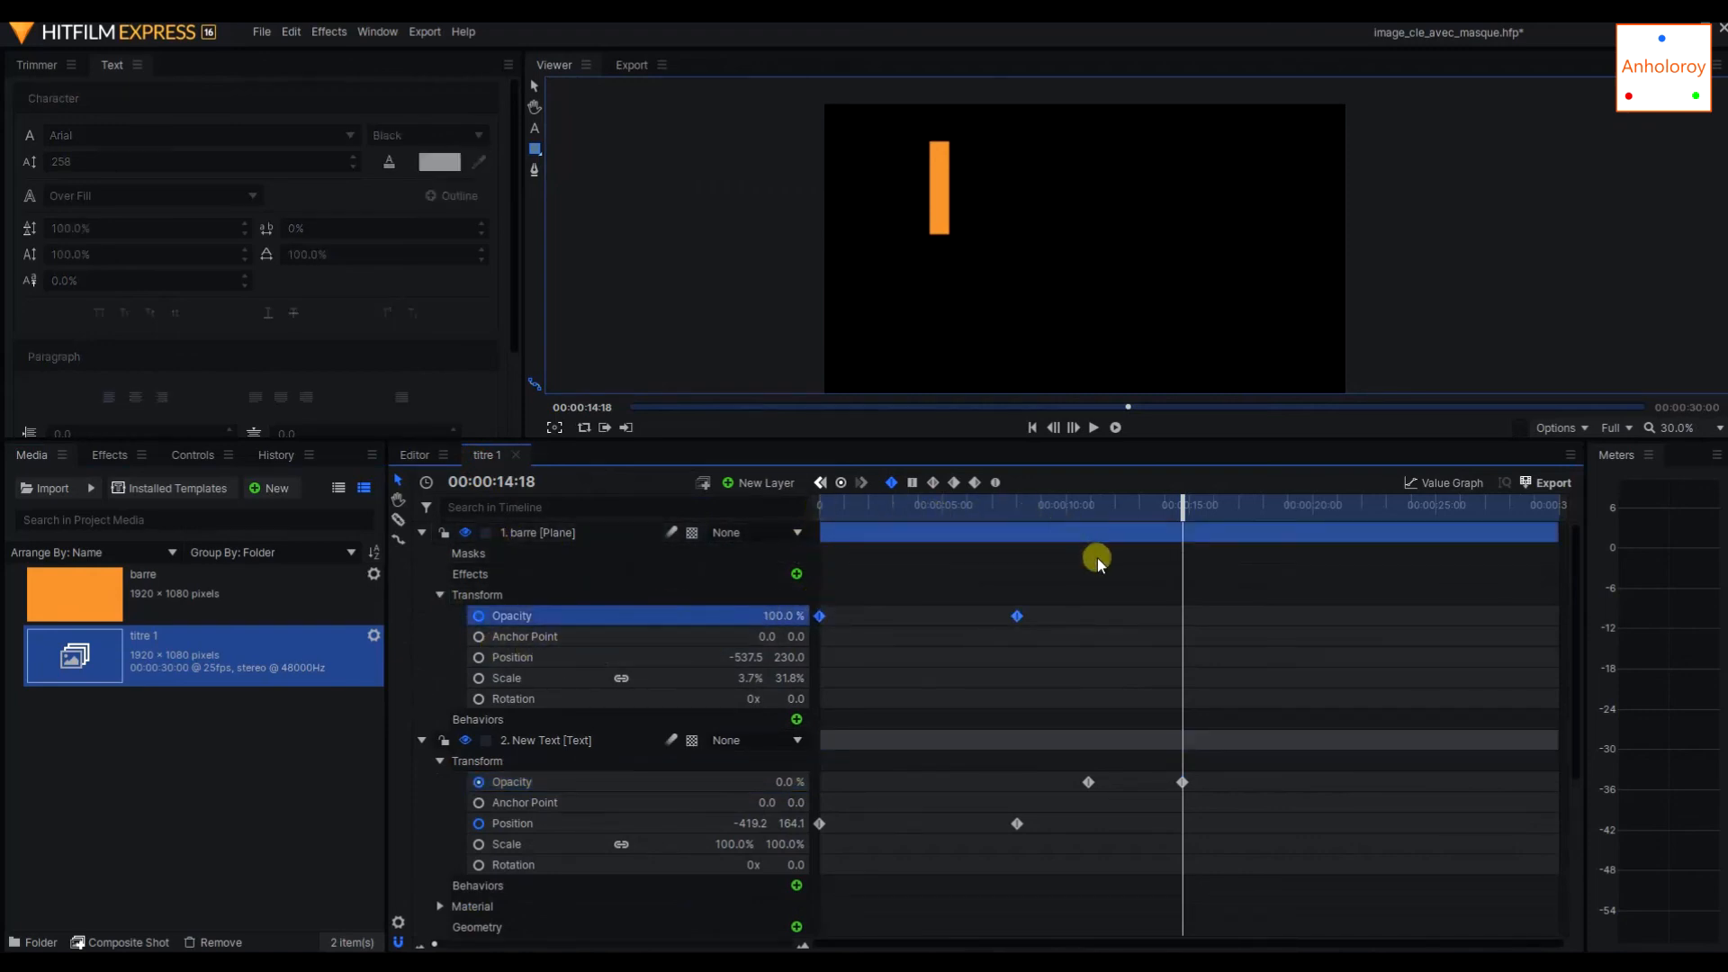
pyautogui.click(841, 483)
pyautogui.moveTo(784, 615); pyautogui.dragTo(1674, 645)
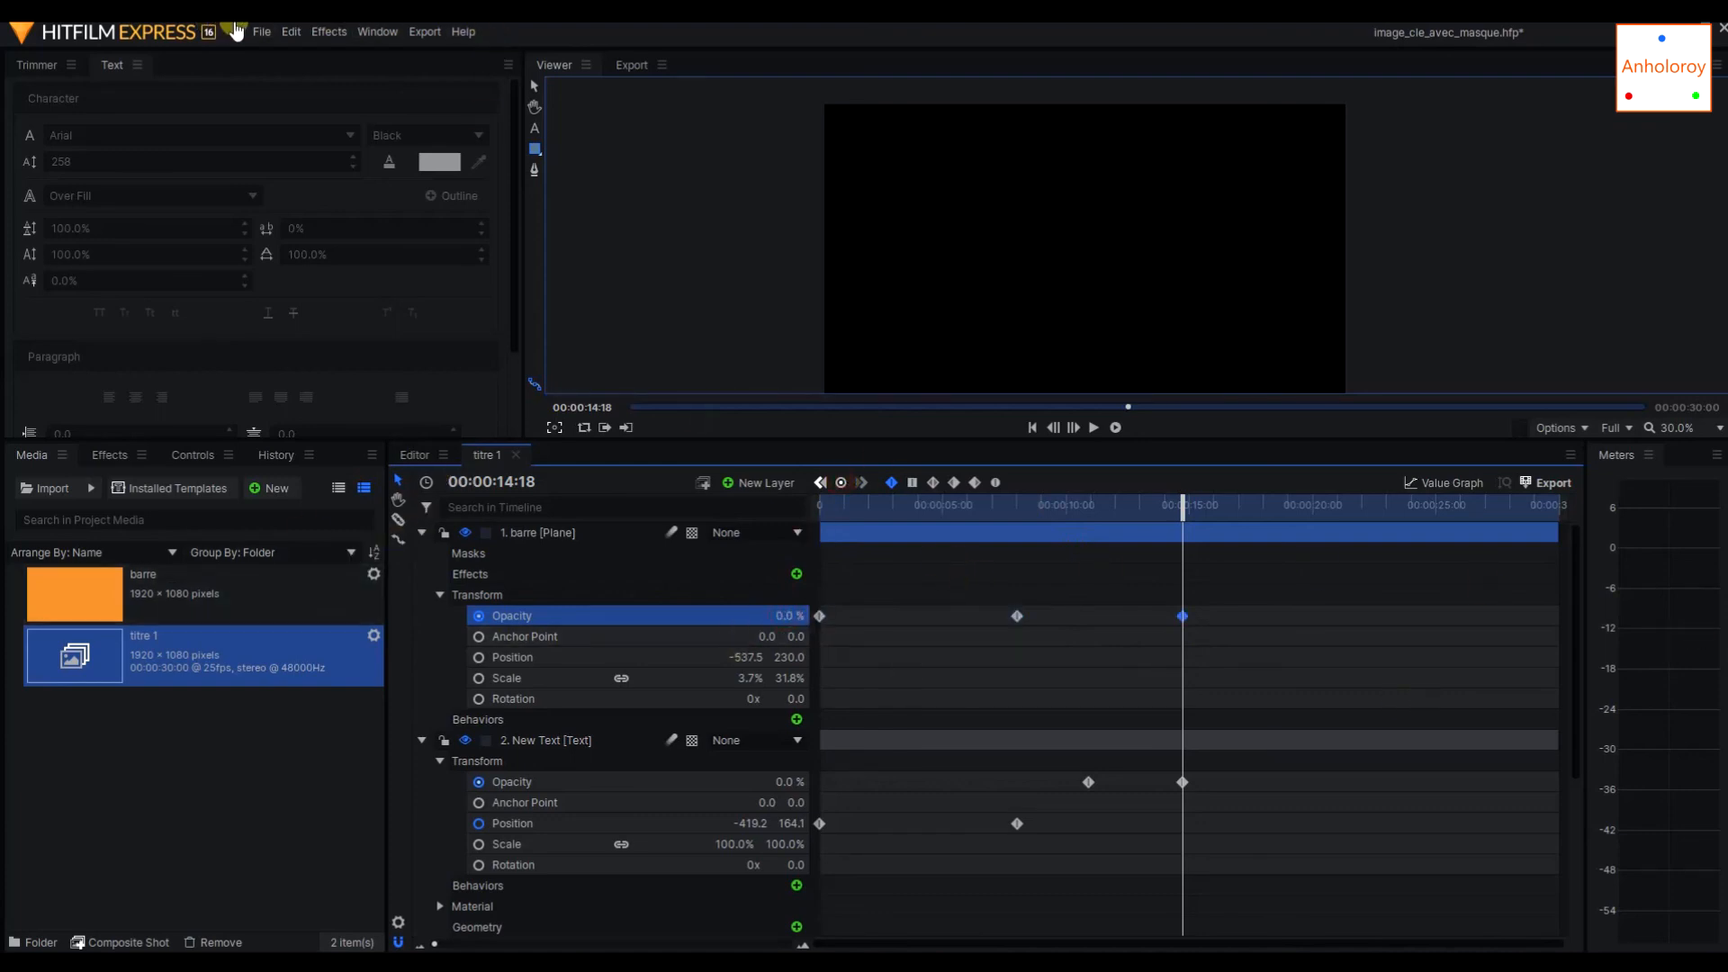
pyautogui.click(261, 31)
pyautogui.click(319, 135)
# Play the finished title animation from 00:00:00:00 in the main editor timeline, and stop after the fade-out.
pyautogui.click(415, 456)
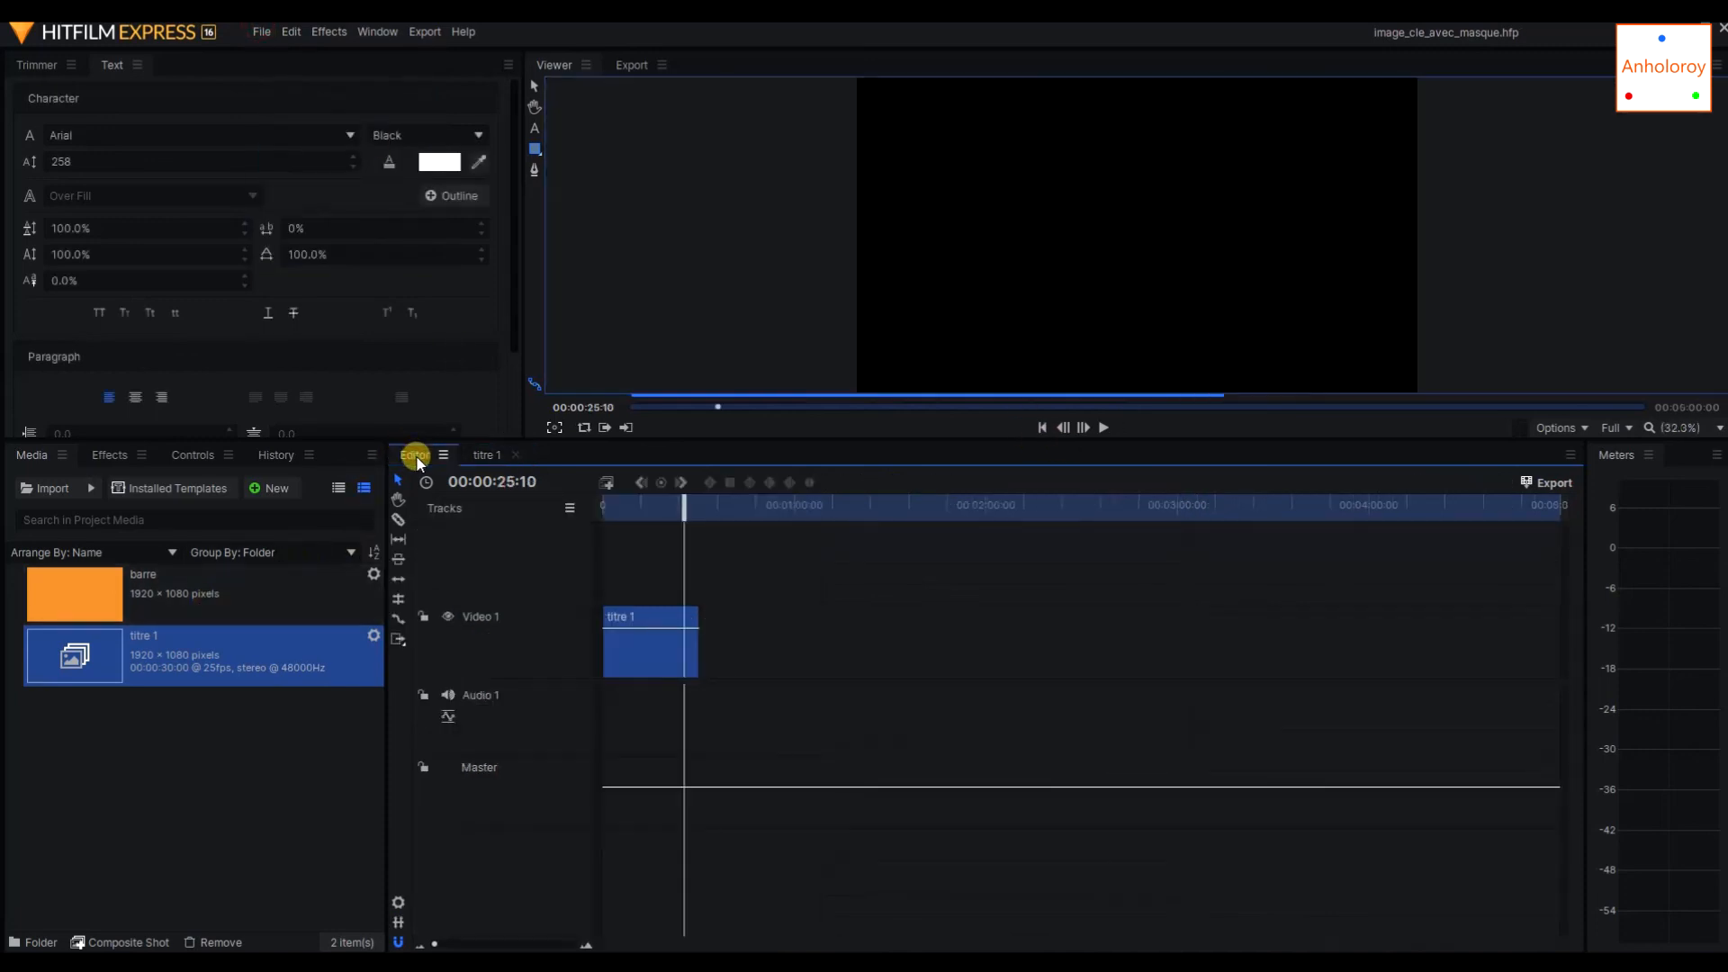
pyautogui.moveTo(687, 518); pyautogui.dragTo(604, 508)
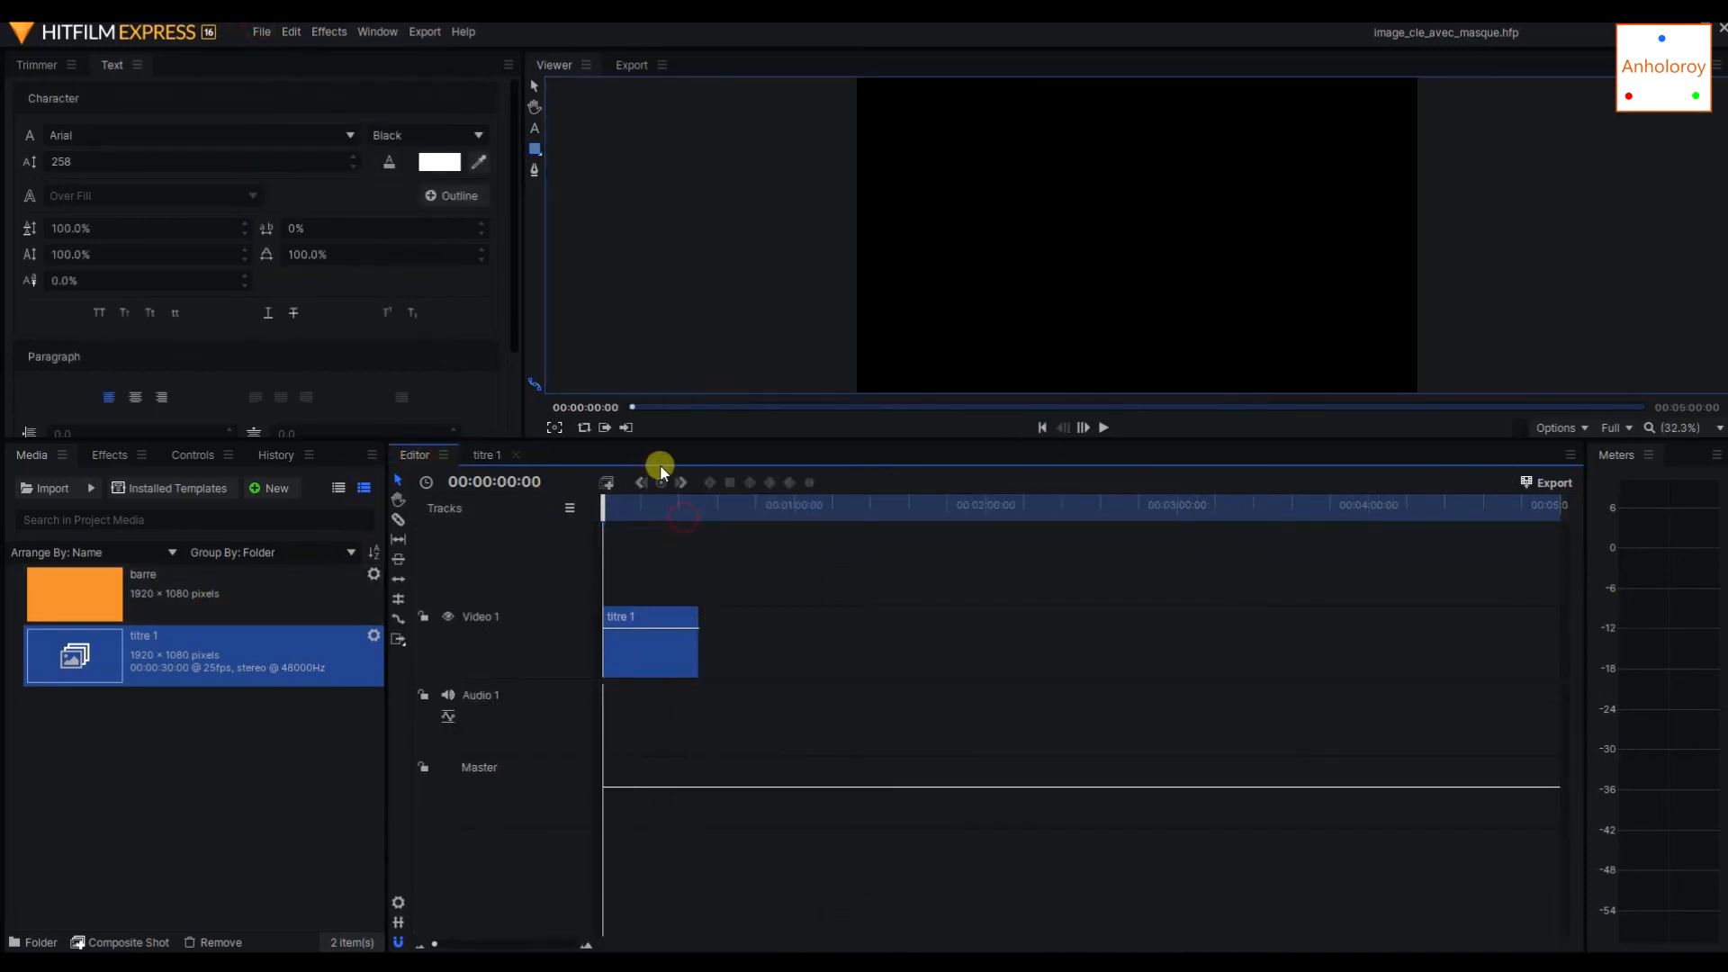
pyautogui.click(1102, 428)
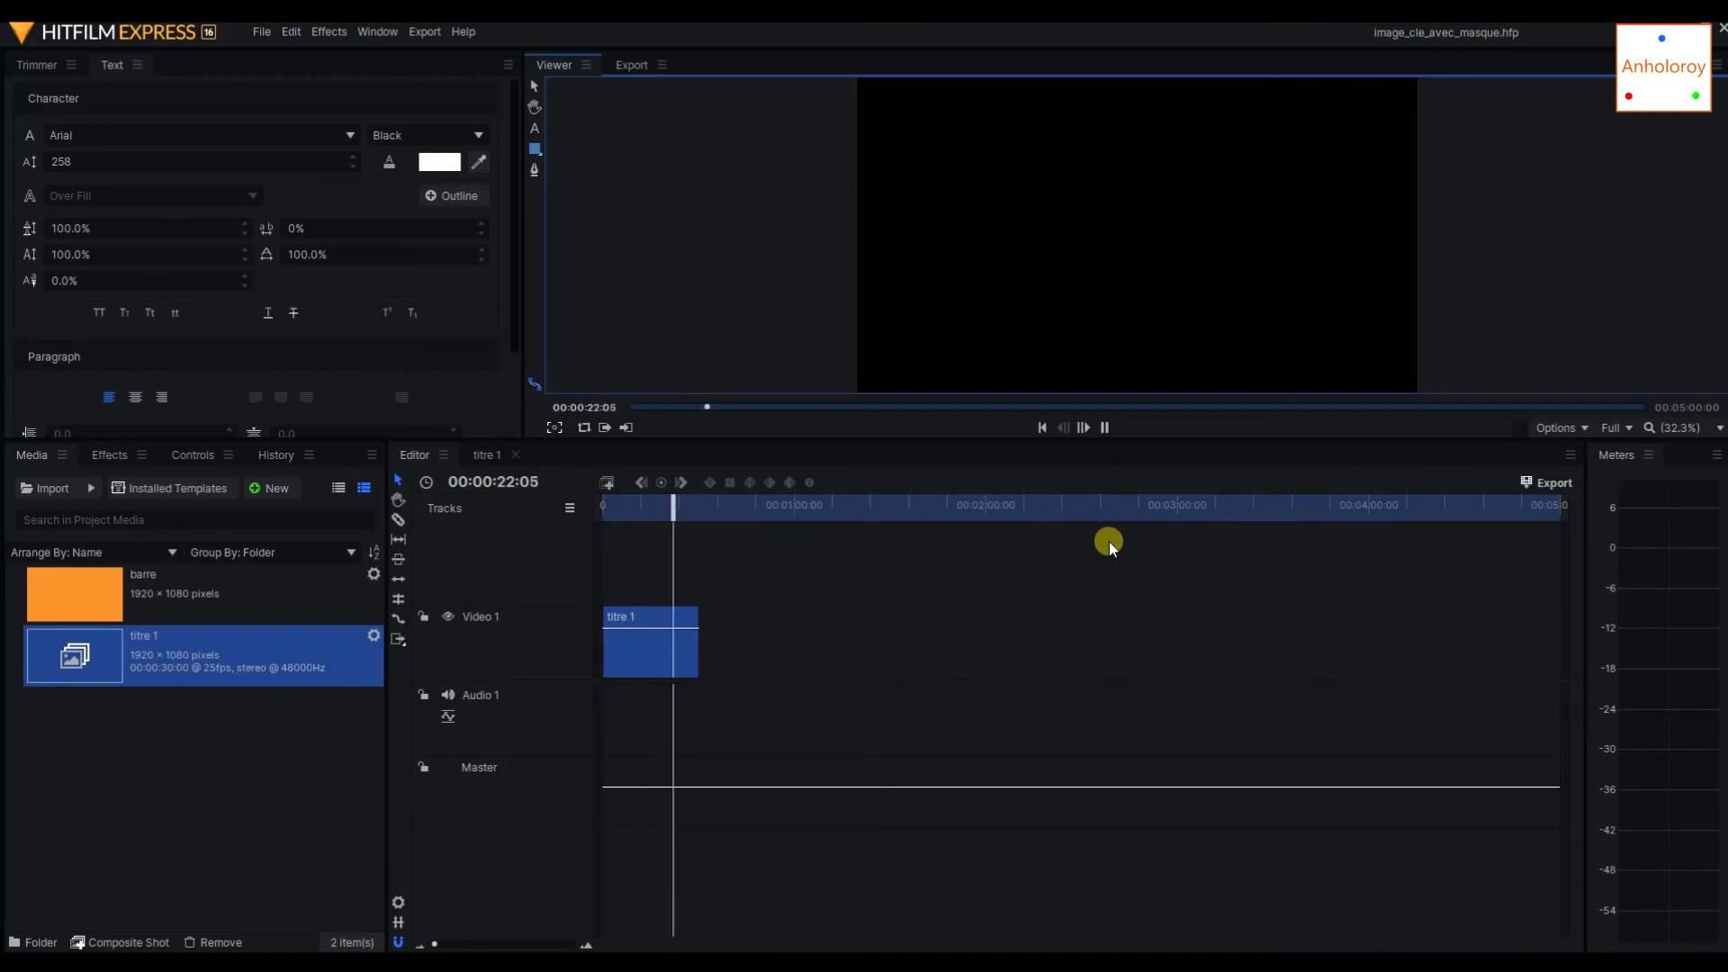
pyautogui.press('space')
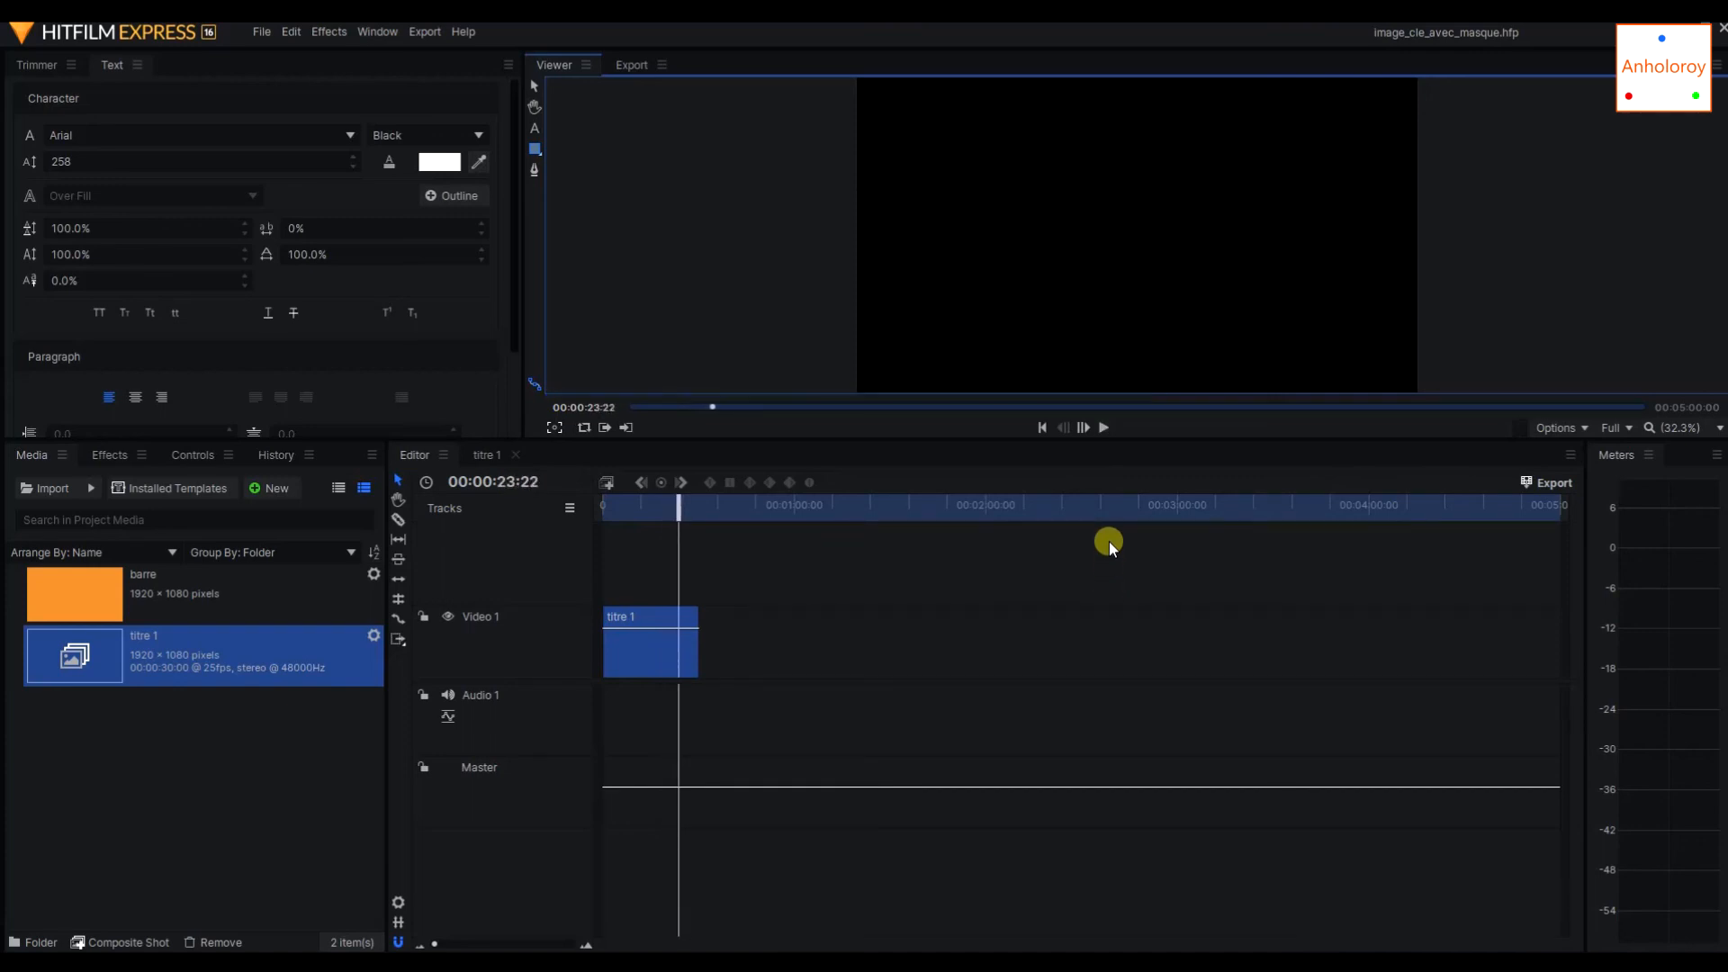